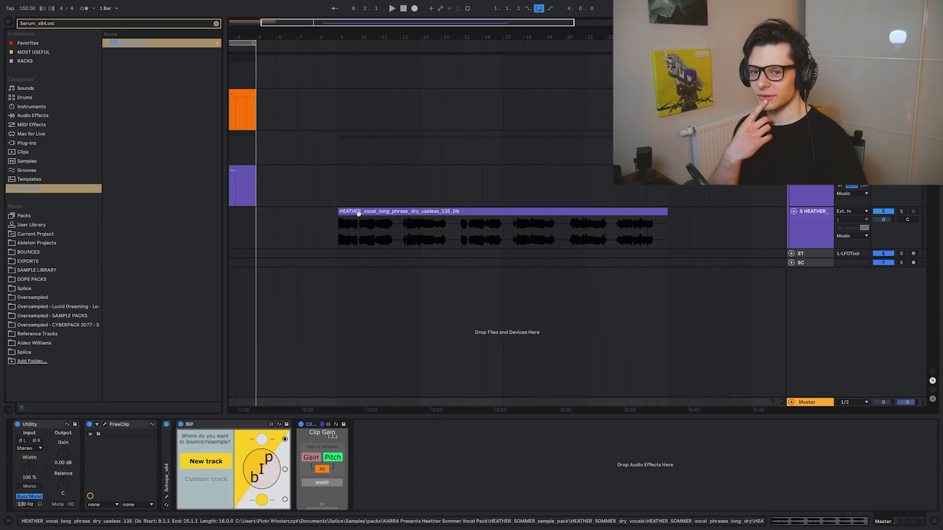
Step: Set the vocal clip's warp tempo to 135 BPM so it fits the project tempo
left_click(368, 224)
double_click(367, 223)
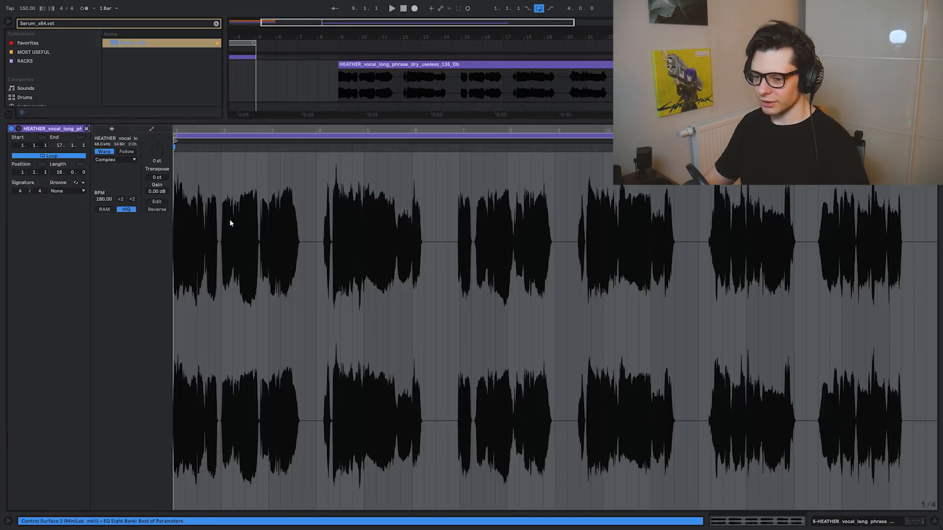
key("ctrl+alt+l")
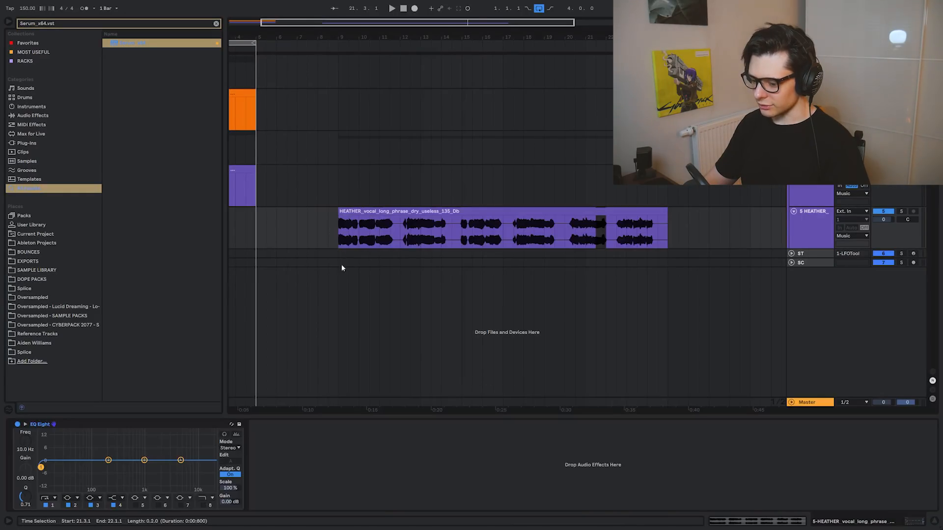
left_click(804, 402)
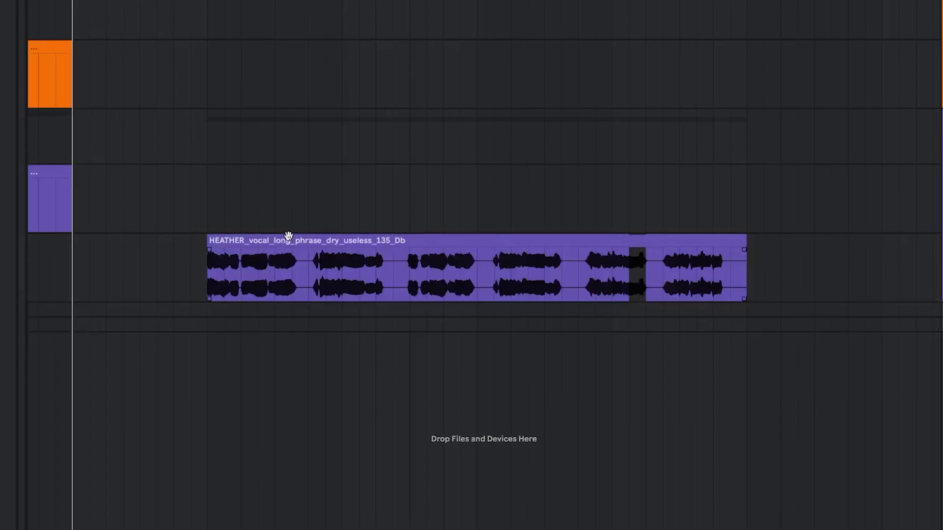
left_click(388, 210)
key("w")
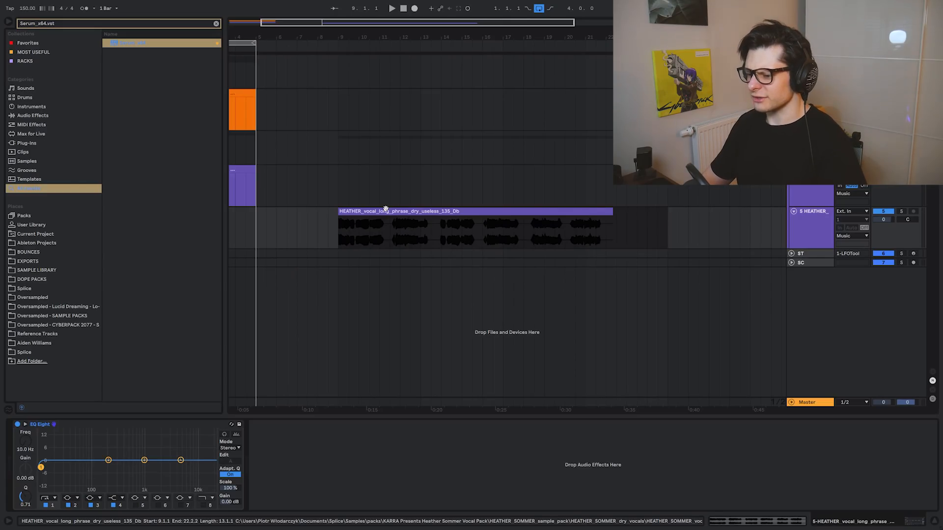
Step: Add a Serum track above the vocal and swap it for the Mmm Reese Bass Updated rack from the RACKS collection
left_click(379, 241)
key("ctrl+f")
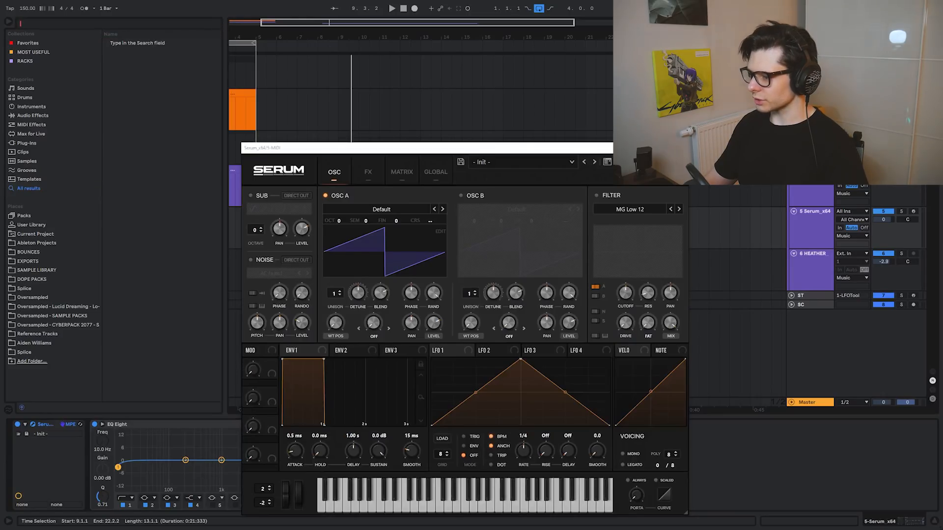
left_click(682, 146)
left_click(342, 233)
left_click(45, 51)
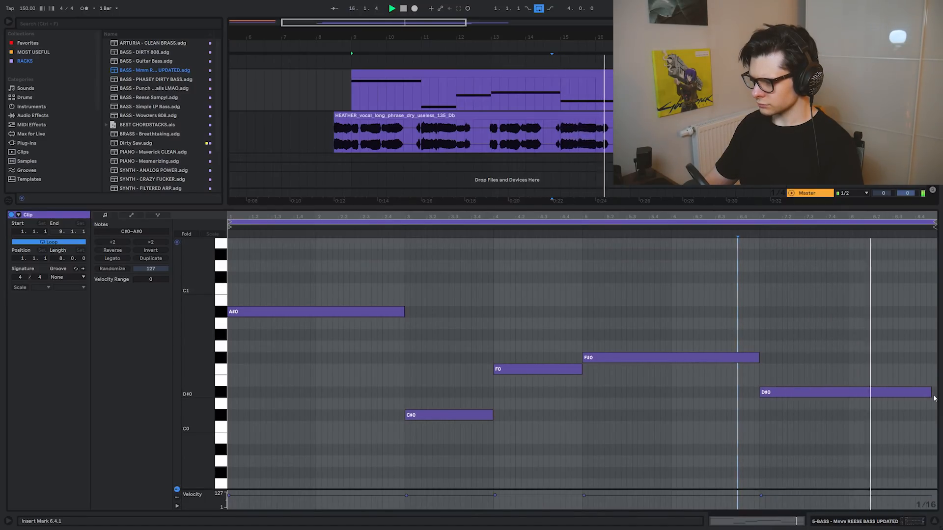
Step: Extend the last D#0 bass note to the end of the eight-bar clip and play the line from bar 11
left_click_drag(931, 396, 936, 393)
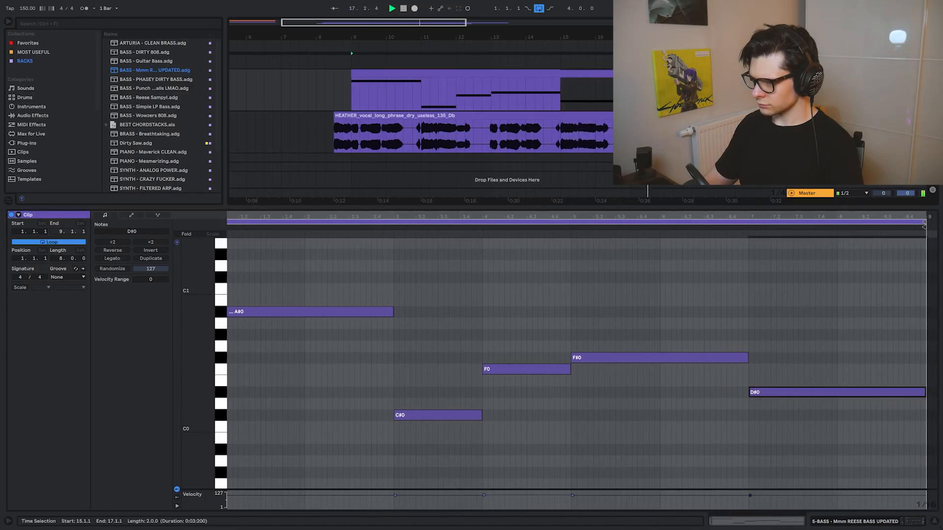
scroll(540, 113, "down", 3)
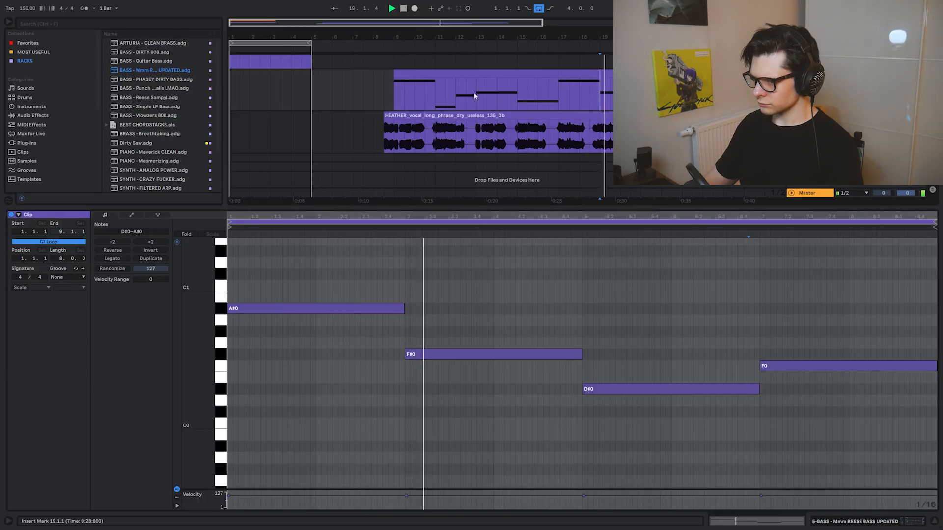
left_click(425, 97)
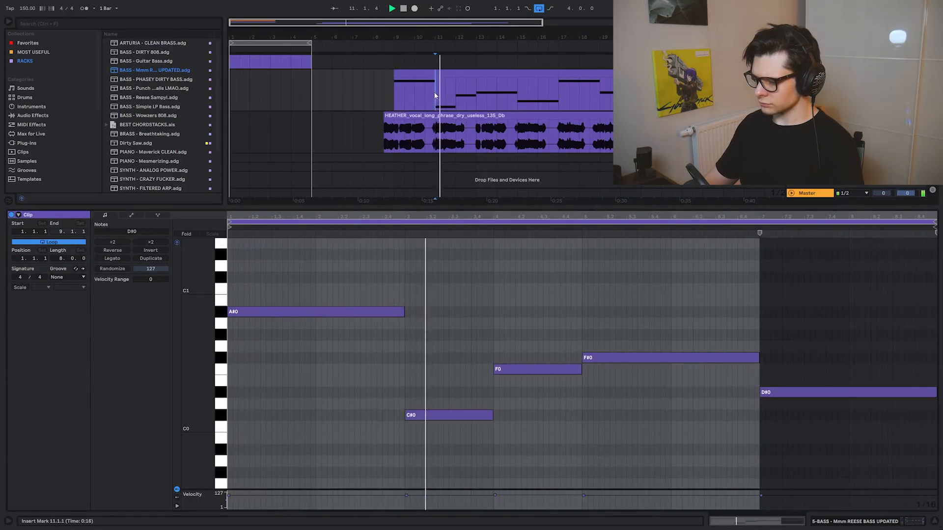
left_click(270, 312)
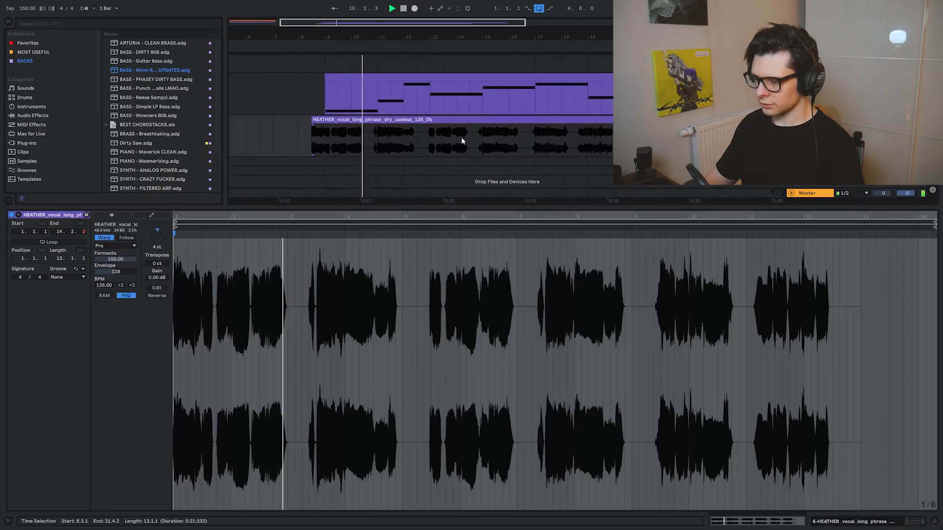
Step: Set the vocal clip's formants to 0 and listen to it over the bass line
scroll(418, 105, "down", 3)
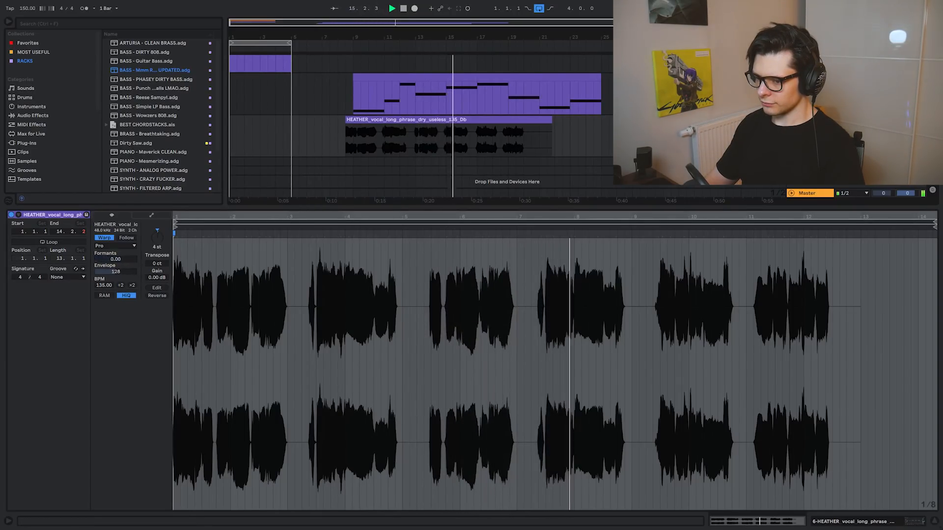
key("space")
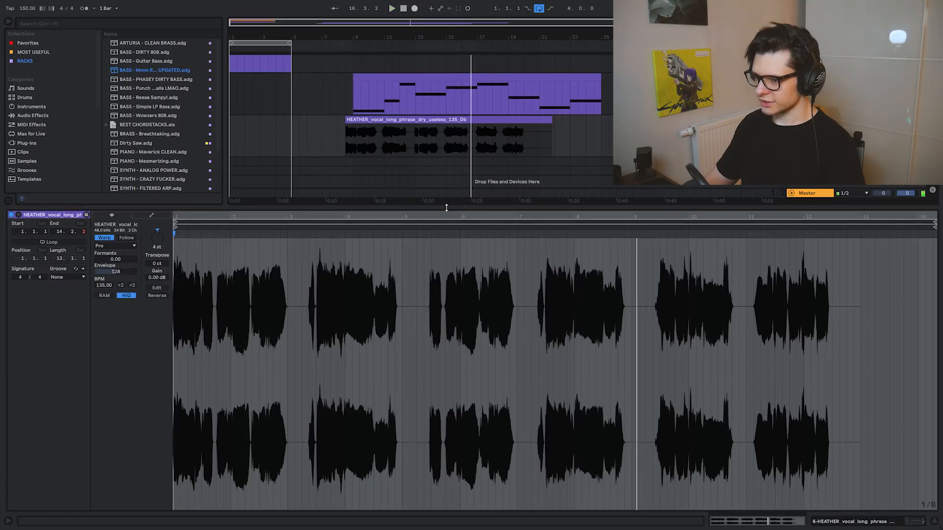
Step: Find the Multipass plug-in and load it on the vocal track
key("ctrl+alt+l")
left_click(353, 275)
key("ctrl+f")
type("vst mul")
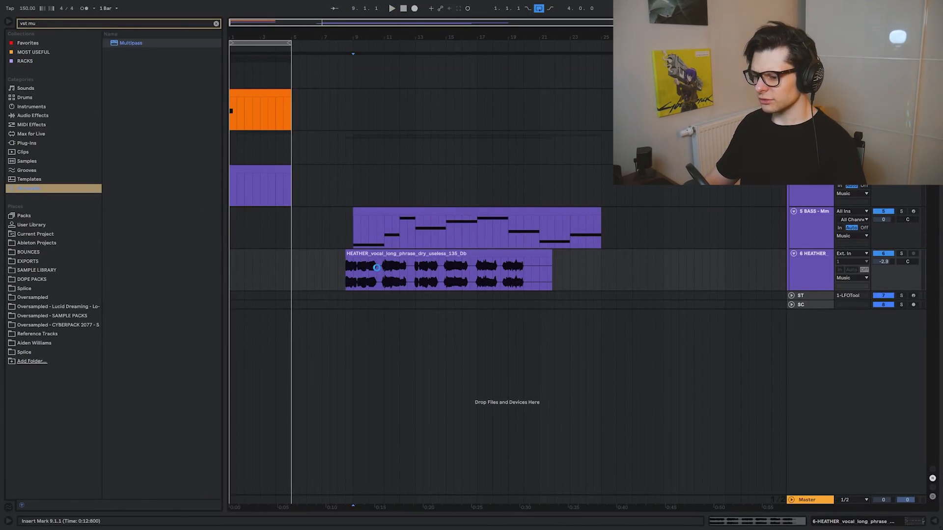
key("Return")
Step: Load the Lead Verb preset from the Multipass favorites and audition it on the vocal
left_click(334, 99)
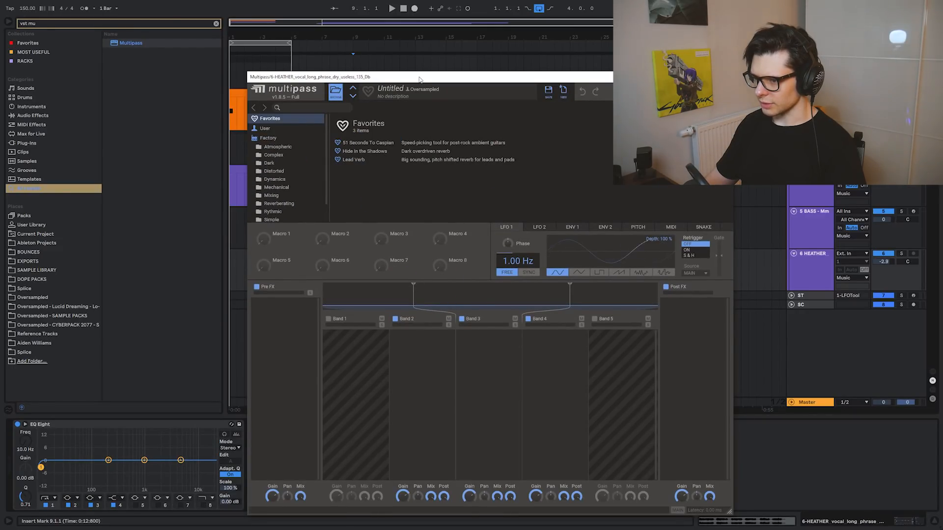
left_click_drag(420, 80, 417, 59)
double_click(369, 140)
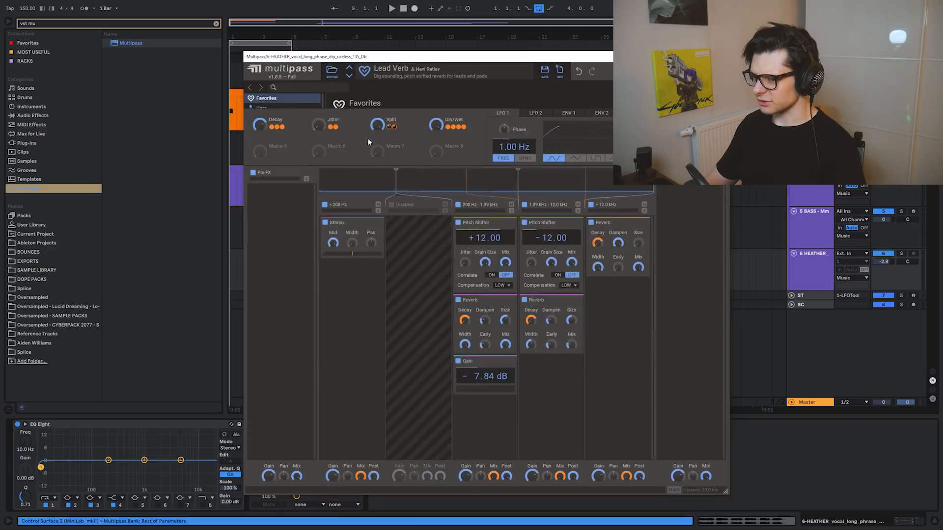
key("space")
left_click_drag(426, 64, 405, 254)
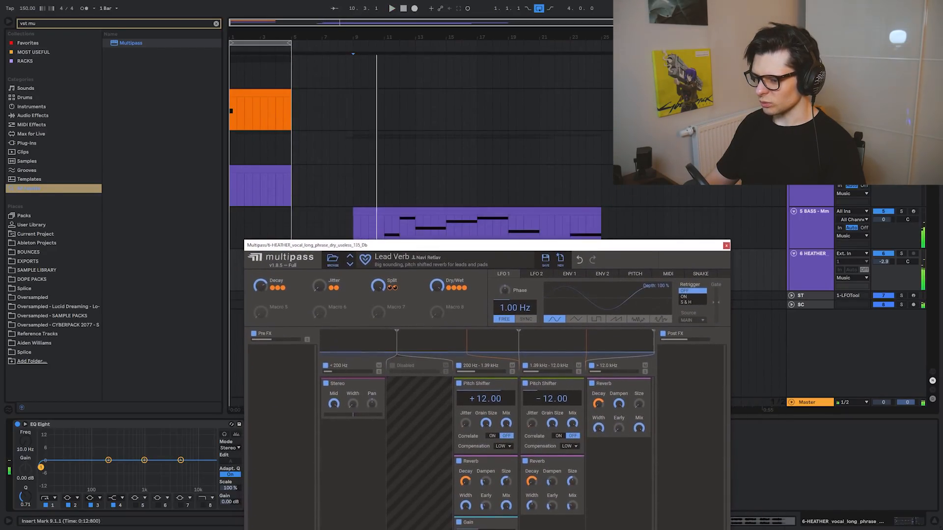
Step: Switch Multipass to the Hide In the Shadows preset and close the plug-in window
left_click(350, 259)
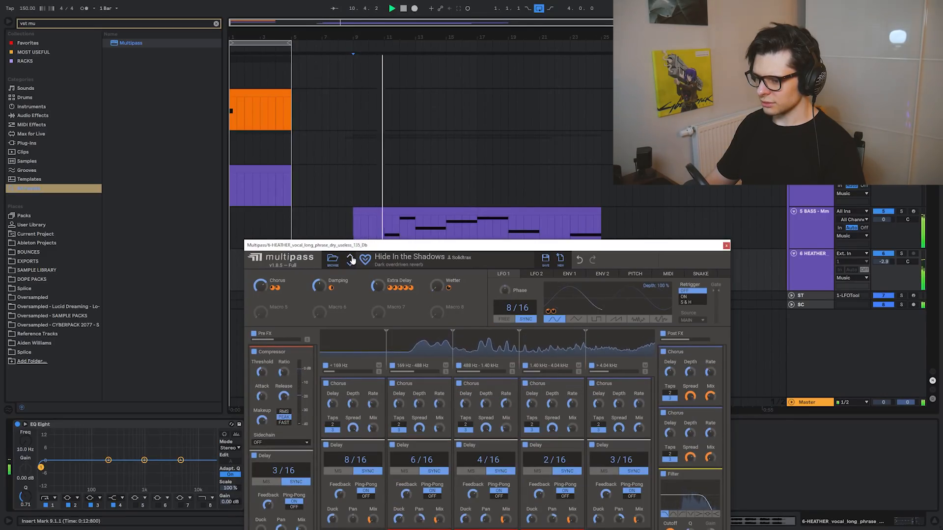
left_click_drag(699, 247, 259, 44)
left_click(286, 43)
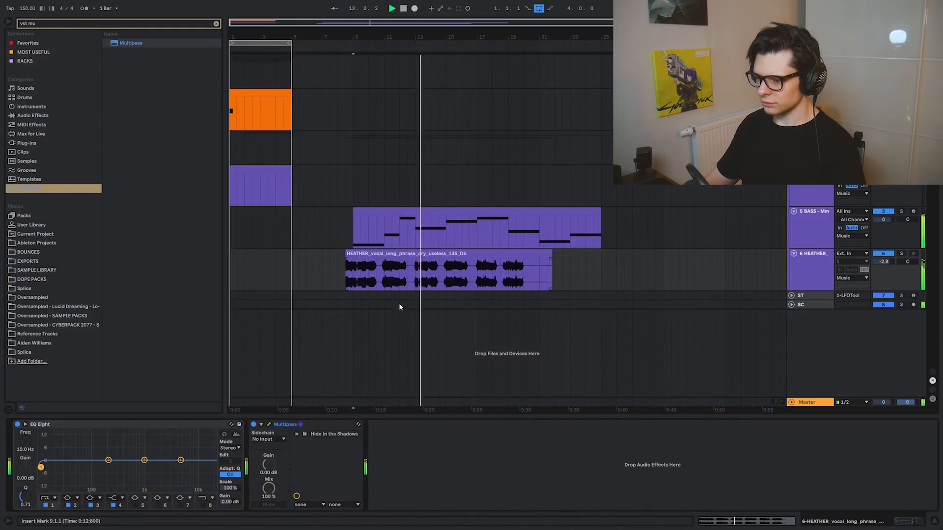
Step: Build an eight-bar chord clip on an Analog Lab track from bar 9 and open its notes
scroll(449, 281, "up", 3)
left_click_drag(455, 280, 508, 221)
scroll(519, 213, "down", 2)
left_click(561, 229)
left_click_drag(621, 231, 577, 228)
double_click(500, 220)
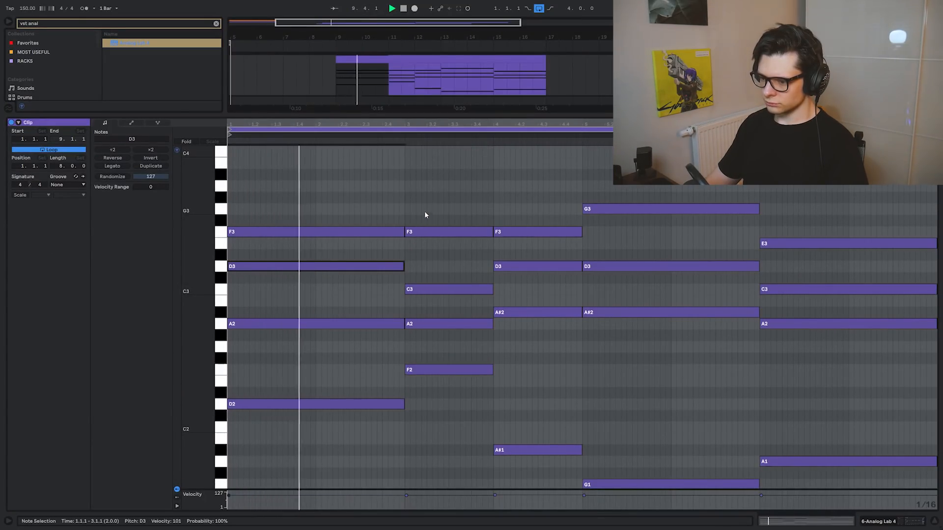
Step: Play the chord clip from each chord change to check the progression
left_click(408, 191)
left_click(495, 182)
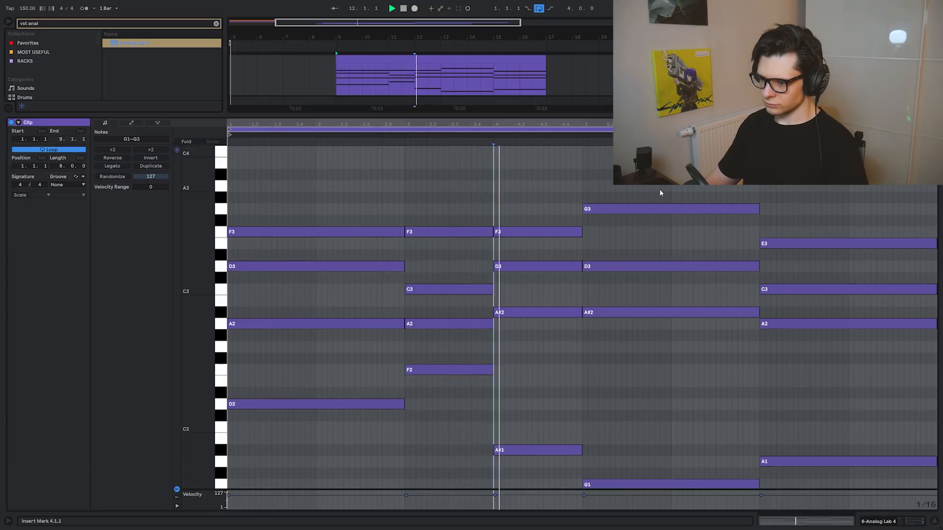
left_click(582, 164)
left_click(760, 176)
key("space")
key("space")
key("space")
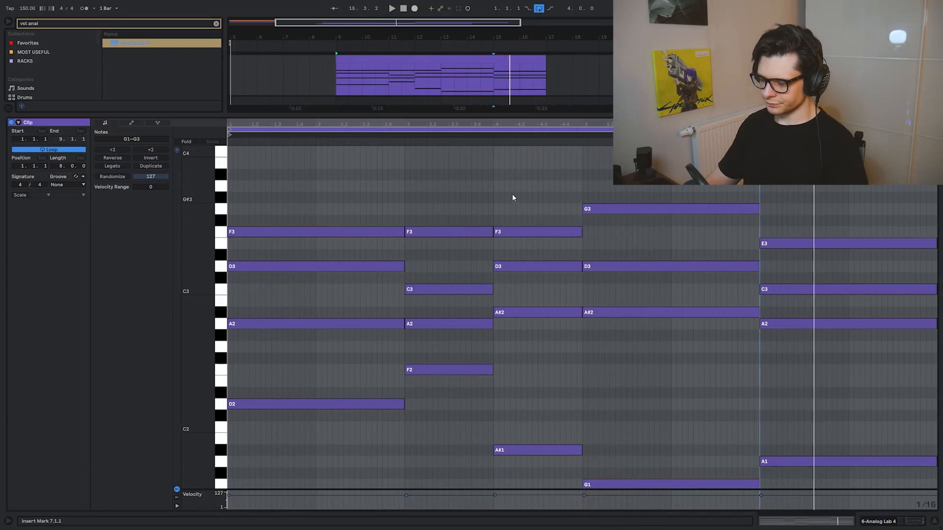
key("space")
Step: Deactivate the eight-bar bass clip starting at bar 9 and inspect the chord clip's notes
key("shift+Tab")
left_click(432, 262)
left_click(434, 255)
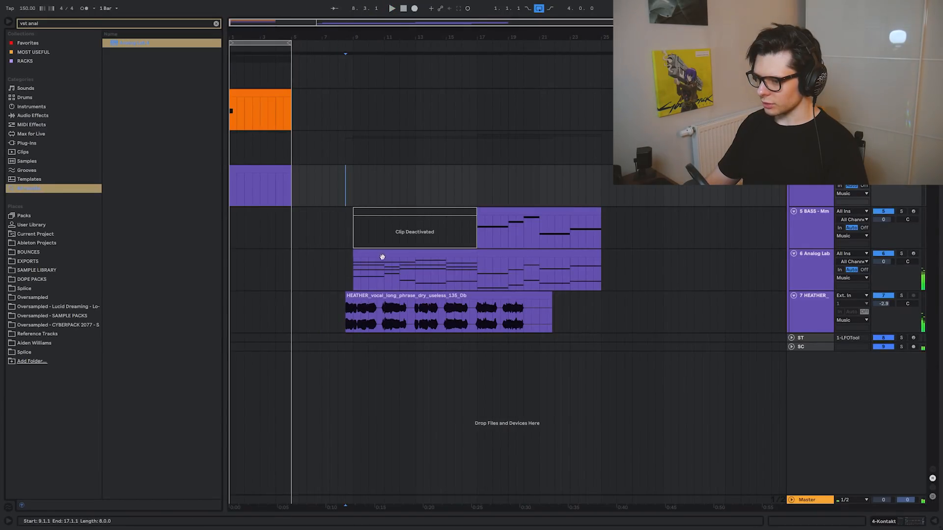
double_click(383, 256)
left_click_drag(598, 343, 595, 270)
key("shift+Tab")
Step: Copy the eight-bar chord clip to the Kontakt track and place it at bar 25
left_click_drag(379, 252, 266, 187)
left_click_drag(330, 168, 596, 159)
scroll(458, 181, "up", 4)
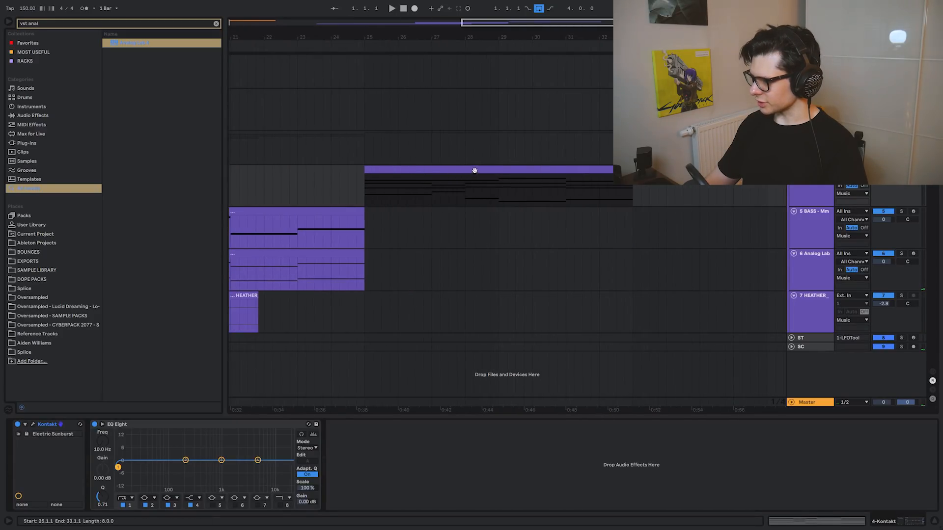
Step: Set Kontakt's Electric Sunburst guitar to the 3/4 Arpeggio pattern with the Electro Pop sound, and close its window
left_click(34, 426)
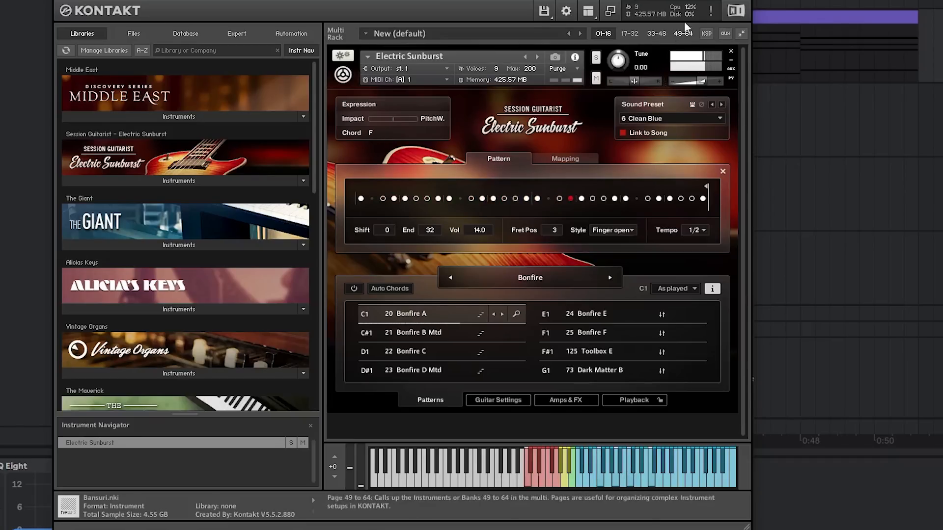
left_click_drag(688, 1, 683, 0)
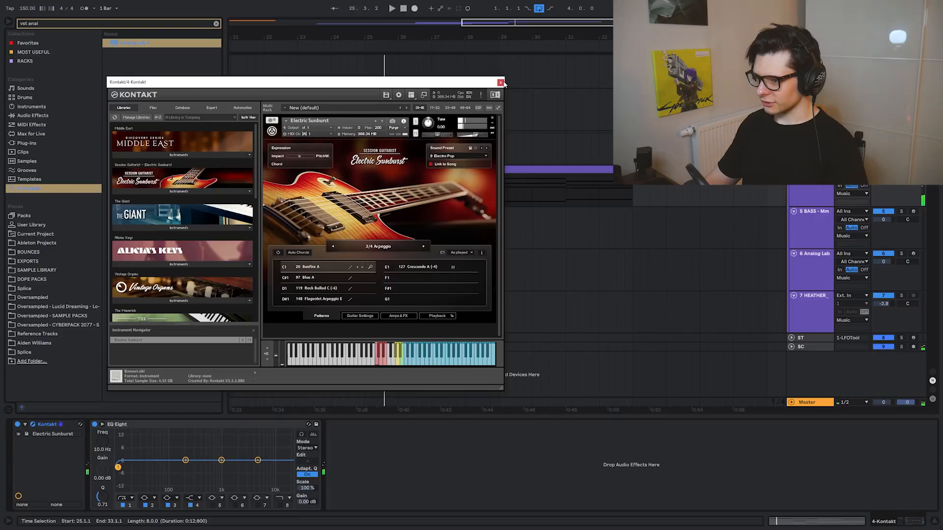
left_click(500, 83)
double_click(522, 168)
key("shift+Tab")
Step: Search for the OCS-45 Beat Battle plug-in and add it to the Kontakt guitar track
left_click(366, 189)
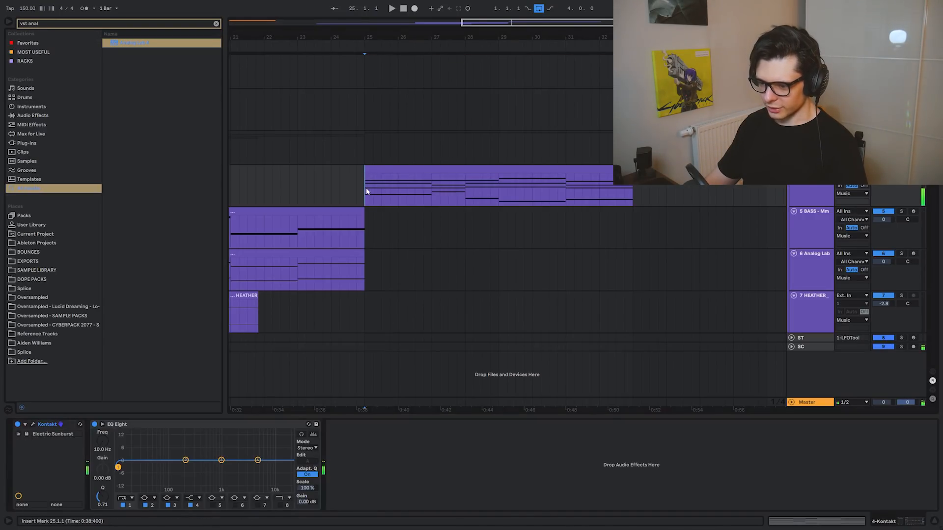
key("BackSpace")
key("BackSpace")
key("BackSpace")
key("BackSpace")
type("ocss")
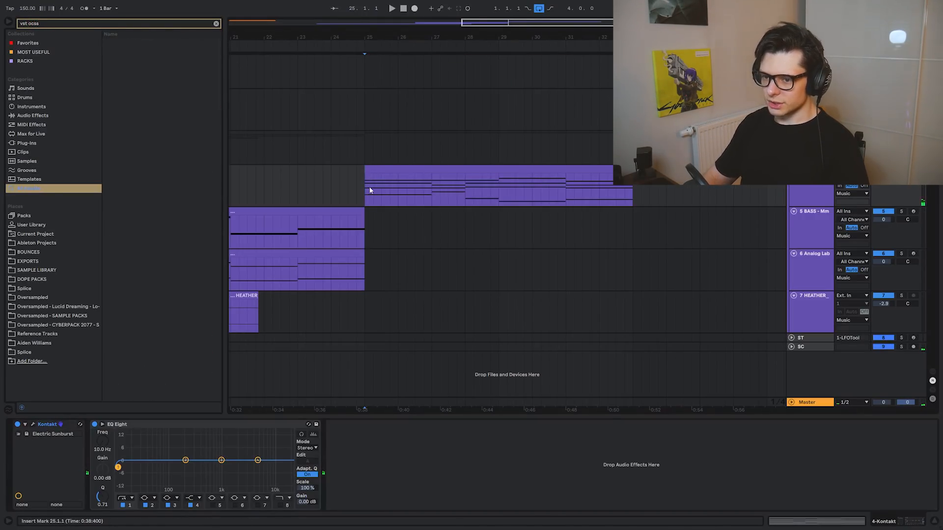
key("Down")
key("Return")
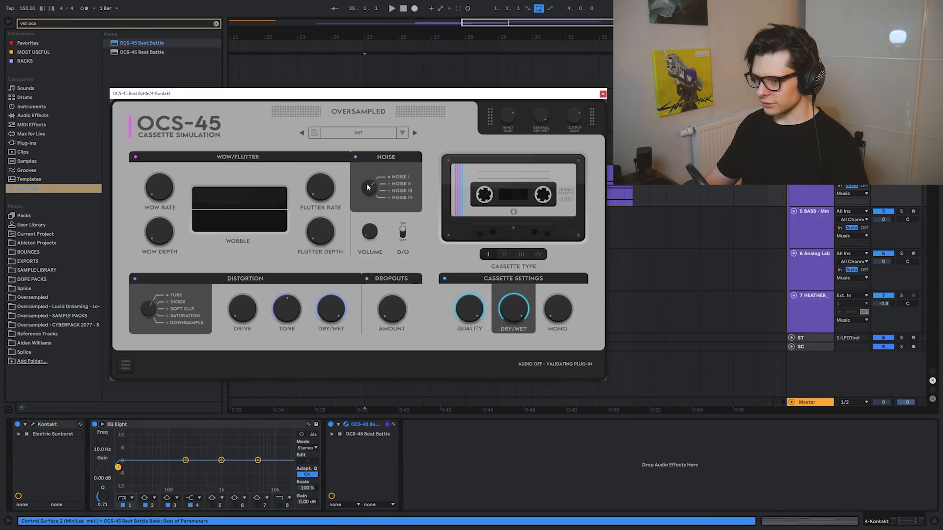
Step: Load the factory preset Mellow in OCS-45, compare the guitar with the effect bypassed, and review the other factory presets
left_click(457, 58)
mouse_move(453, 83)
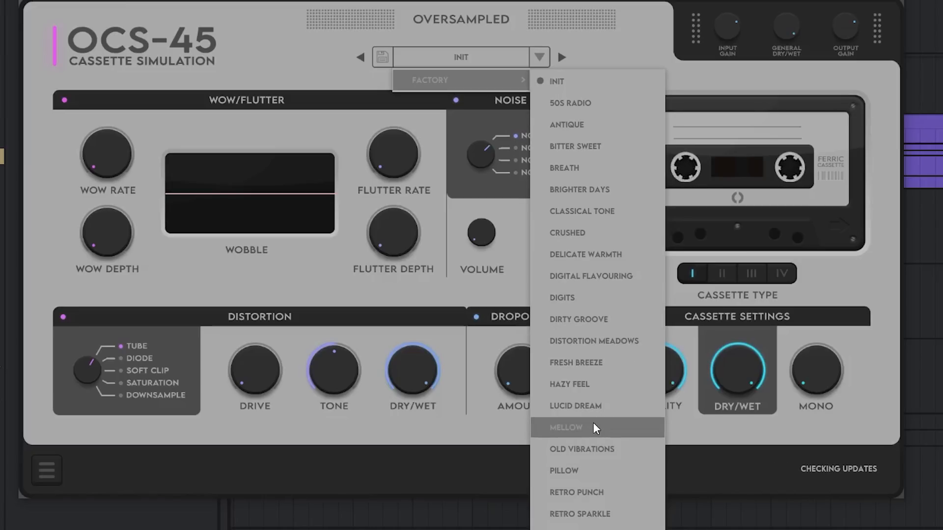
left_click(612, 430)
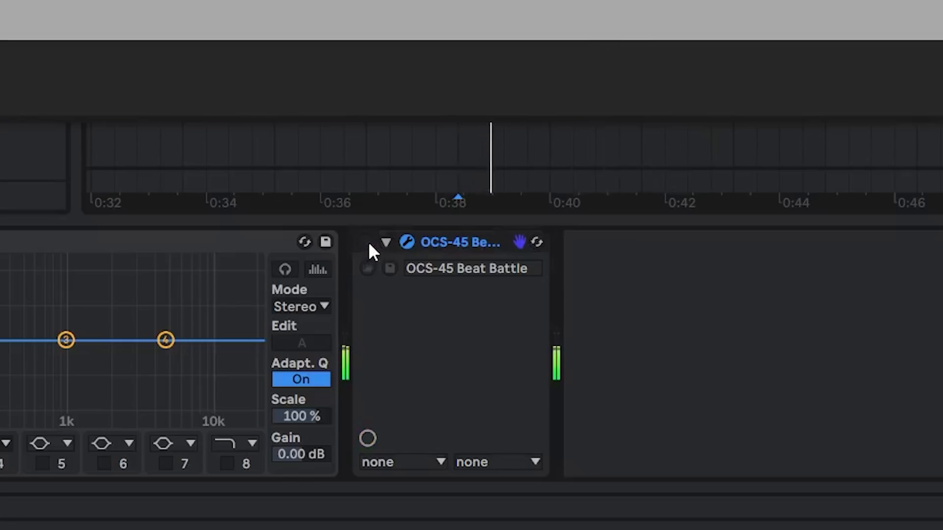
left_click(370, 241)
left_click(355, 132)
mouse_move(351, 148)
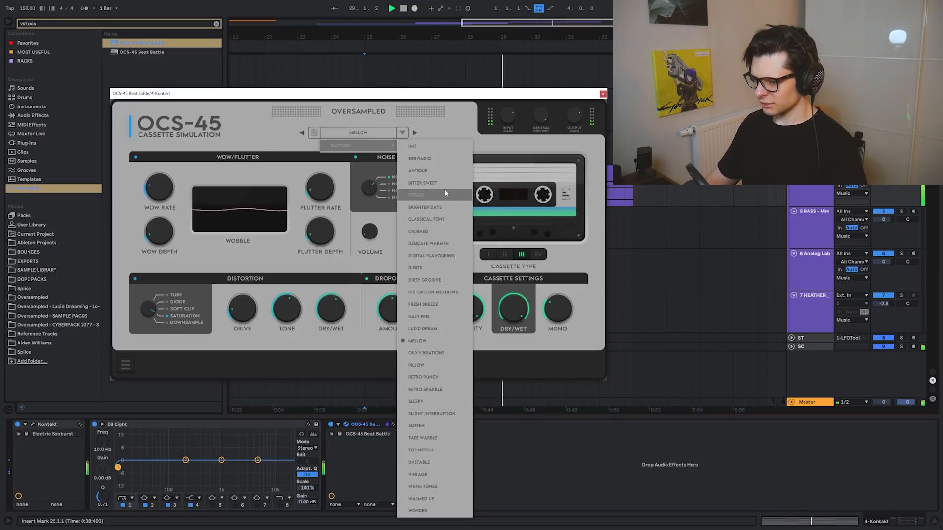
left_click(454, 117)
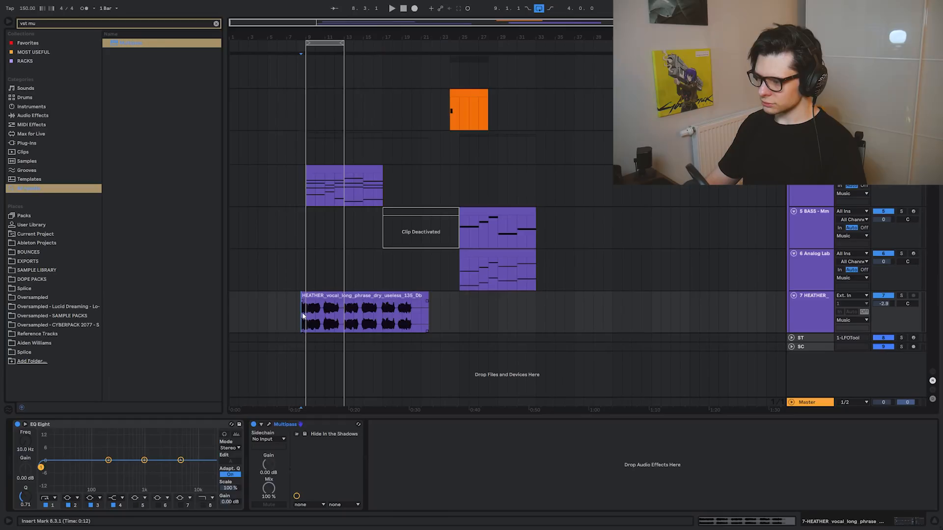
Step: Play the vocal over the guitar chords, turn off the arrangement loop and set the vocal track's volume to -2.0 dB
scroll(302, 313, "up", 3)
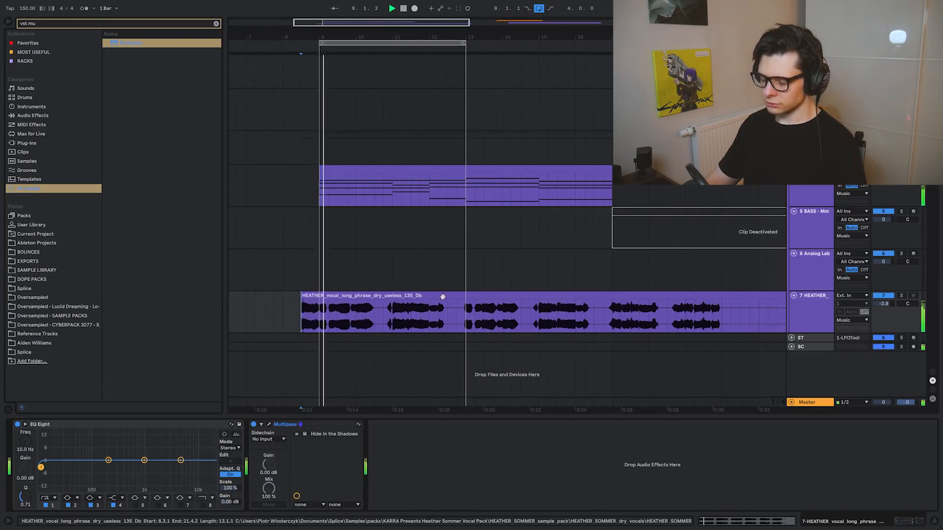
scroll(439, 297, "down", 3)
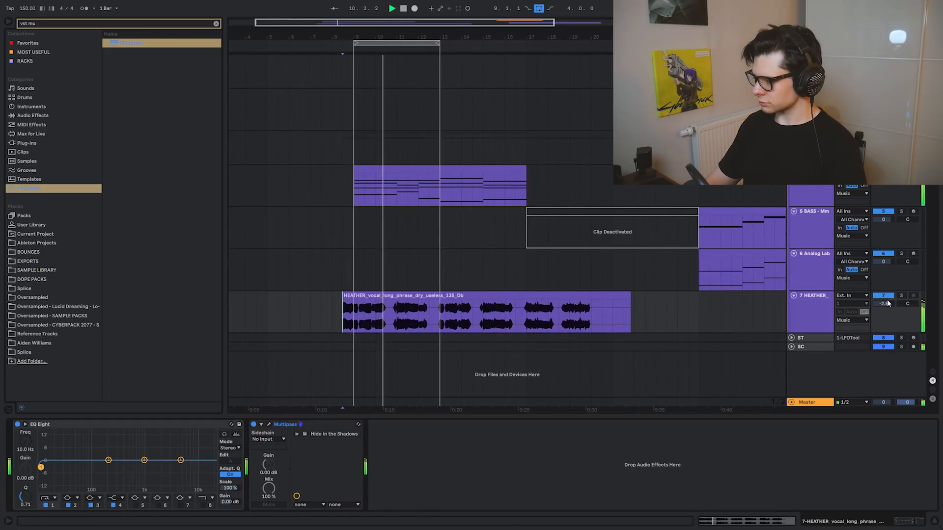
left_click(539, 9)
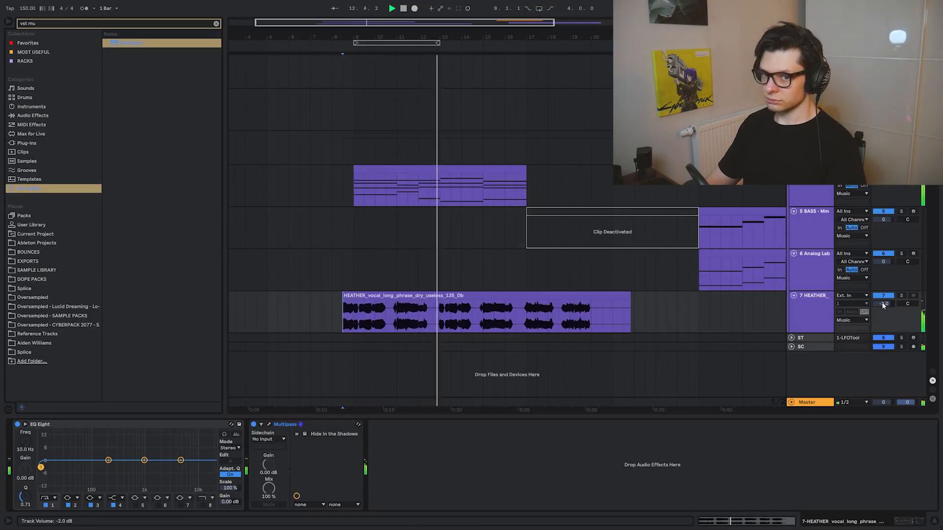
Step: Duplicate the guitar chord clip directly after the original
left_click(412, 173)
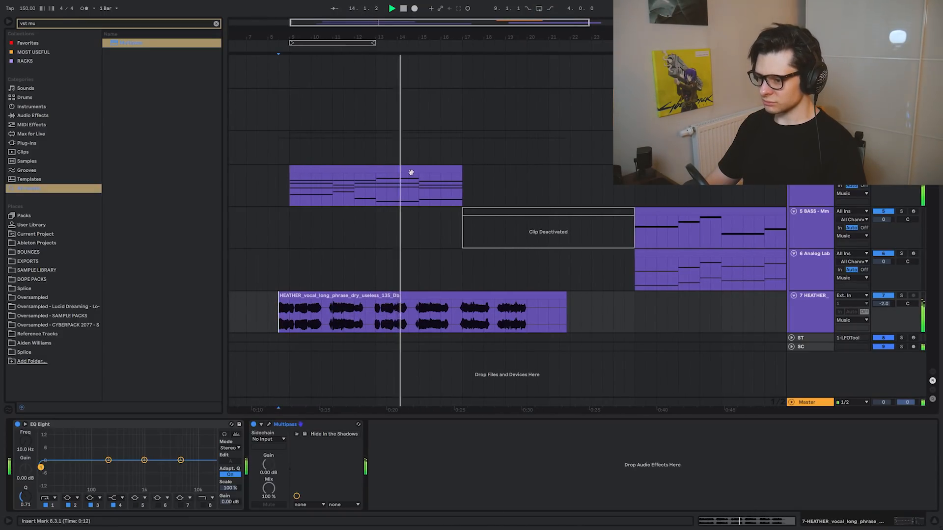
key("ctrl+d")
left_click_drag(464, 317, 629, 317)
key("Delete")
key("ctrl+z")
Step: Duplicate the HEATHER vocal track with its effects and delete the vocal clip from the copy
left_click(461, 321)
scroll(468, 320, "up", 4)
scroll(508, 314, "down", 1)
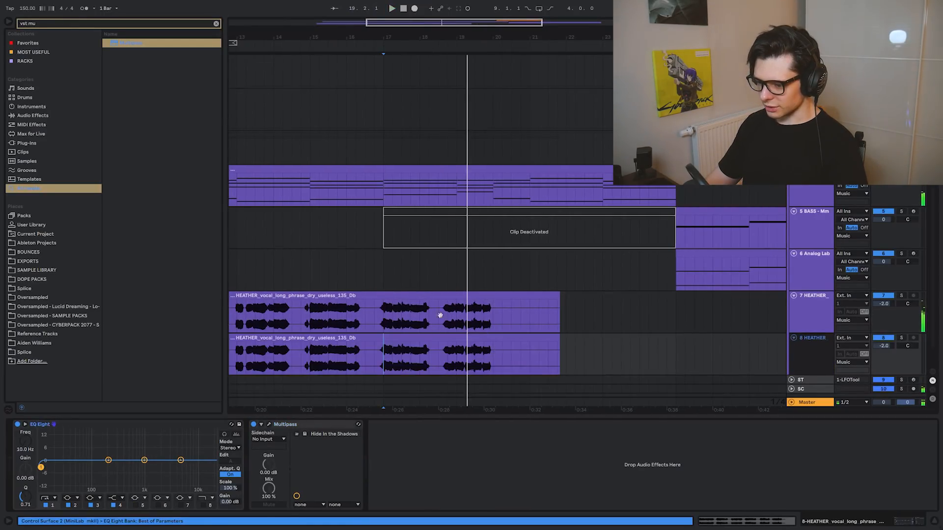
scroll(442, 317, "down", 3)
left_click(446, 319)
key("Delete")
key("space")
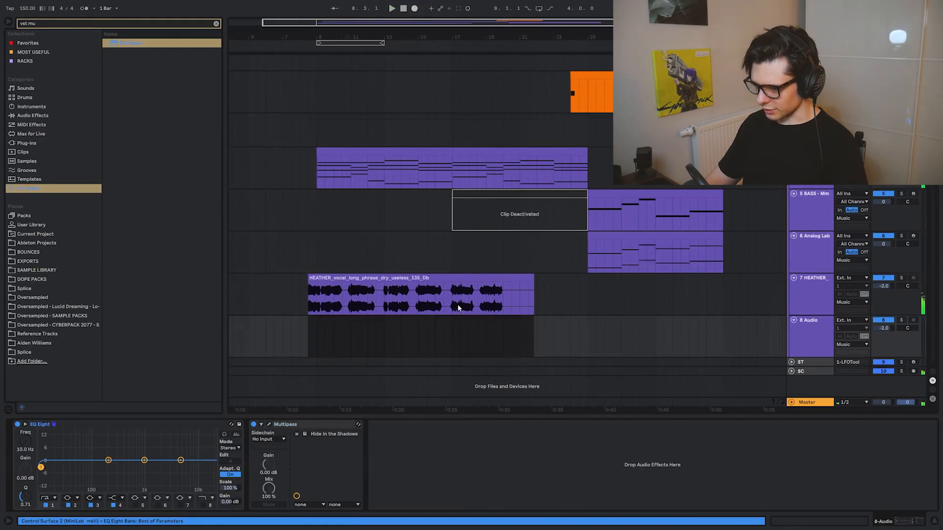
Step: Play the vocal from bar 16.3 and examine its last phrases over the guitar chords
scroll(451, 307, "up", 5)
left_click_drag(421, 304, 527, 296)
left_click(379, 325)
key("space")
scroll(400, 323, "down", 2)
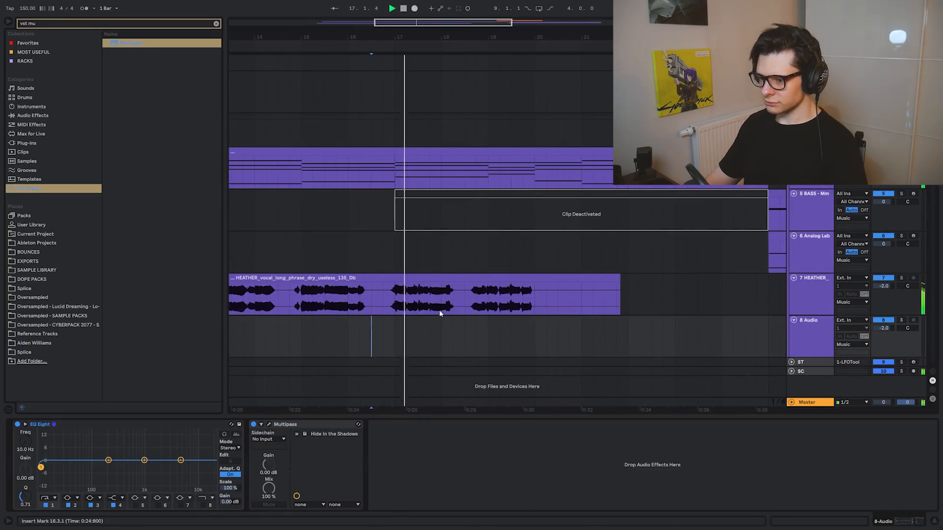
scroll(442, 310, "down", 4)
scroll(455, 266, "up", 4)
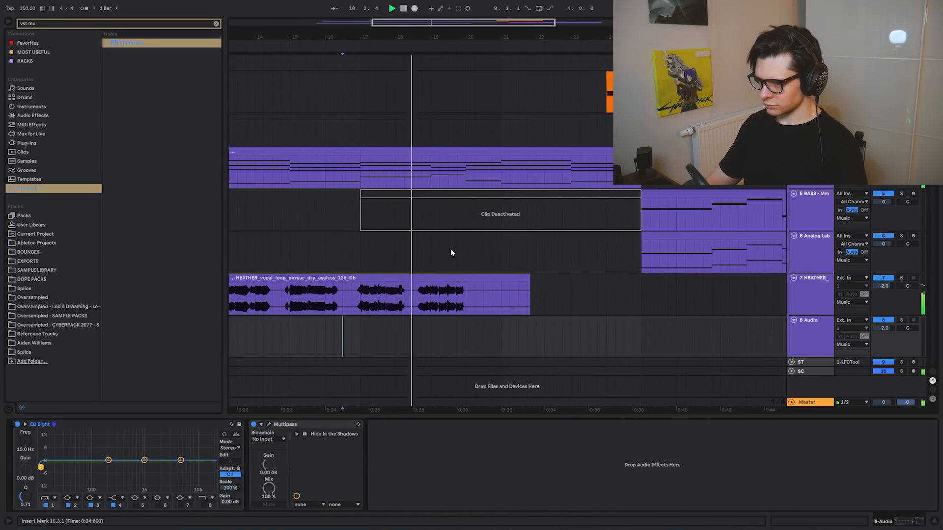
scroll(472, 295, "up", 3)
scroll(479, 299, "down", 1)
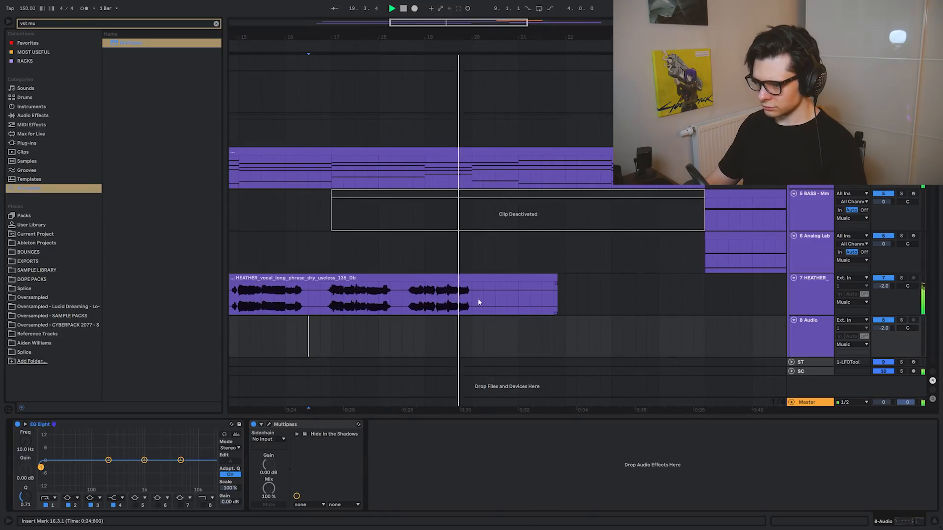
Step: Copy the vocal's final one-bar phrase from bar 19 onto the empty duplicate track at bar 20
left_click_drag(472, 301, 426, 299)
left_click_drag(439, 278, 487, 322)
key("space")
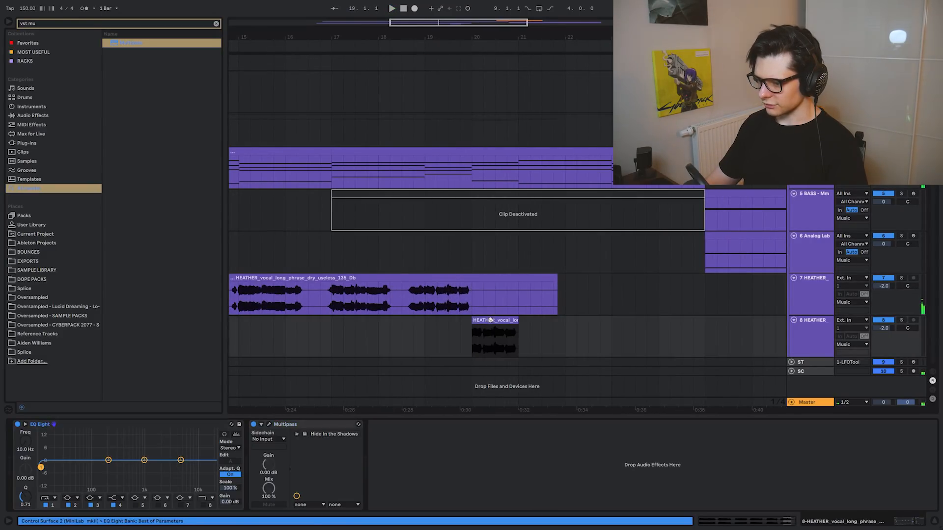
Step: Adjust the copied phrase's transposition in its clip settings and audition it after the main vocal
double_click(490, 319)
left_click_drag(158, 149, 158, 147)
key("space")
key("space")
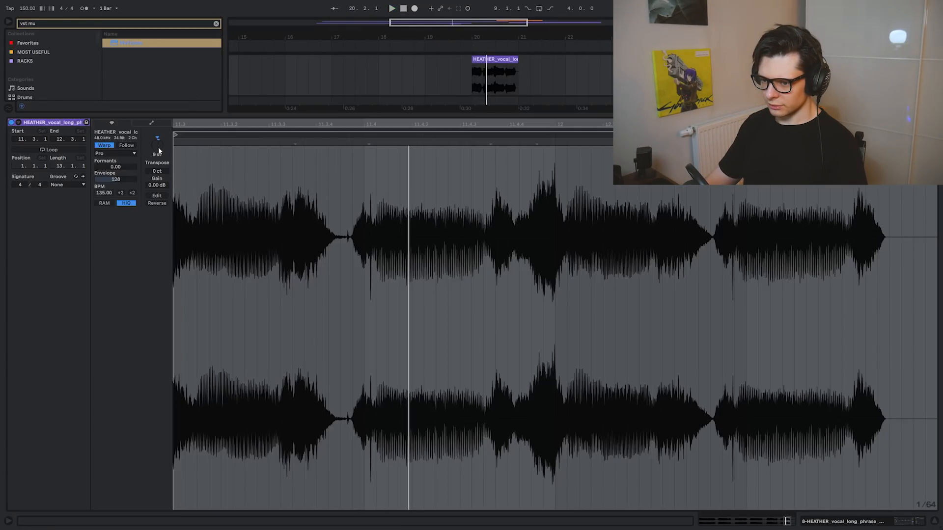
key("space")
left_click(418, 69)
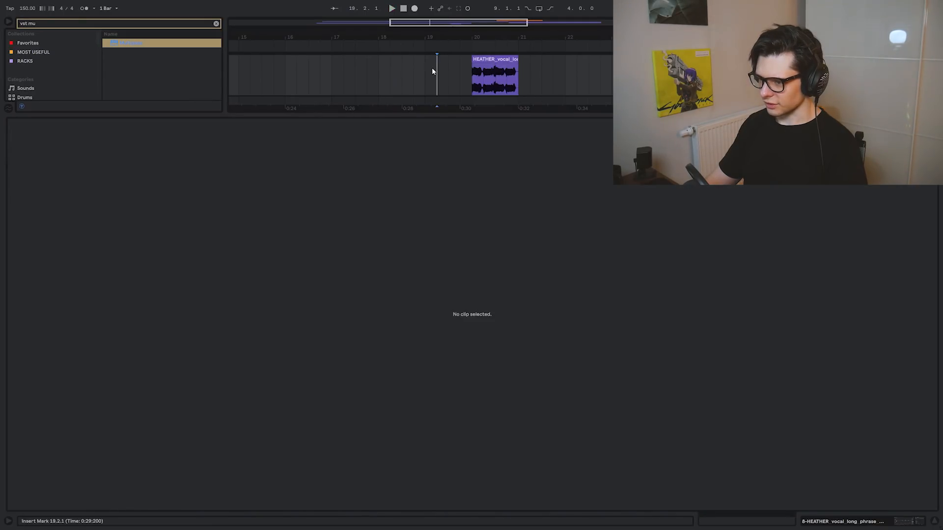
left_click_drag(459, 114, 460, 238)
scroll(477, 162, "up", 3)
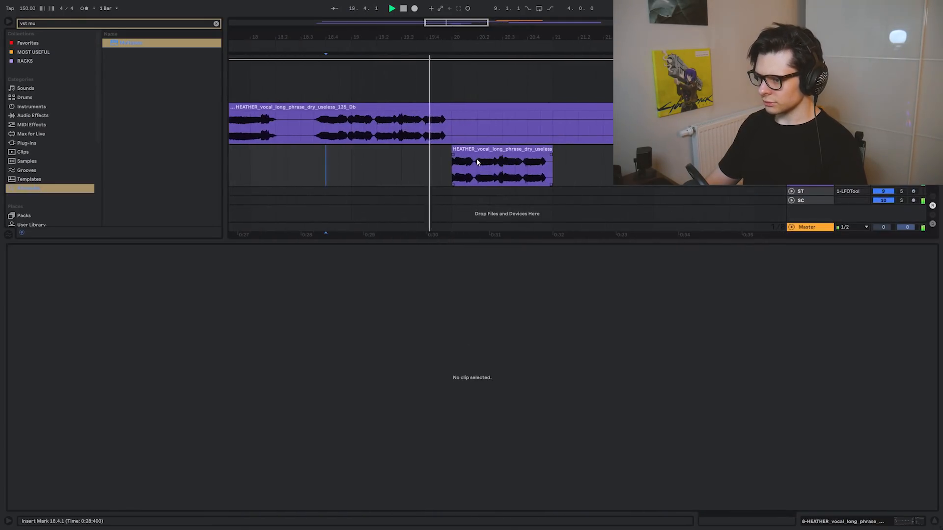
left_click(453, 159)
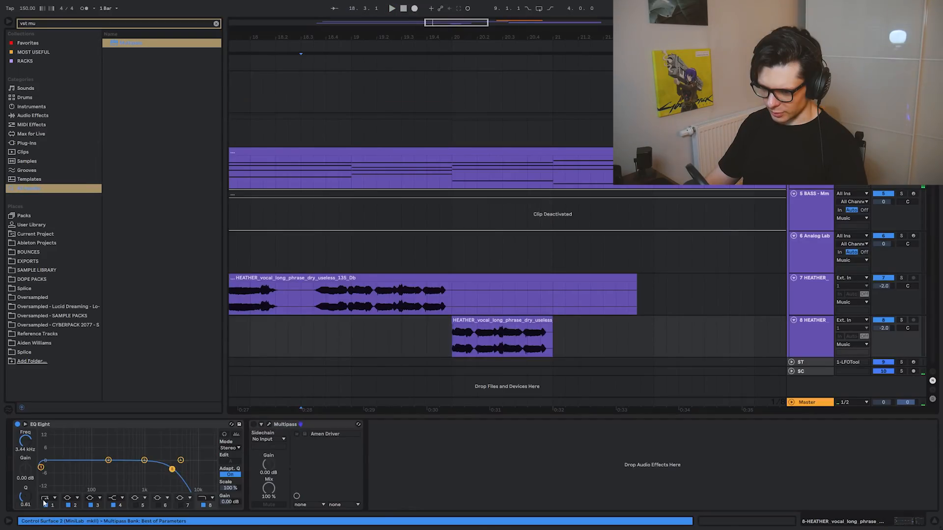
Step: Band-limit the copied phrase in EQ Eight with a raised low cut and a high cut at 1.86 kHz
left_click_drag(41, 467, 146, 464)
key("space")
left_click_drag(424, 370, 461, 385)
left_click(600, 467)
left_click(587, 454)
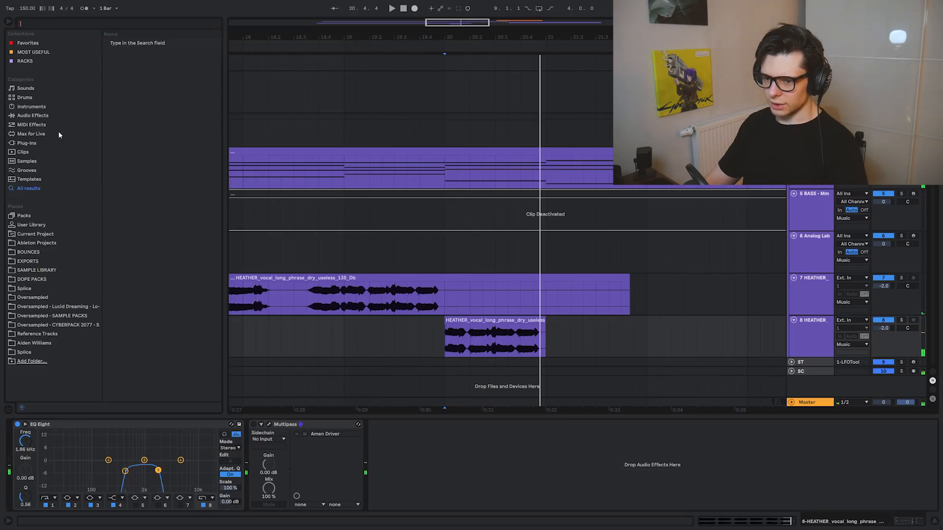
Step: Add a Saturator after EQ Eight with 12.6 dB drive and -16.3 dB output, and audition the phrase
left_click(31, 116)
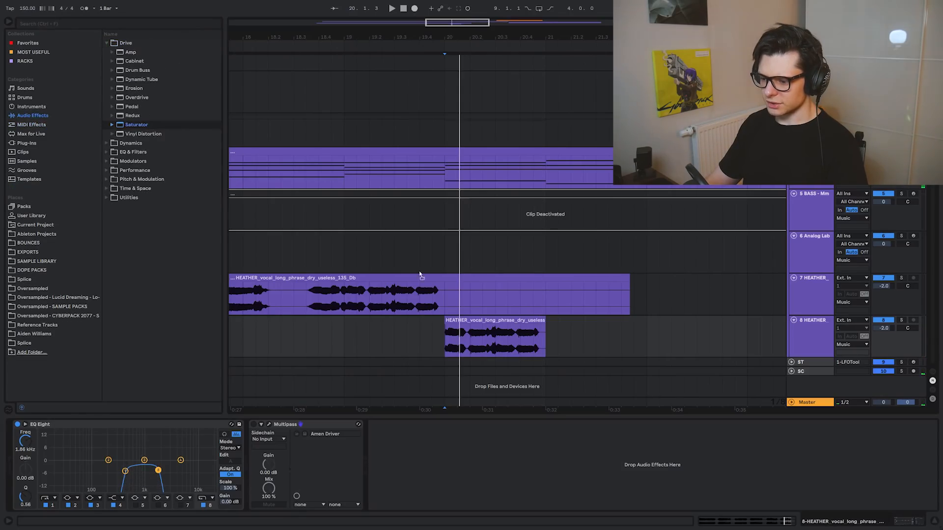
left_click_drag(239, 482, 246, 473)
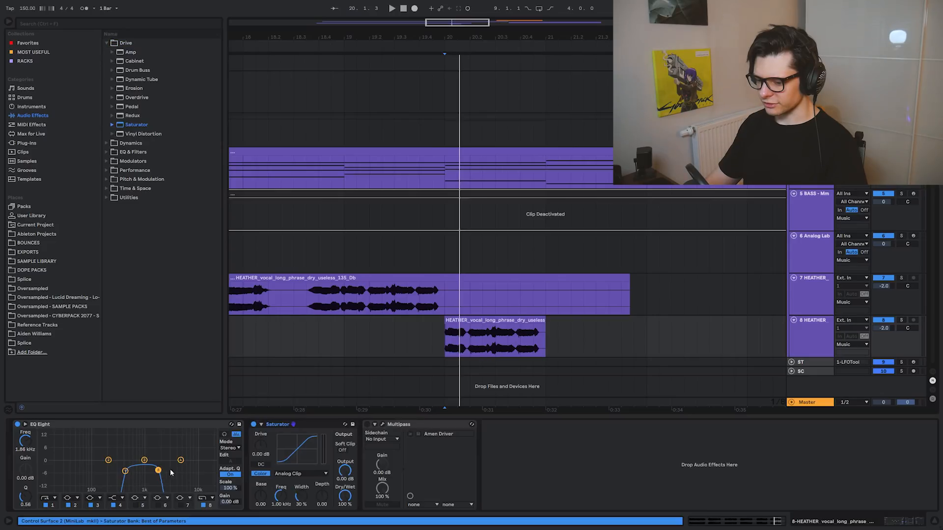
key("space")
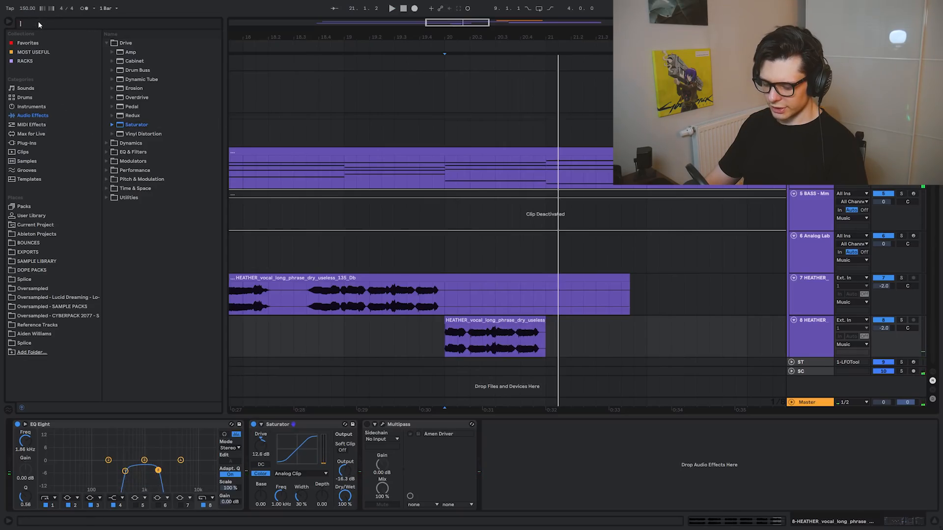
Step: Add LittleAlterBoy with pitch 12.0 and formant -2.9, plus THE ULTIMATE SPACE rack with its DELAY set to 0
left_click(38, 23)
type("vst ll")
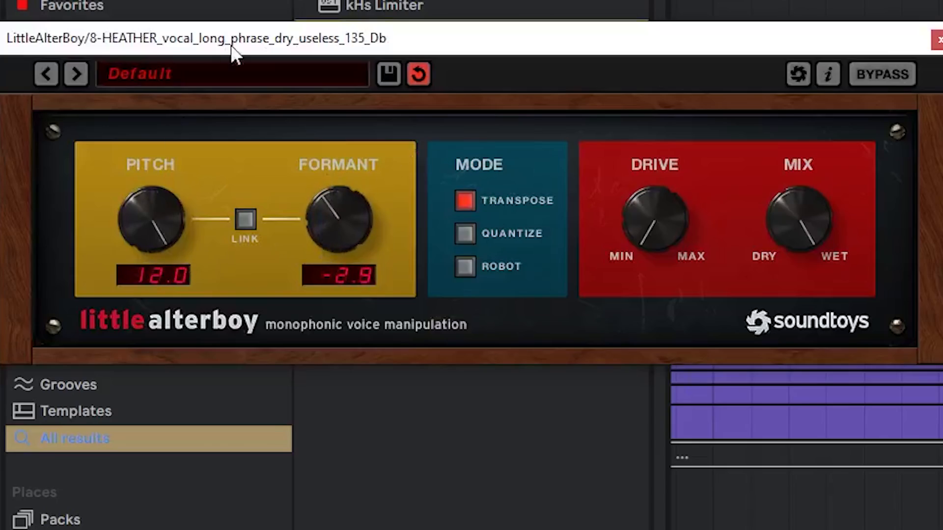
left_click(937, 39)
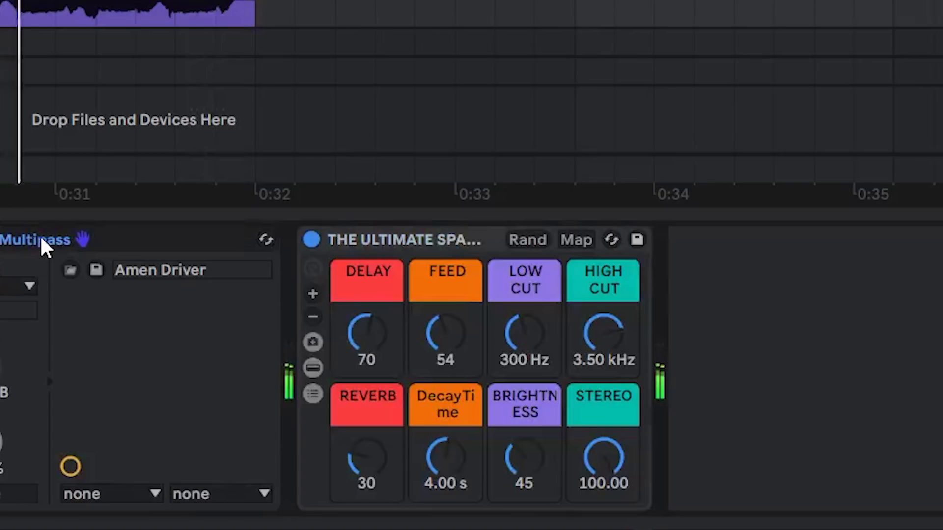
key("space")
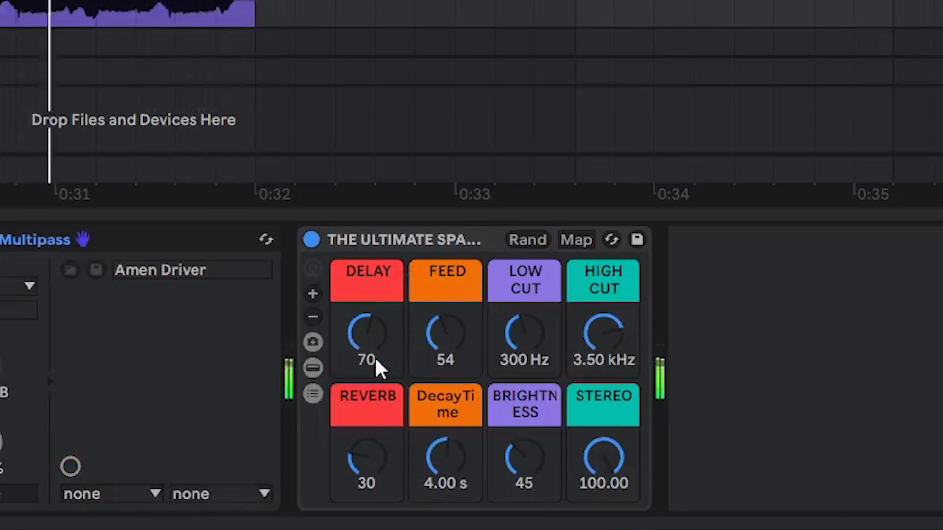
double_click(364, 351)
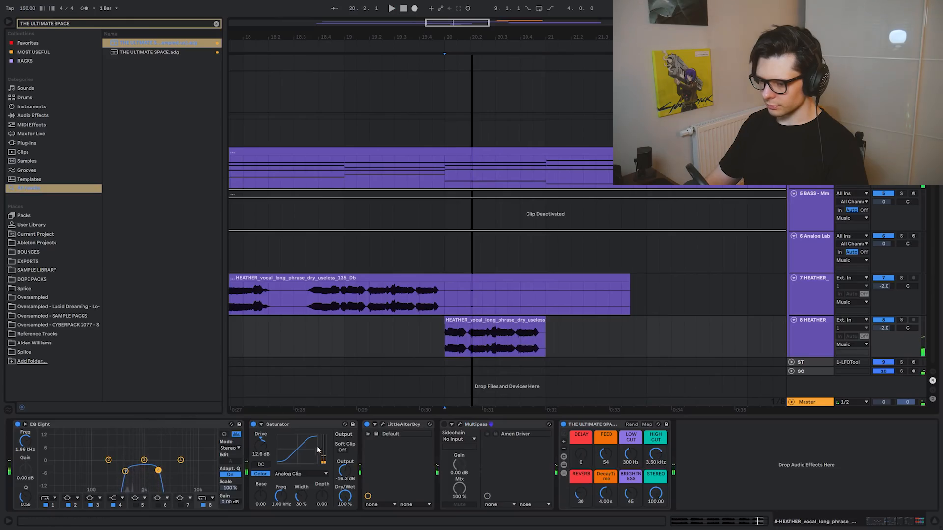
Step: Copy EQ Eight to a position after LittleAlterBoy and raise the copy's high cut to 3.52 kHz
left_click_drag(157, 421, 426, 466)
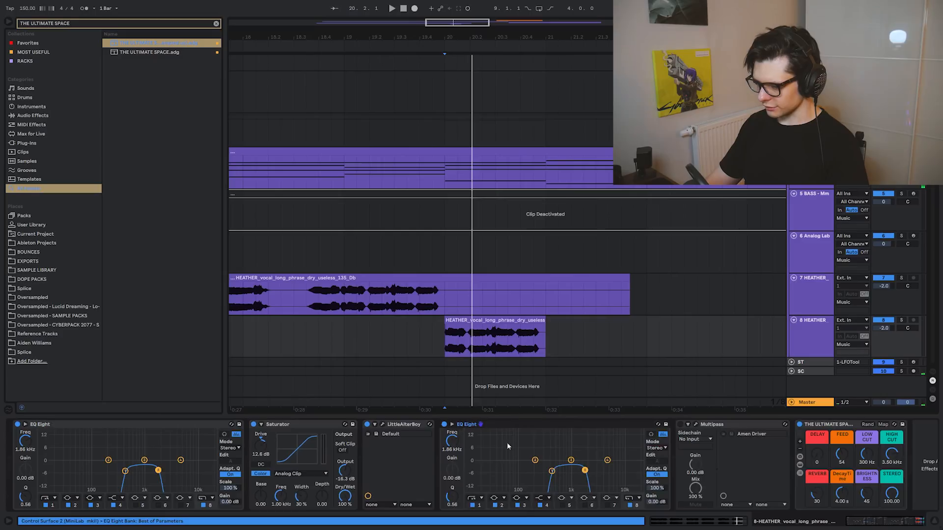
key("space")
left_click_drag(606, 472, 599, 472)
key("space")
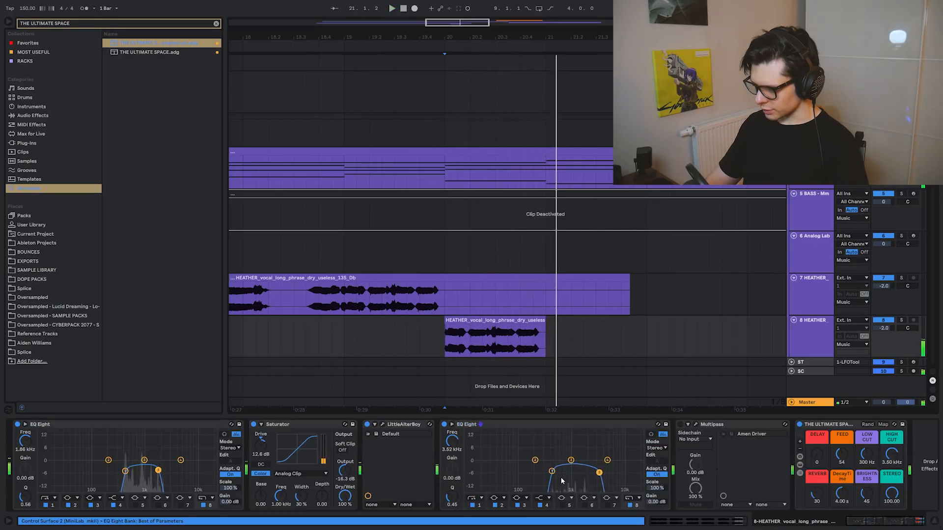
Step: Move THE ULTIMATE SPACE ahead of Multipass and set its REVERB to 38
left_click_drag(832, 425, 756, 463)
scroll(638, 462, "right", 1)
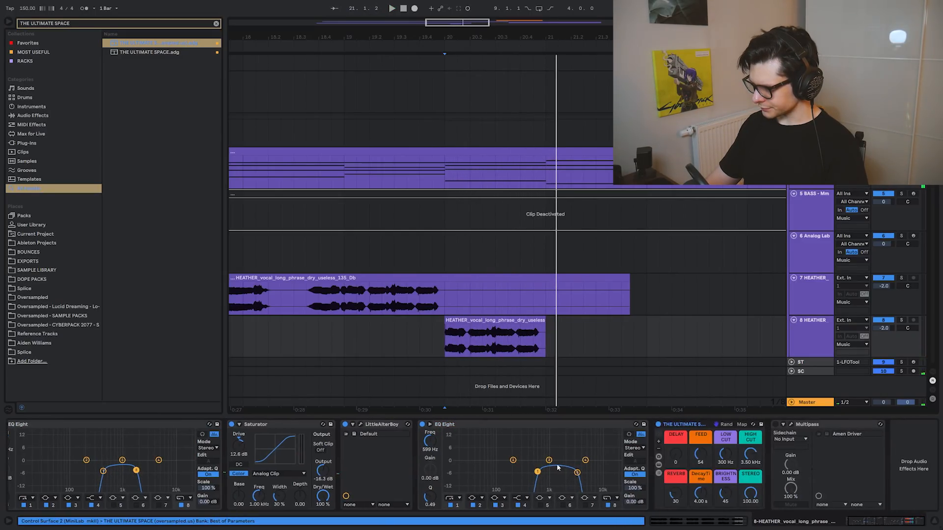
key("space")
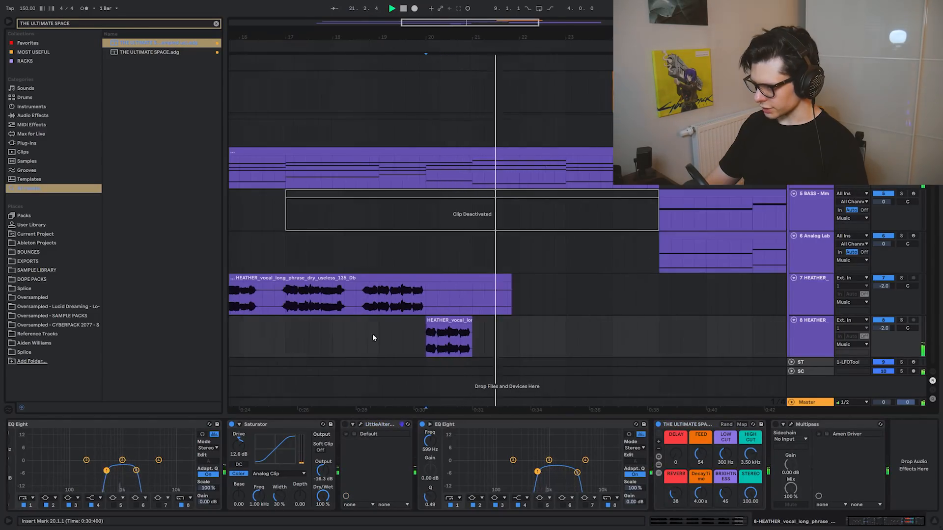
Step: Play the arrangement from bar 18.2 to hear the processed phrase following the main vocal
left_click(349, 333)
key("space")
key("space")
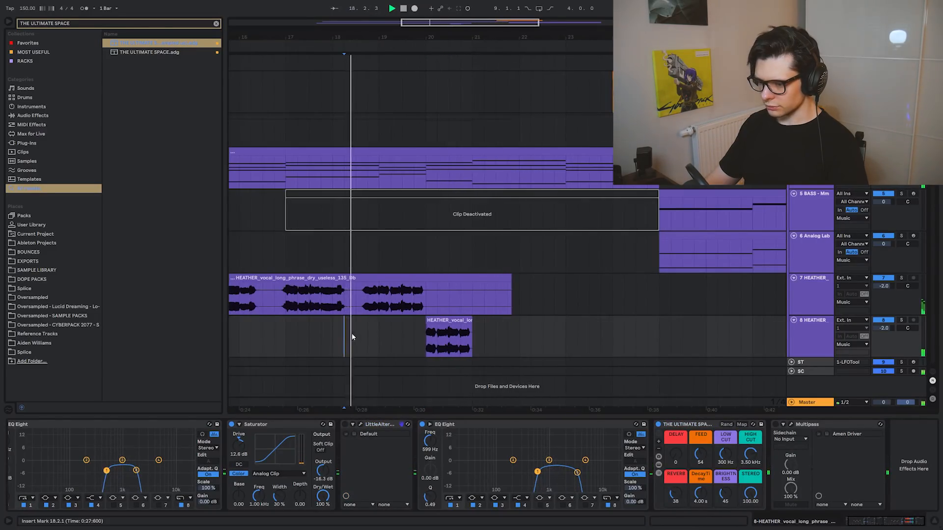
scroll(350, 333, "left", 1)
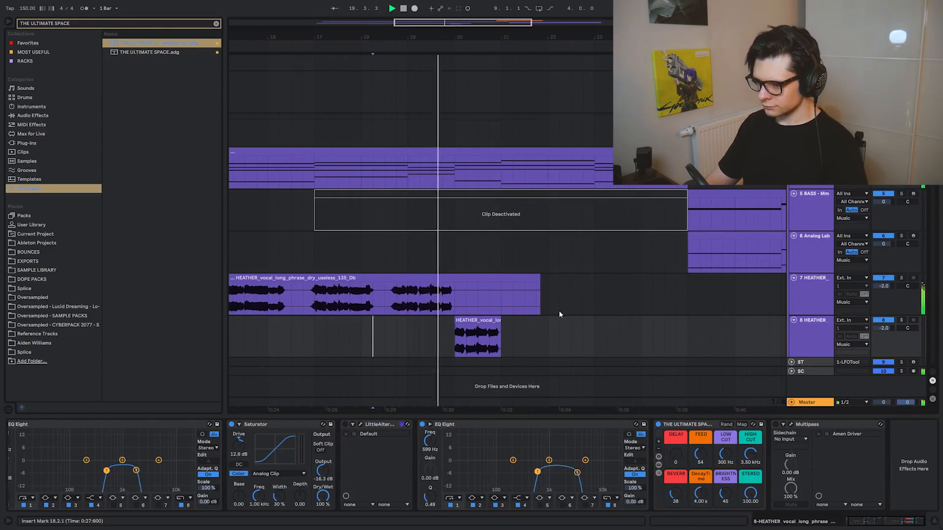
left_click(450, 337)
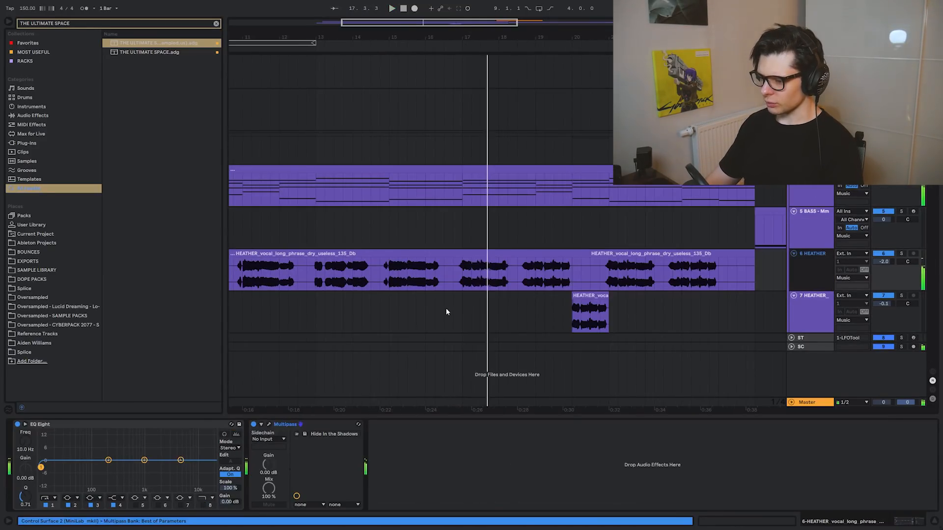
Step: Duplicate the main vocal track, delete the copy's phrases before about bar 17, and play the layered vocals
key("ctrl+d")
key("Delete")
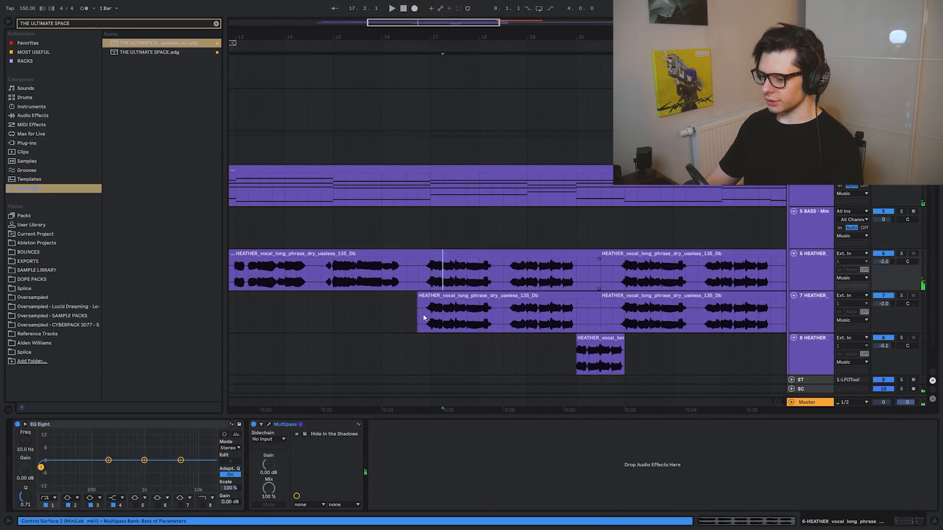
left_click(422, 314)
key("space")
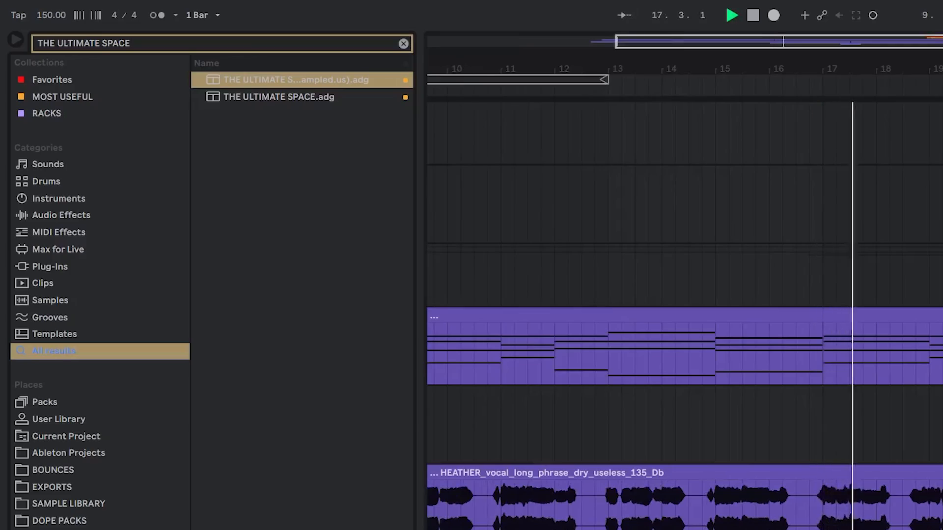
Step: Solo the duplicated vocal and filter it in EQ Eight with a raised low cut and a high cut at 6.81 kHz
key("shift+Tab")
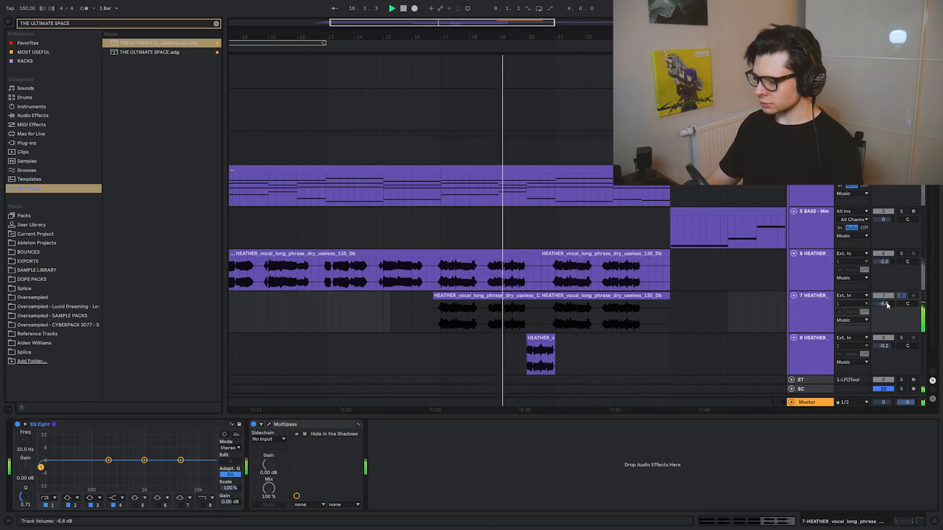
left_click(236, 435)
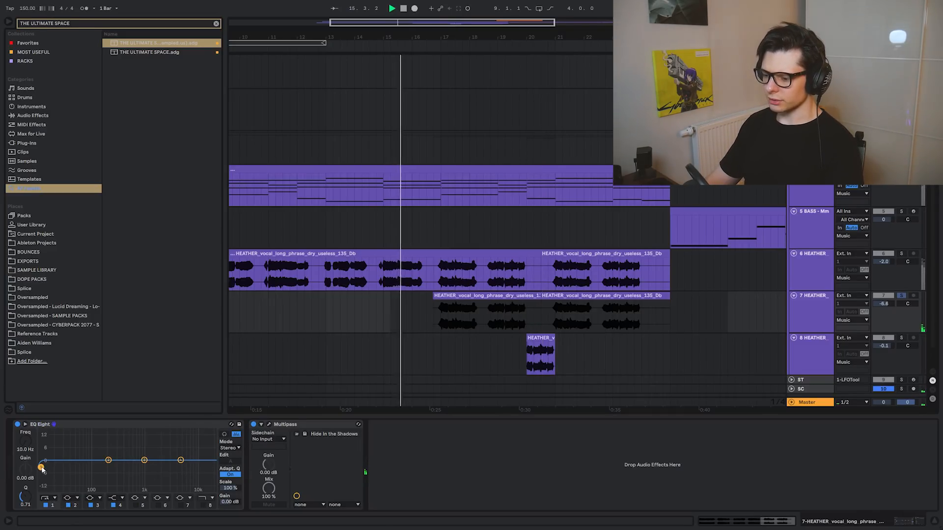
scroll(445, 345, "up", 4)
left_click(396, 316)
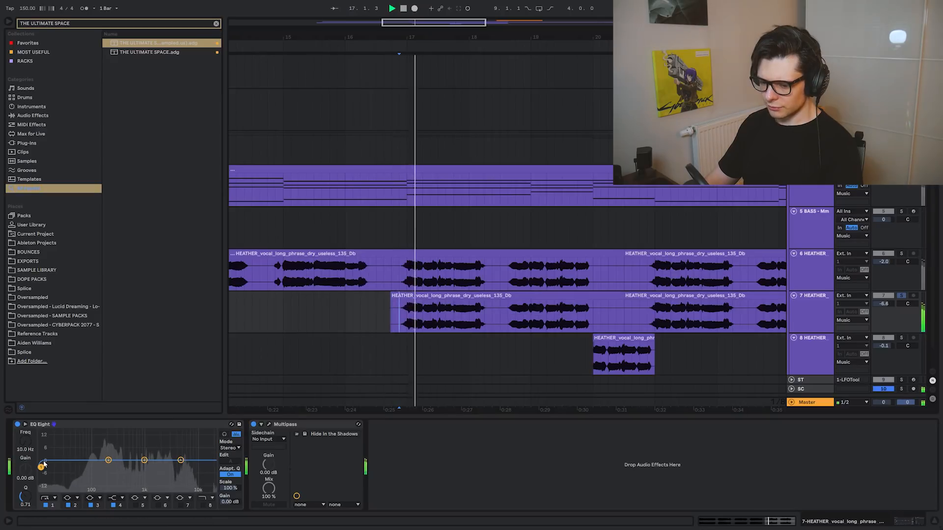
mouse_move(40, 467)
left_mouse_down()
mouse_move(105, 439)
mouse_move(117, 471)
left_mouse_up()
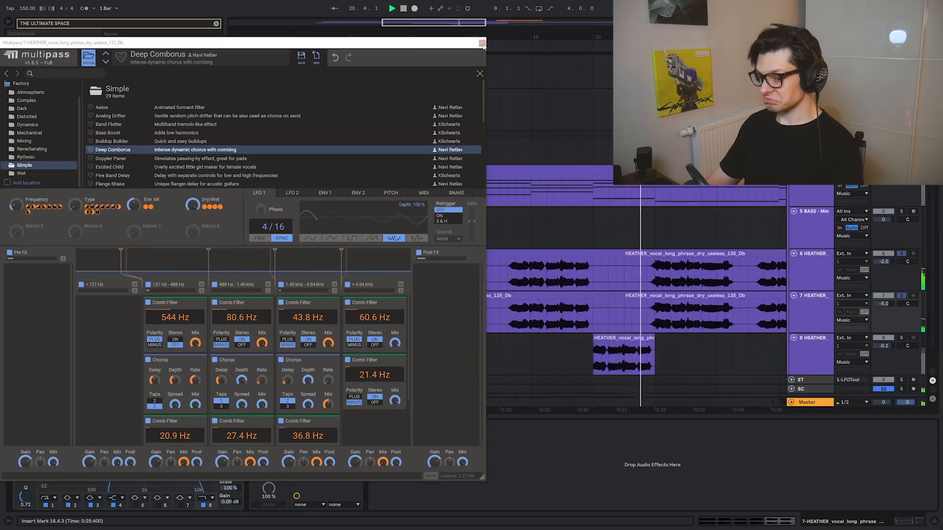
Step: Load the Multipass preset Deep Comborus on the duplicated vocal, close its window and lower the track's volume
left_click(481, 41)
scroll(611, 150, "down", 1)
scroll(610, 149, "right", 2)
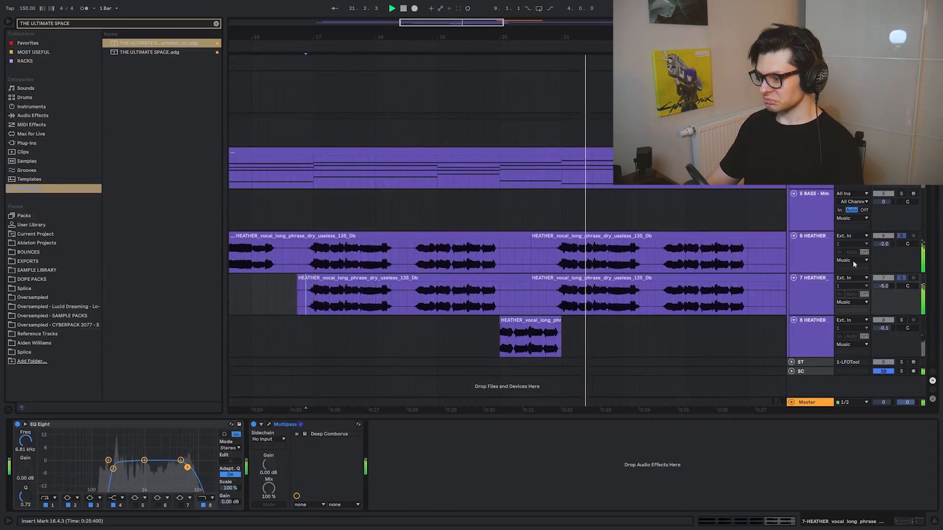
left_click_drag(883, 286, 883, 291)
scroll(630, 300, "down", 5)
left_click_drag(609, 301, 561, 287)
left_click_drag(466, 297, 620, 294)
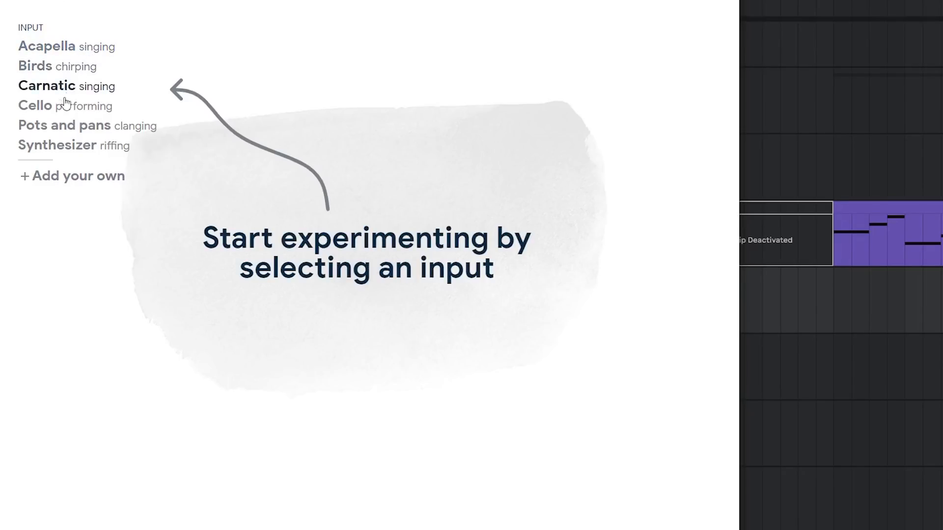
Step: Supply the dry HEATHER vocal phrase from Ableton Live as your own input in Tone Transfer and transform the recording
left_click(82, 177)
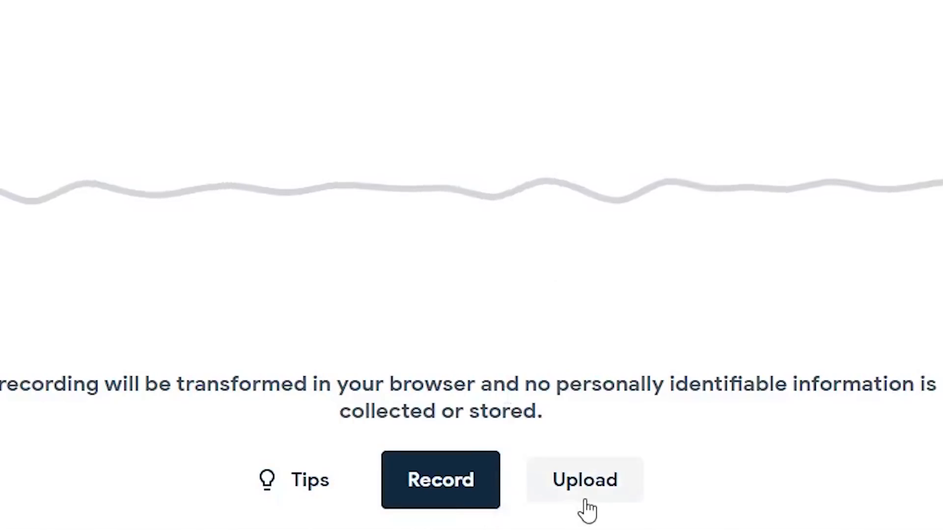
left_click(584, 509)
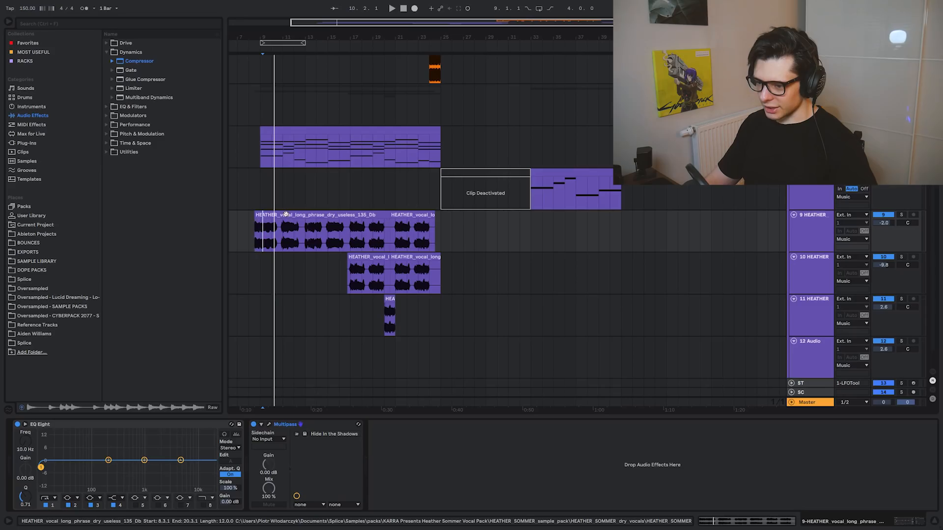
left_click_drag(285, 214, 298, 529)
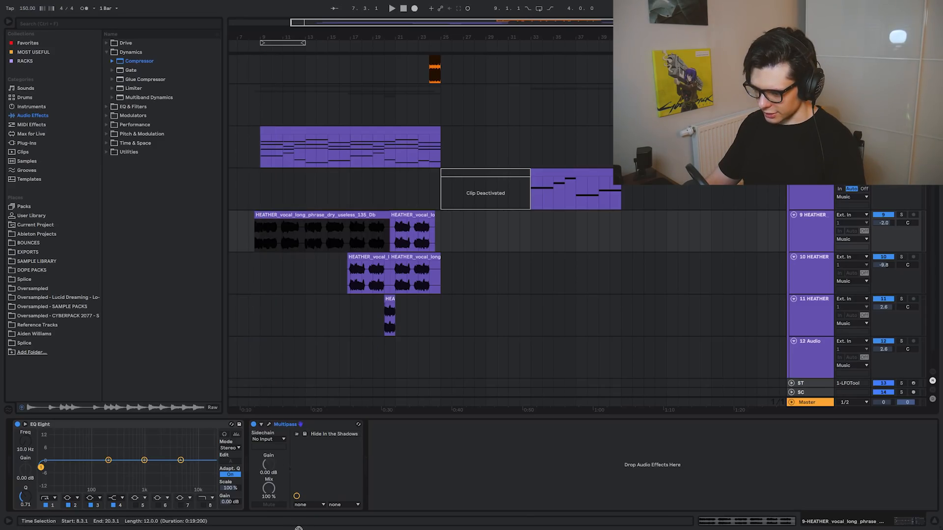
key("alt+Tab")
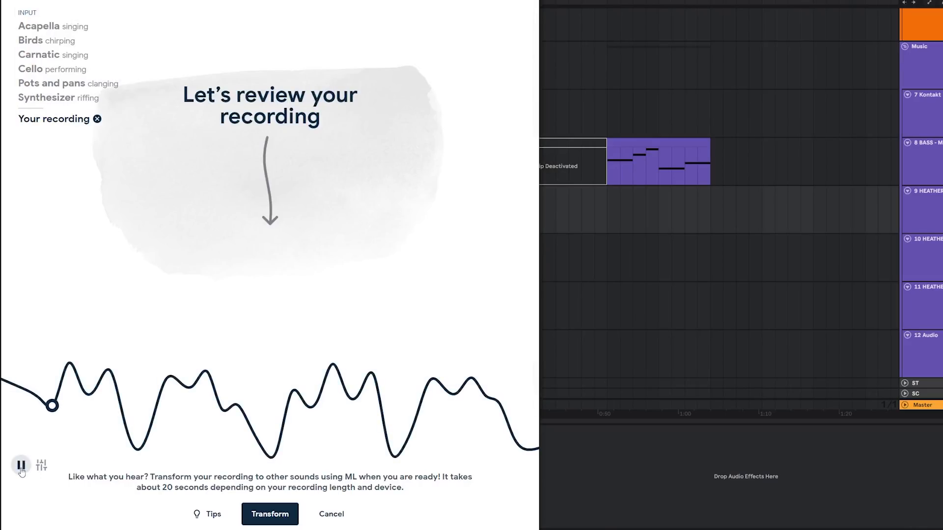
left_click(20, 468)
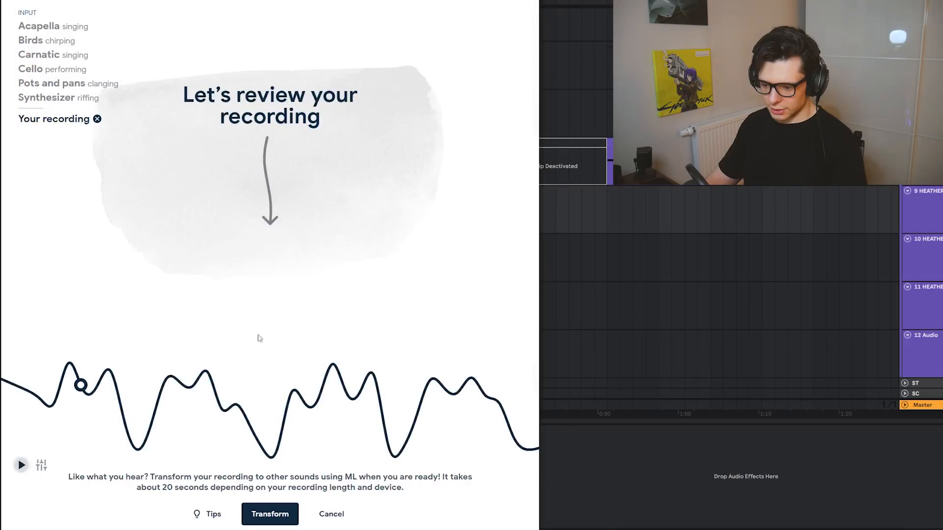
left_click(273, 521)
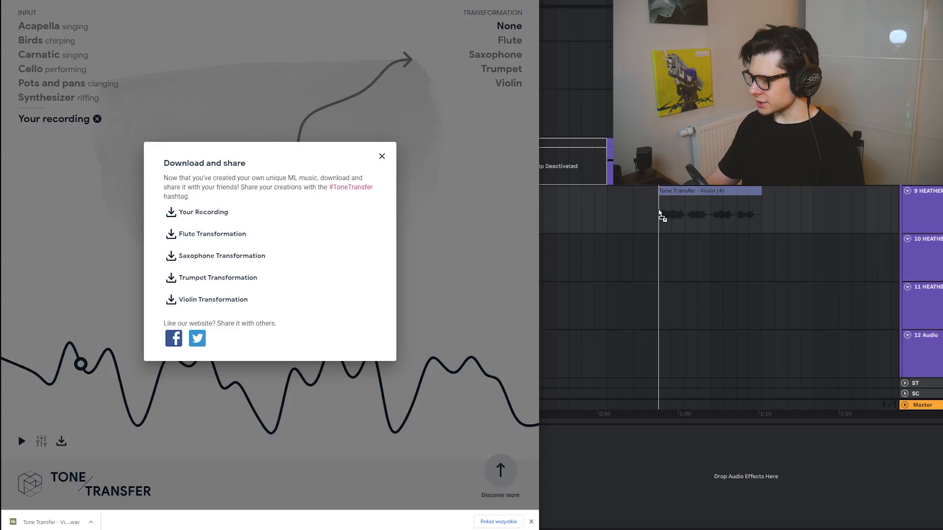
Step: Bring the Tone Transfer violin file into the Ableton Live arrangement on the empty audio track below the vocals
left_click_drag(661, 214, 659, 215)
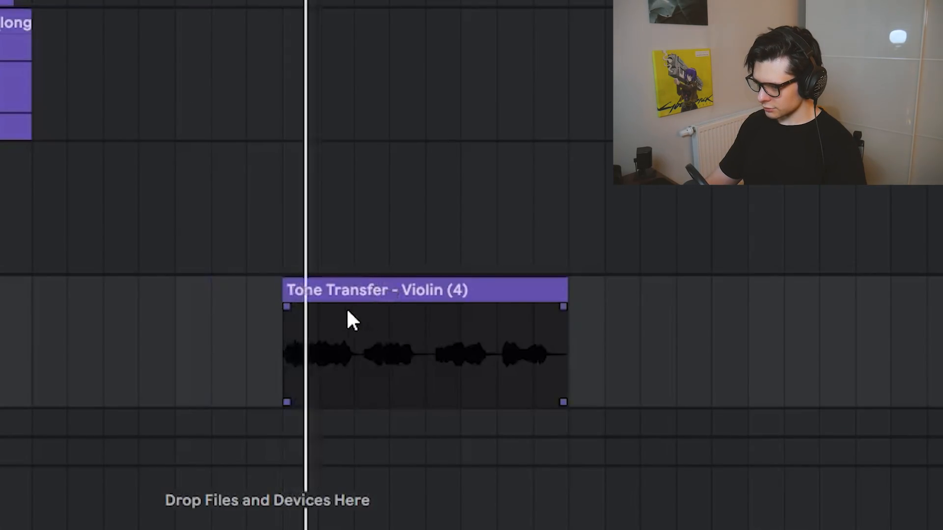
scroll(531, 328, "up", 2)
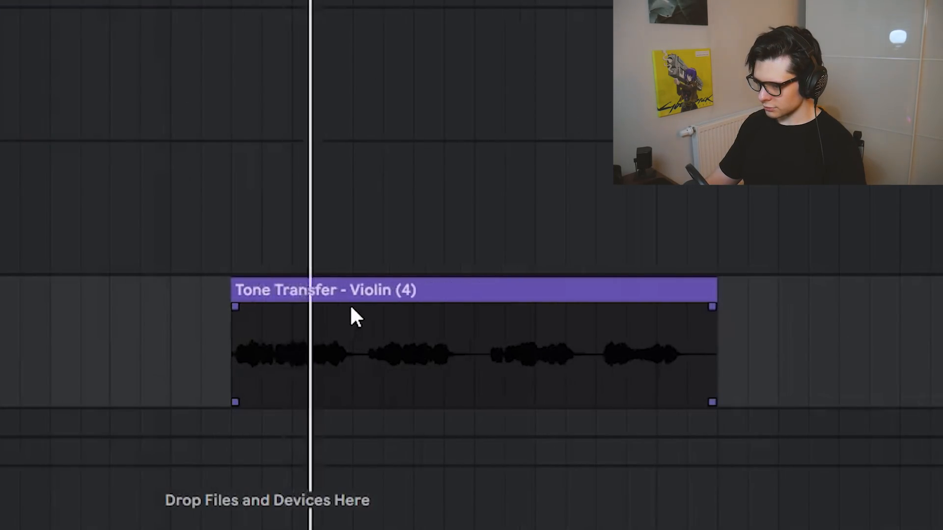
scroll(412, 334, "up", 2)
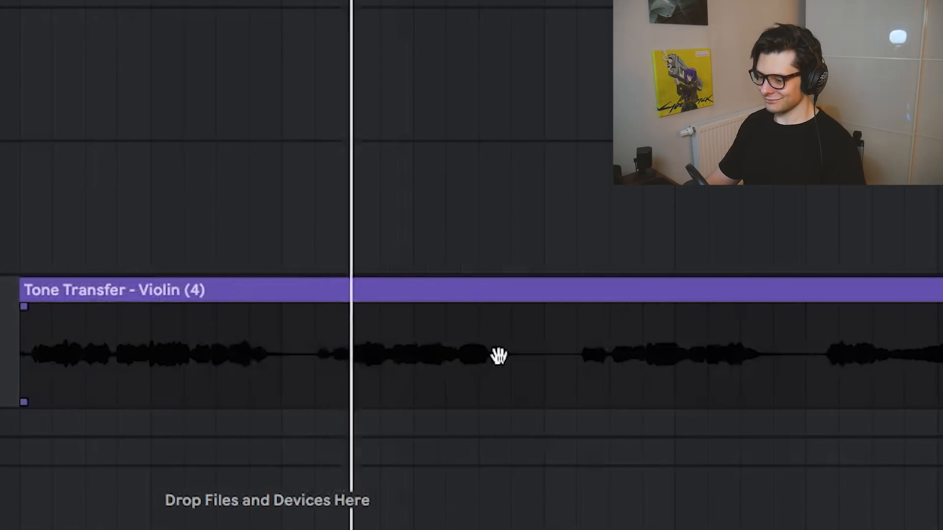
scroll(398, 337, "down", 3)
left_click(408, 337)
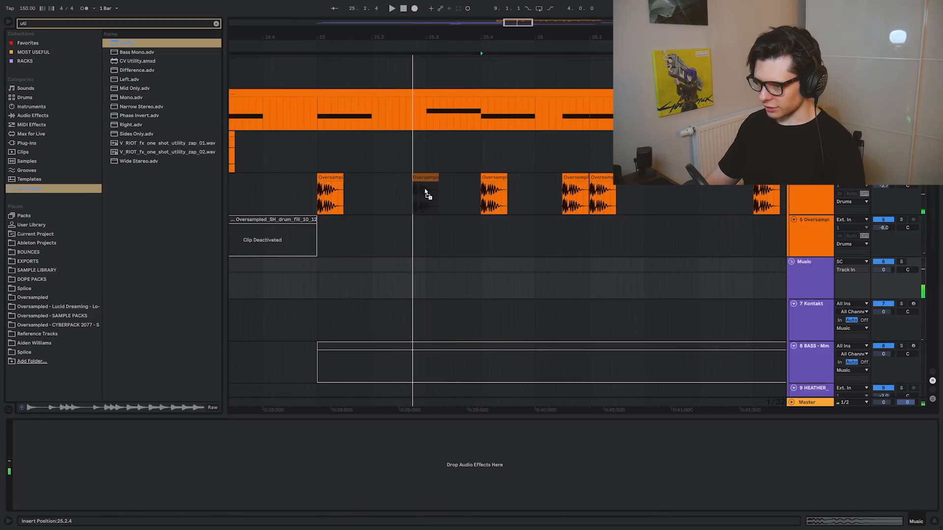
Step: Place a copy of the kick sample at 25.2.4 on the kick track and play the pattern
left_click_drag(427, 195, 420, 196)
key("space")
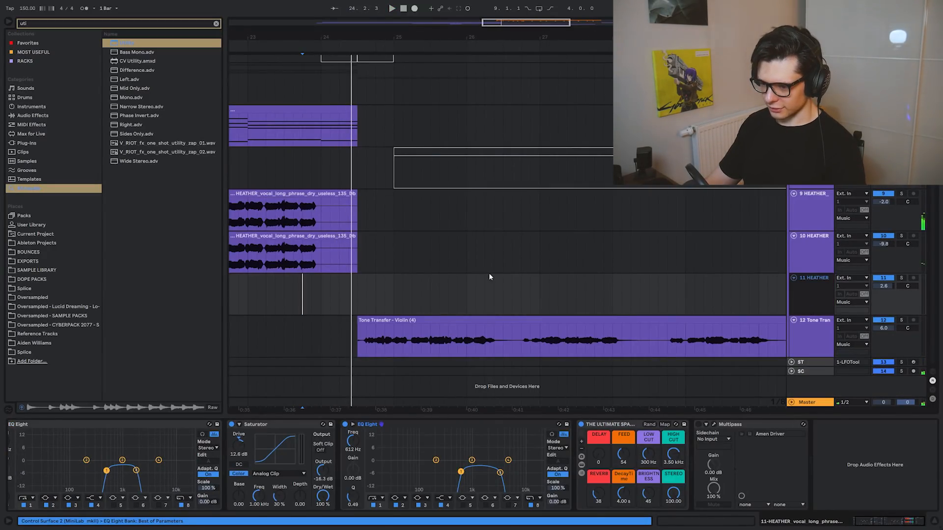
Step: Insert a MIDI track for Serum above the violin track and deactivate the bass clip on it
key("ctrl+shift+t")
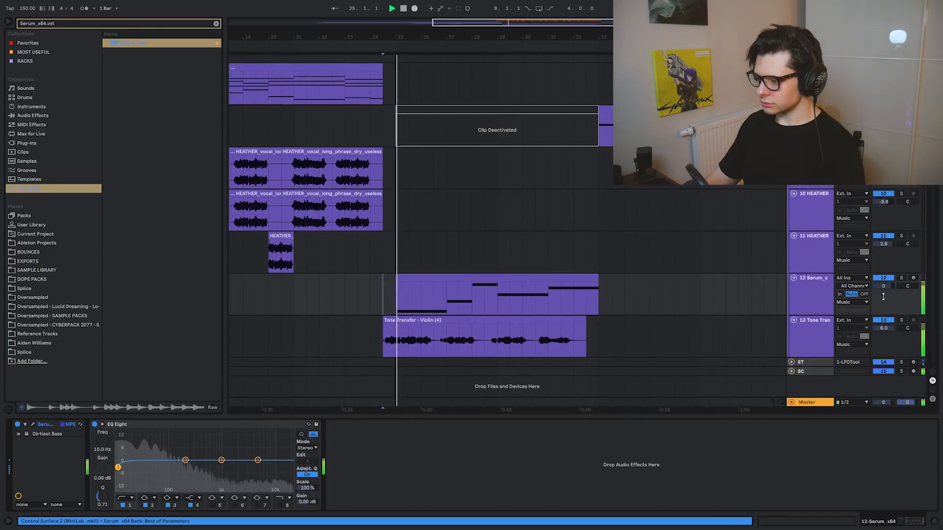
scroll(527, 307, "up", 3)
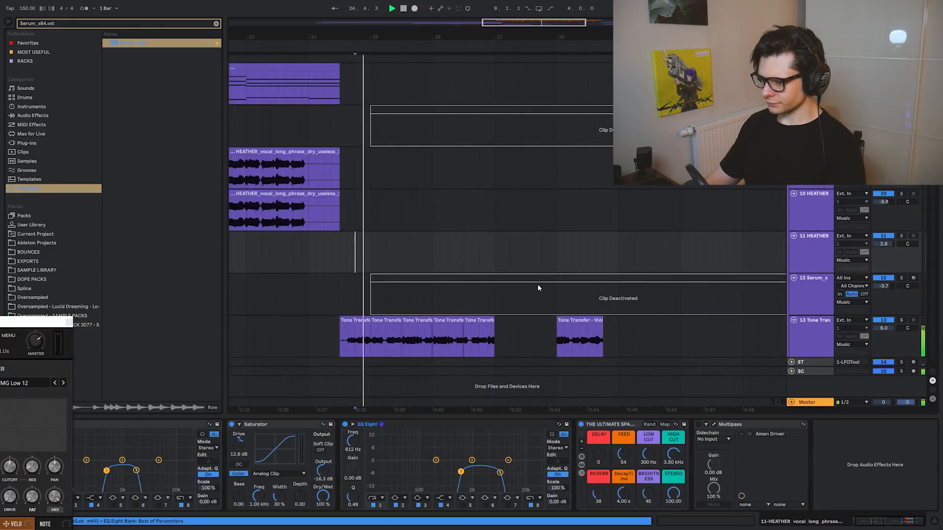
left_click(533, 279)
left_click_drag(495, 306, 318, 290)
key("0")
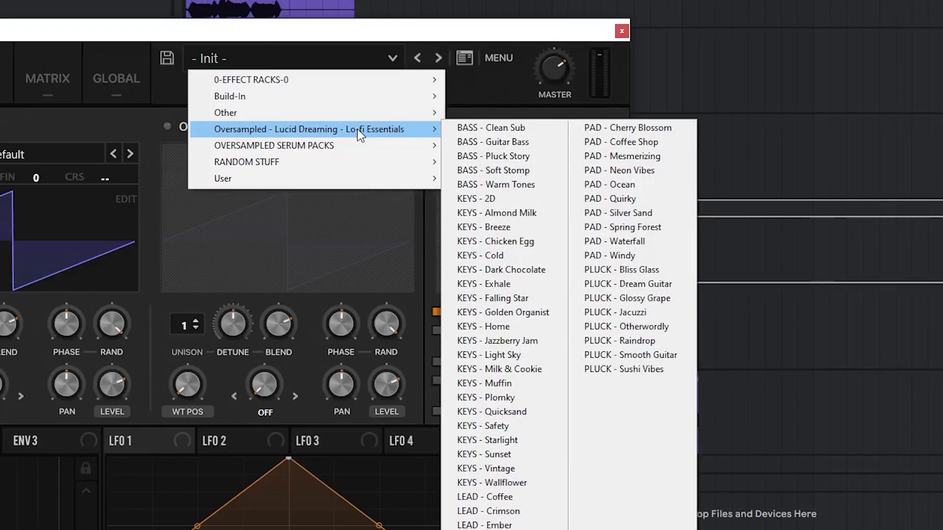
Step: Load the Serum preset KEYS - Plomky from the Lucid Dreaming Lo-fi Essentials folder and open the preset list again
left_click(489, 397)
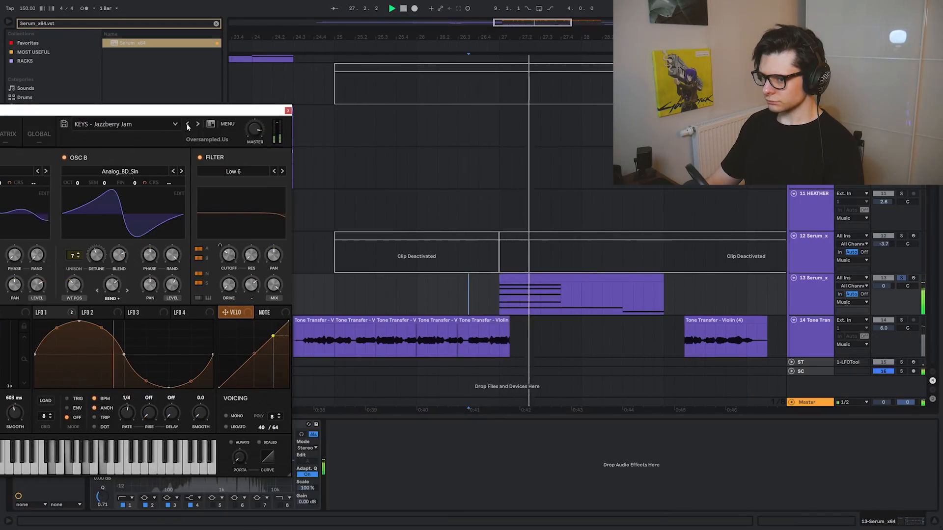
left_click(123, 124)
mouse_move(132, 158)
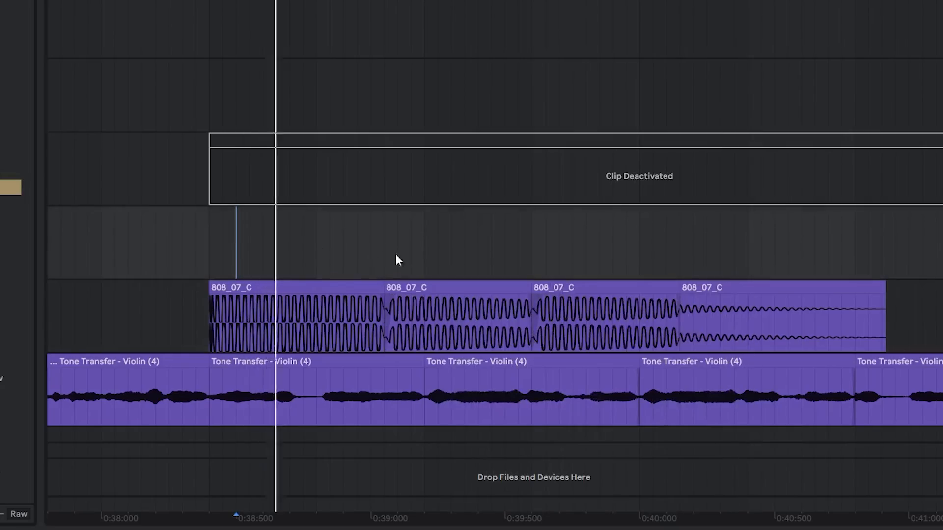
Step: Audition the snare one-shots in the Lucid Dreaming pack from Oversampled_LD_snare_03 onward
scroll(369, 257, "down", 2)
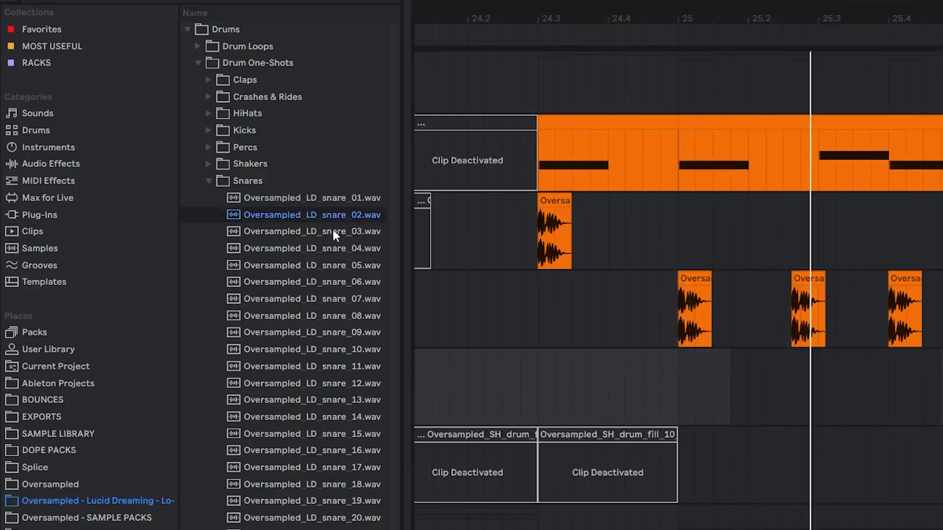
left_click(343, 231)
left_click(348, 247)
key("Down")
key("Down")
key("Down")
key("Down")
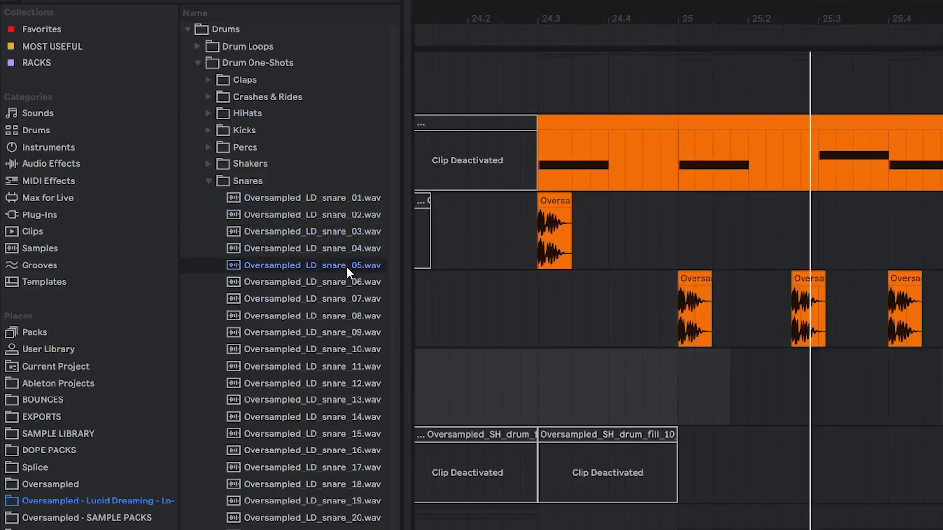
key("Up")
key("Down")
key("Down")
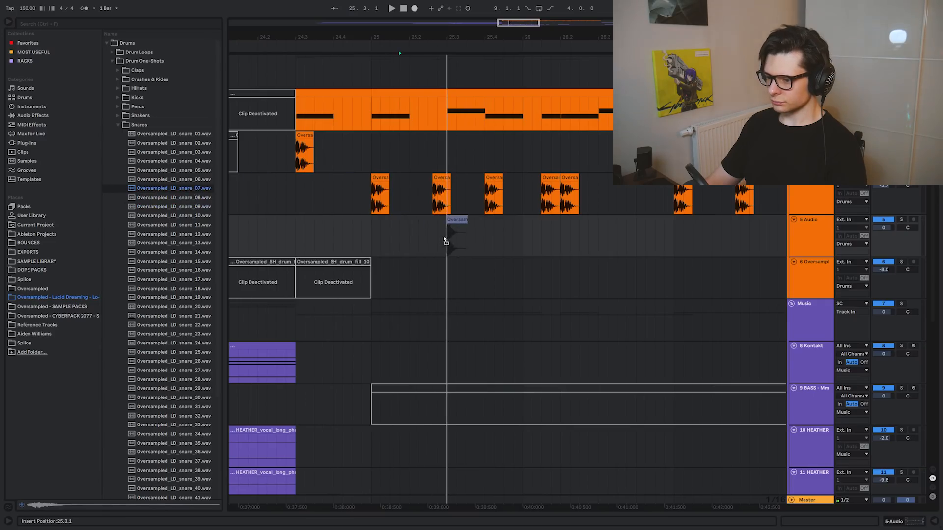
Step: Place Oversampled_LD_snare_07 at 25.3.1 on the empty drum audio track and play it with the beat
left_click_drag(444, 238, 445, 238)
left_click(429, 236)
key("space")
Step: Duplicate the one-bar snare section seven times so a snare hits in every bar from 25 through 32
left_click_drag(518, 236, 331, 237)
key("space")
scroll(331, 237, "down", 3)
key("ctrl+d")
key("ctrl+d")
key("ctrl+d")
key("ctrl+d")
key("ctrl+d")
key("ctrl+d")
key("ctrl+d")
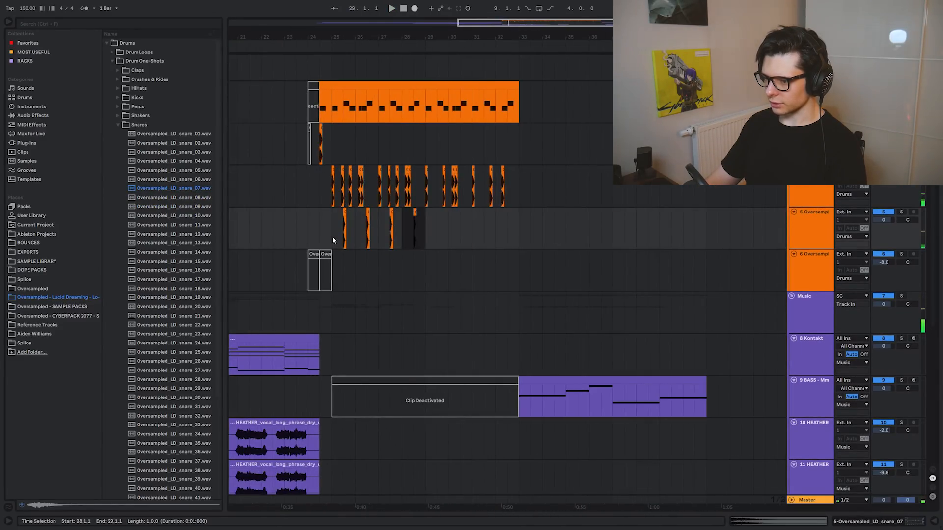
left_click(334, 236)
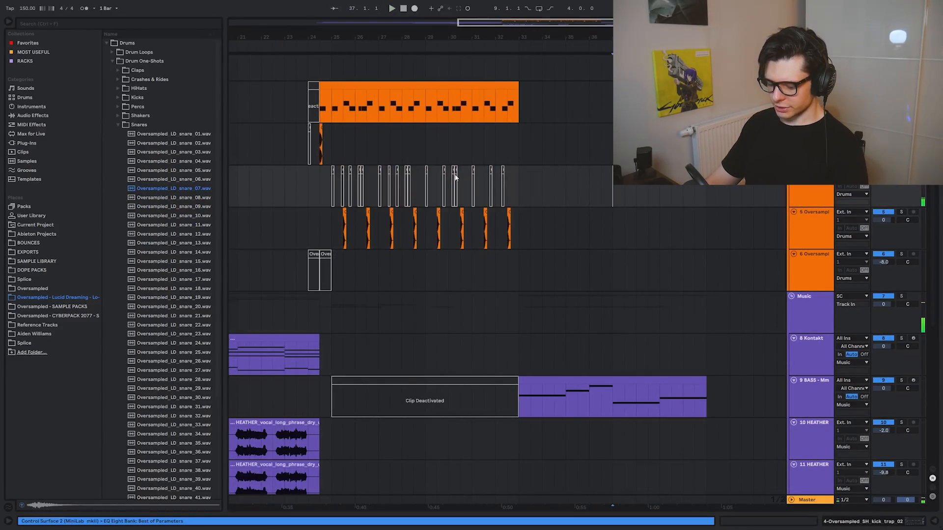
Step: Insert an audio track above the snares and place the full loop Oversampled_LD_drum_loop_02_80bpm at bar 25
key("ctrl+t")
left_click(112, 53)
left_click(118, 61)
left_click(143, 81)
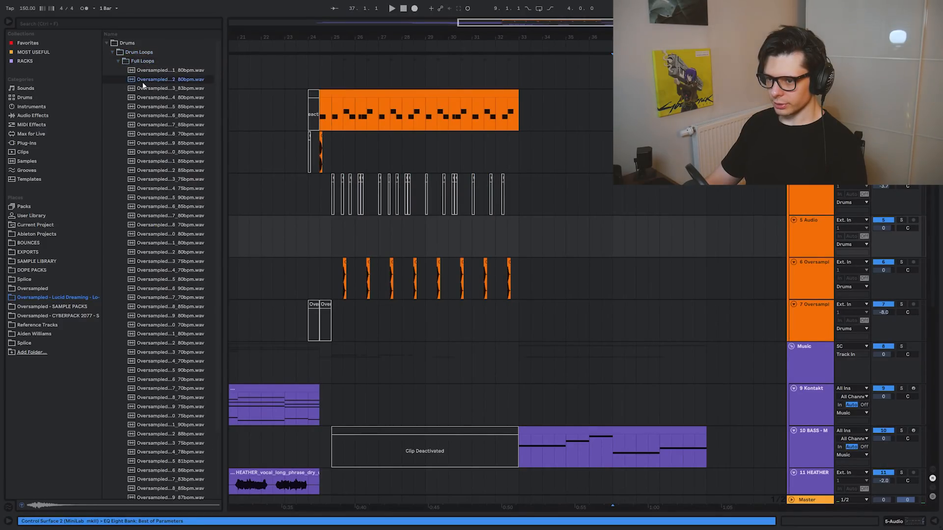
left_click_drag(199, 74, 330, 231)
Step: Play the arrangement from 24.3.1 to hear the full drum loop together with the snares
scroll(327, 230, "up", 5)
left_click(320, 229)
key("space")
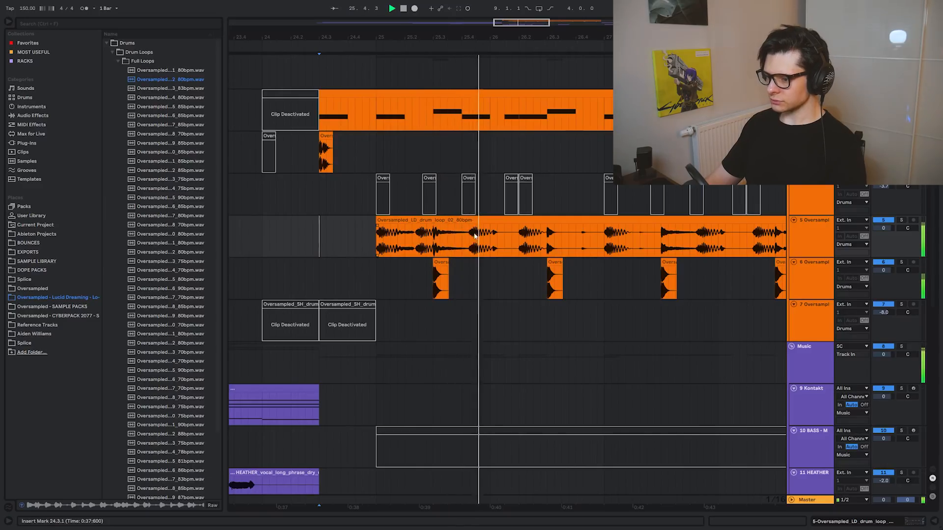
scroll(464, 270, "down", 3)
left_click_drag(516, 278, 428, 235)
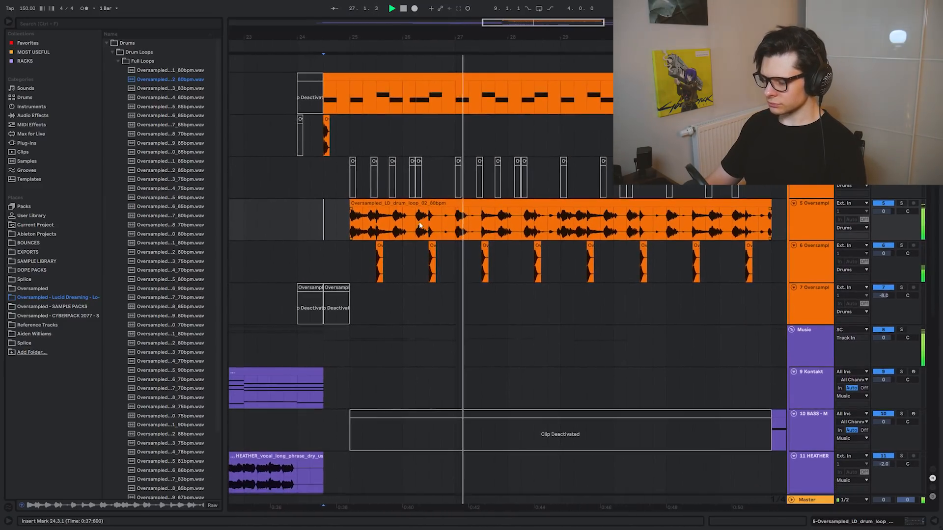
scroll(427, 231, "up", 3)
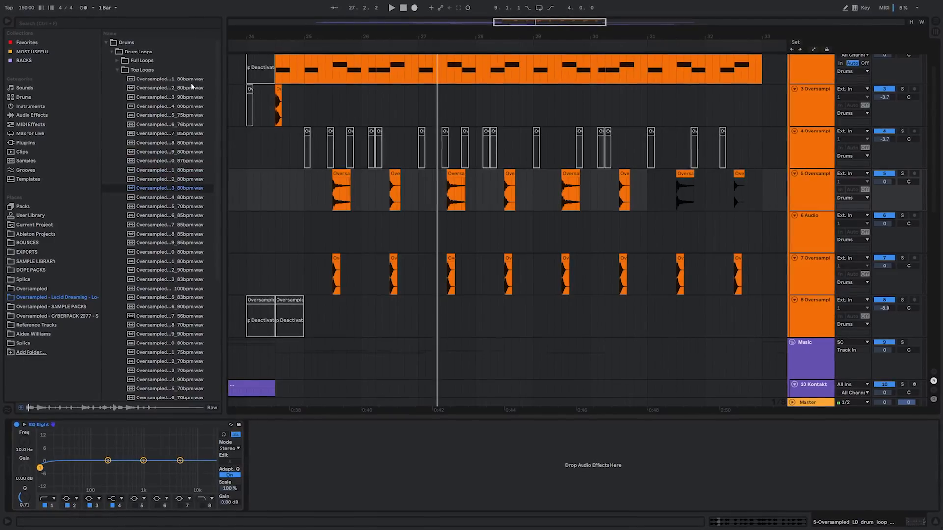
Step: Place Oversampled_LD_top_loop_13_80bpm at bar 25 on the empty drum track and delete its section alongside the first snare
left_click_drag(165, 187, 398, 241)
scroll(353, 226, "up", 5)
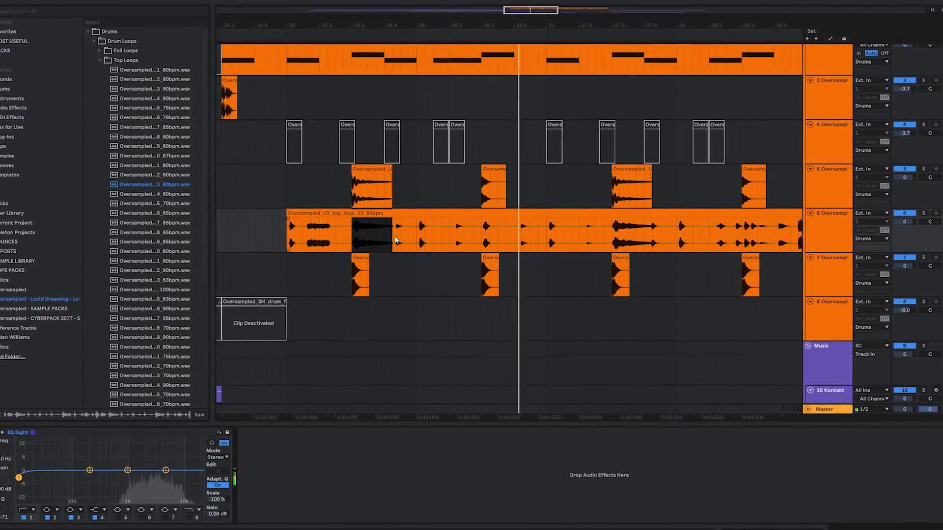
key("Delete")
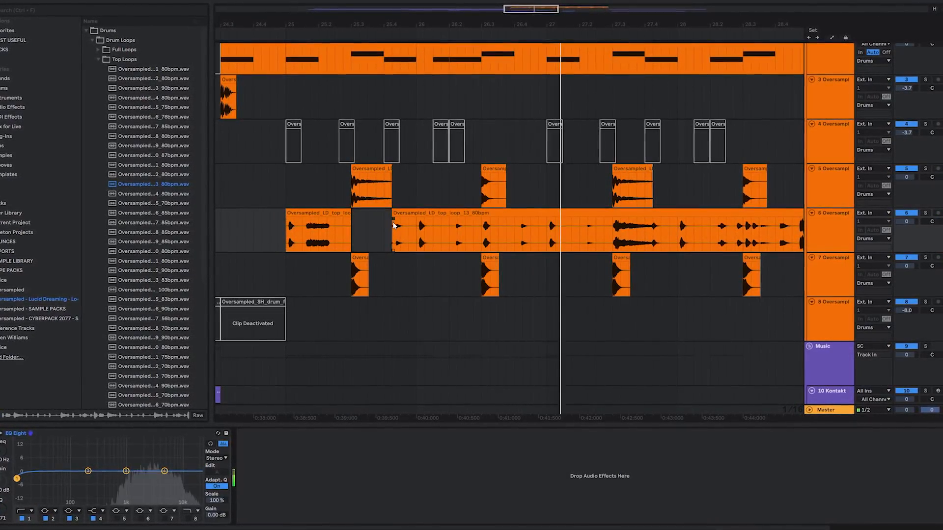
Step: Select both remaining parts of the top loop and change their warp setting
scroll(394, 221, "down", 3)
left_click(406, 214)
left_click(344, 215, "shift")
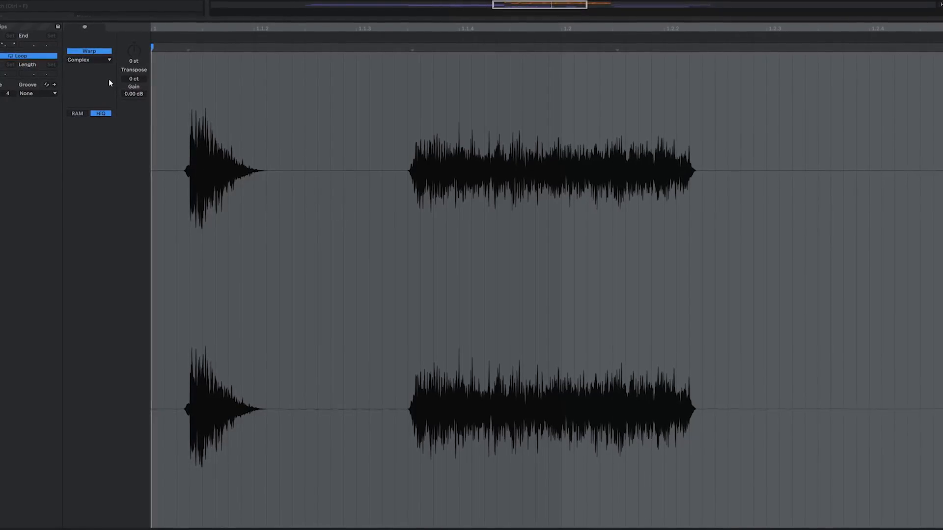
left_click(89, 53)
left_click(77, 78)
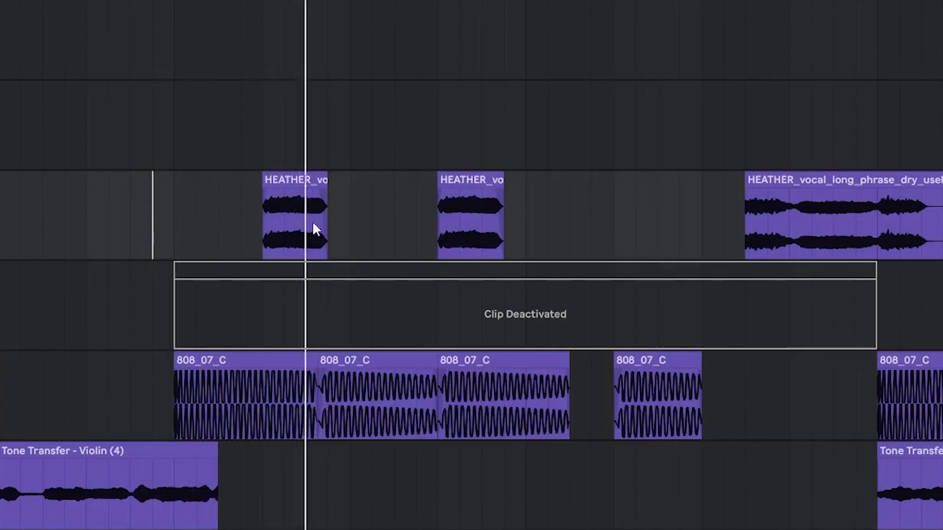
Step: Reposition the long HEATHER vocal clip after the two short chops, remove its silent start and split it at the next bar line
scroll(275, 221, "down", 3)
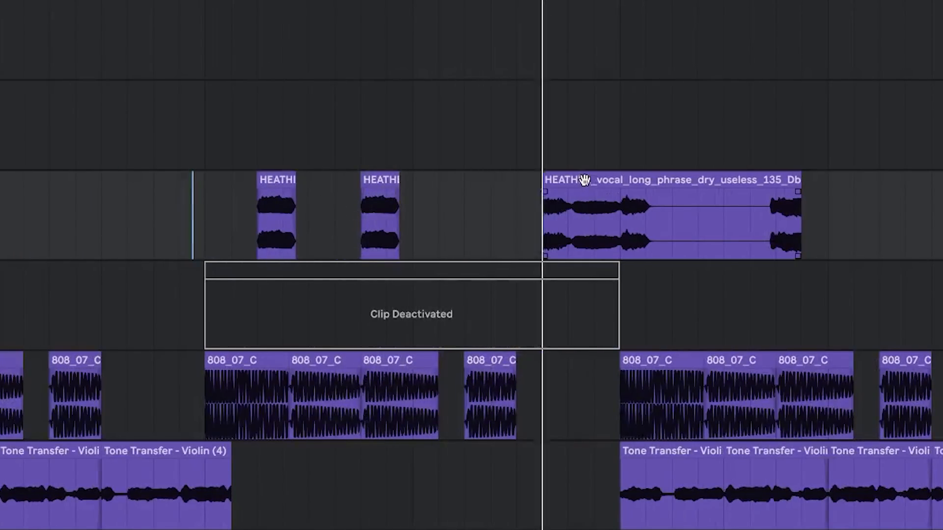
left_click(552, 181)
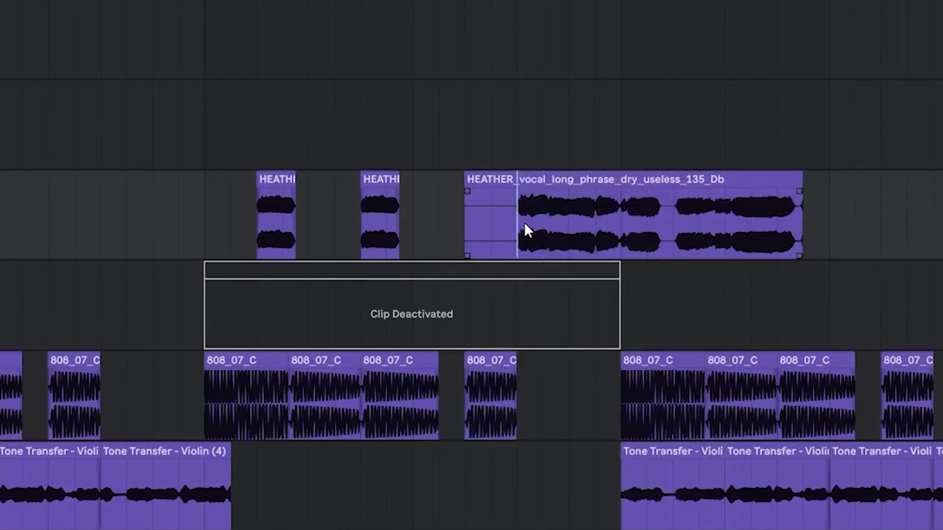
left_click(503, 183)
key("Delete")
left_click(626, 215)
key("ctrl+e")
left_click(801, 192)
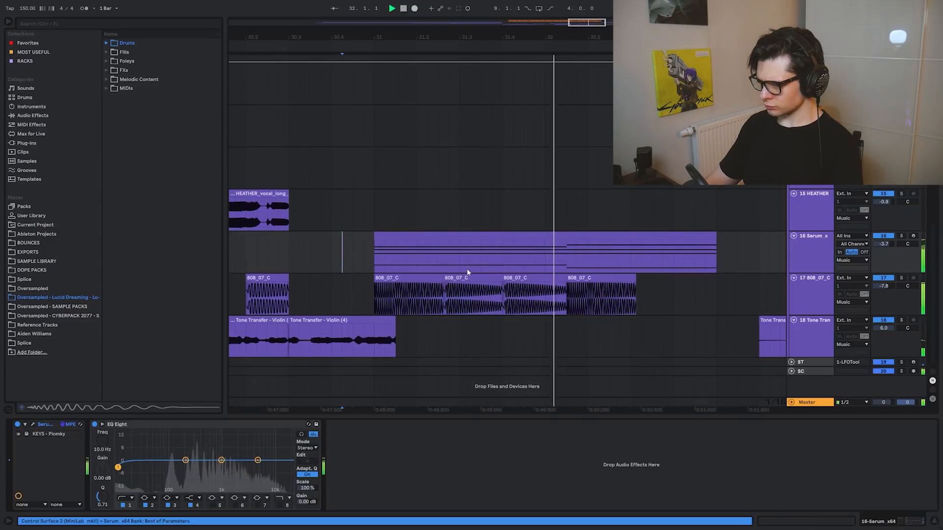
Step: Extend the last 808_07_C clip to 33.1.1, level with the end of the Serum chord clip
left_click(633, 293)
left_click_drag(640, 280, 716, 285)
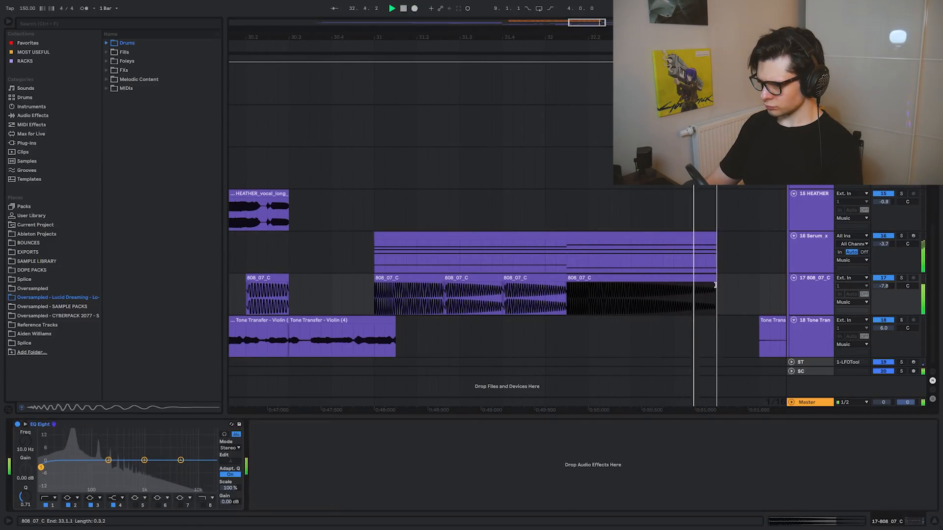
Step: Copy the second short HEATHER vocal chop to just before the long phrase, aligned with the single 808 hit
scroll(666, 287, "down", 5)
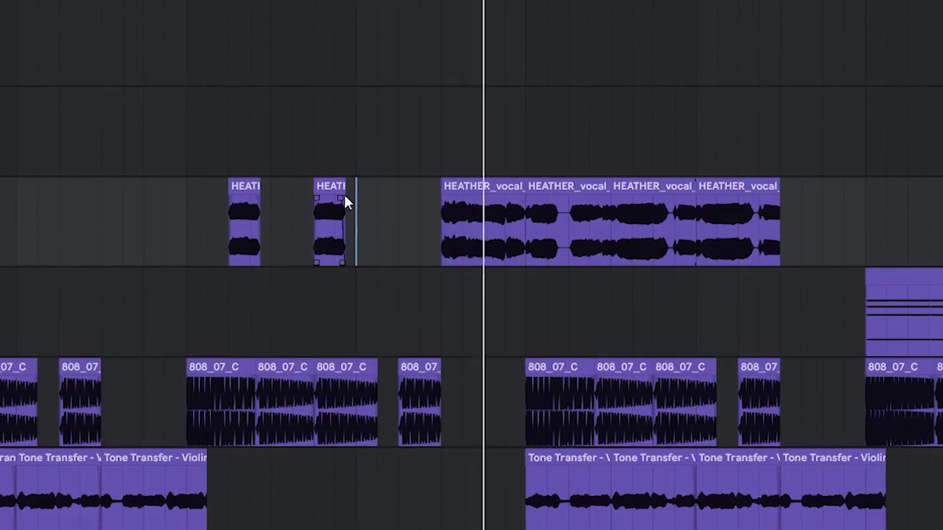
left_click_drag(328, 185, 440, 186, "ctrl")
scroll(404, 210, "up", 3)
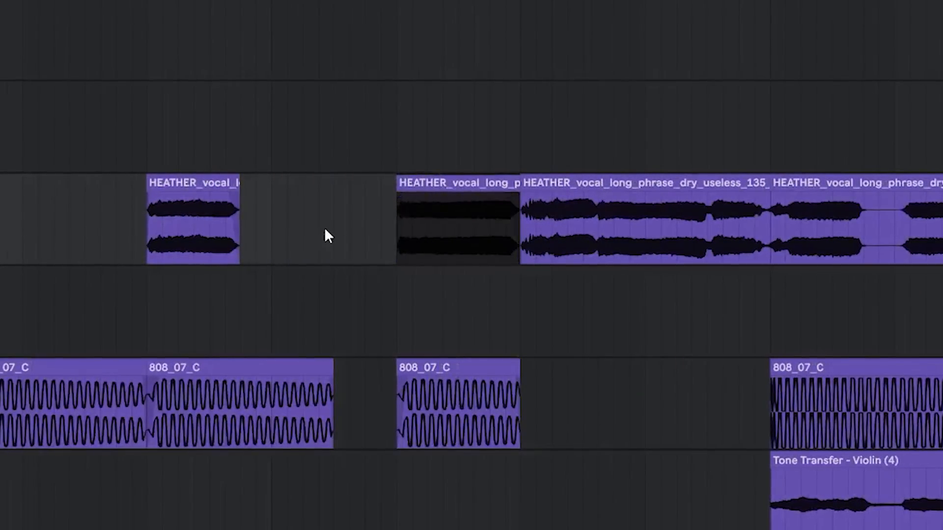
Step: Shift the audio inside the copied HEATHER vocal chop before the long phrase to a different part of the vocal and audition it
left_click(325, 232)
left_click(402, 251)
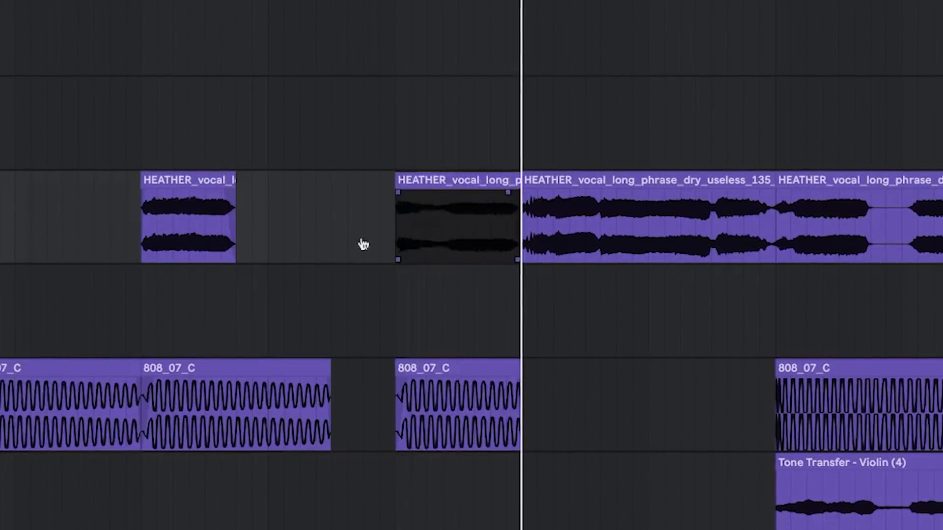
key("space")
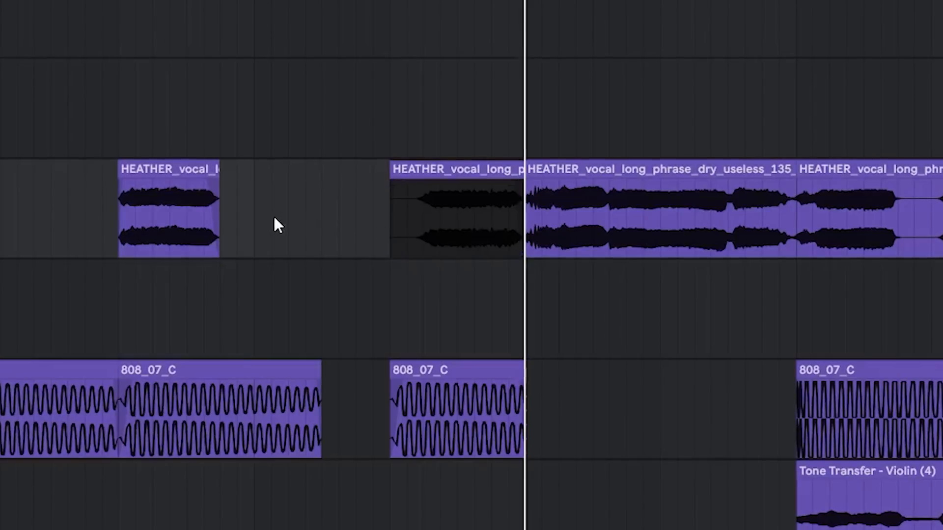
left_click(273, 214)
key("space")
scroll(446, 239, "down", 5)
key("space")
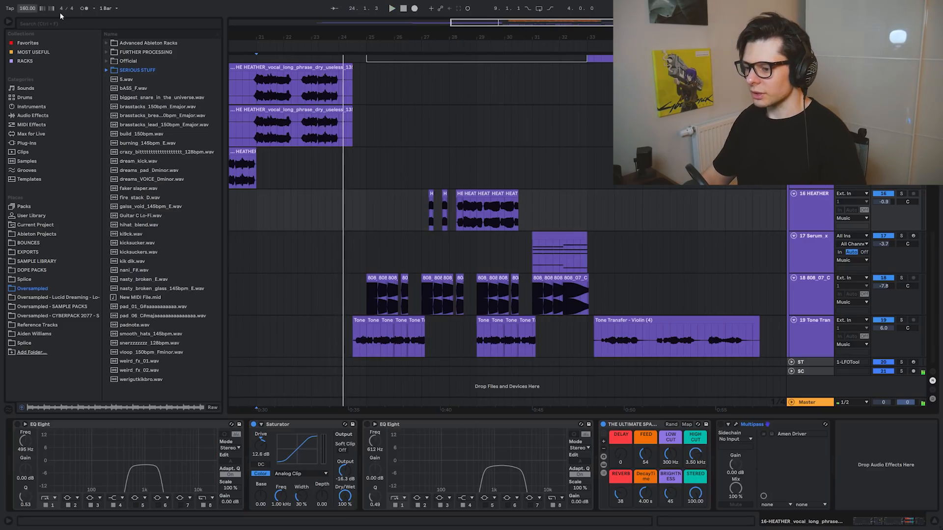
Step: Add a fouli_rim.wav sampler track with an eight-bar clip from bar 17 and fill it with a repeating rim rhythm on C3
left_click_drag(332, 196, 534, 202)
scroll(516, 204, "down", 4)
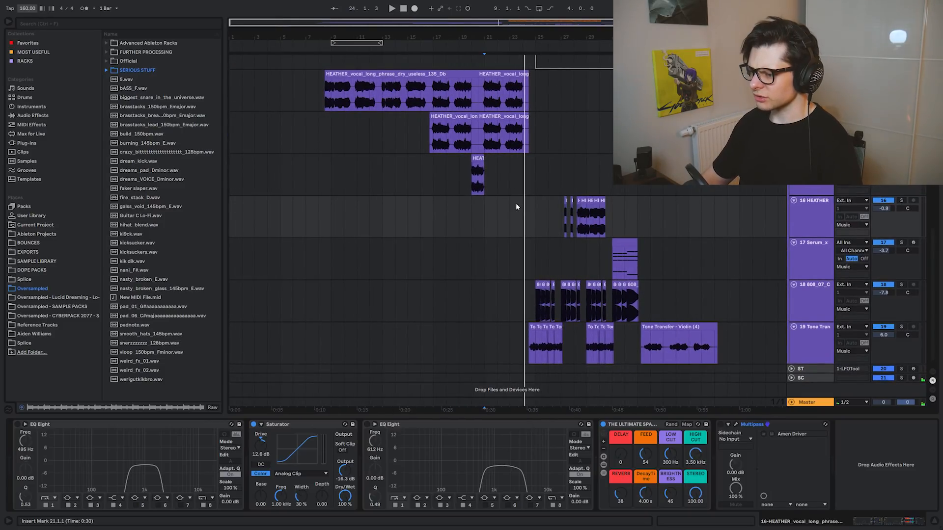
scroll(526, 198, "up", 3)
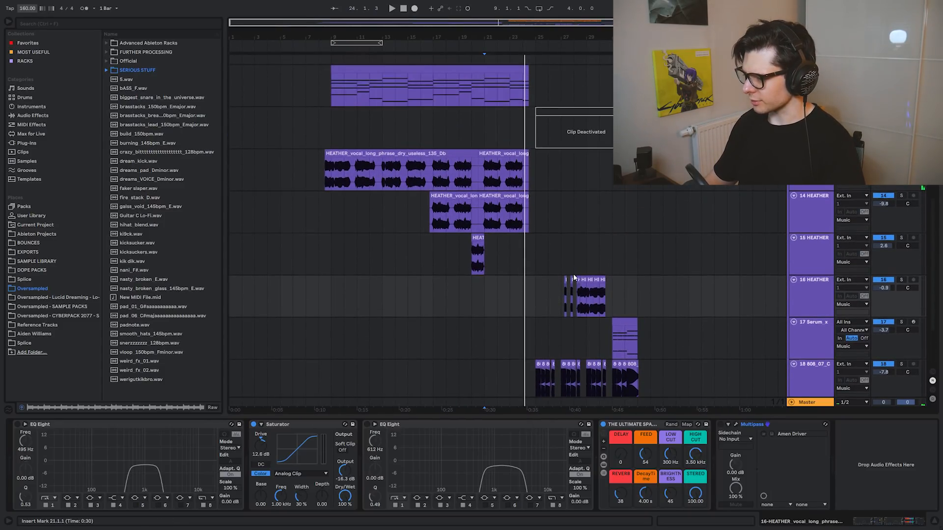
scroll(665, 311, "up", 6)
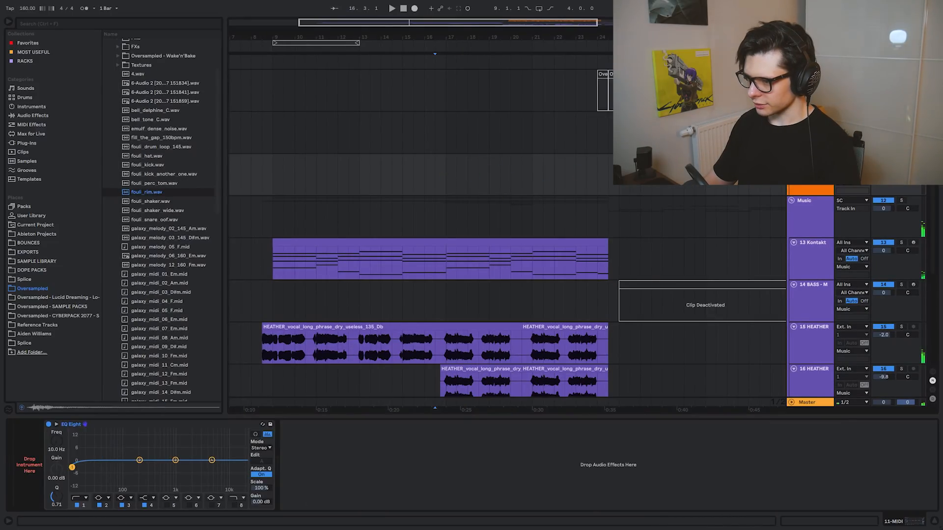
left_click(617, 184)
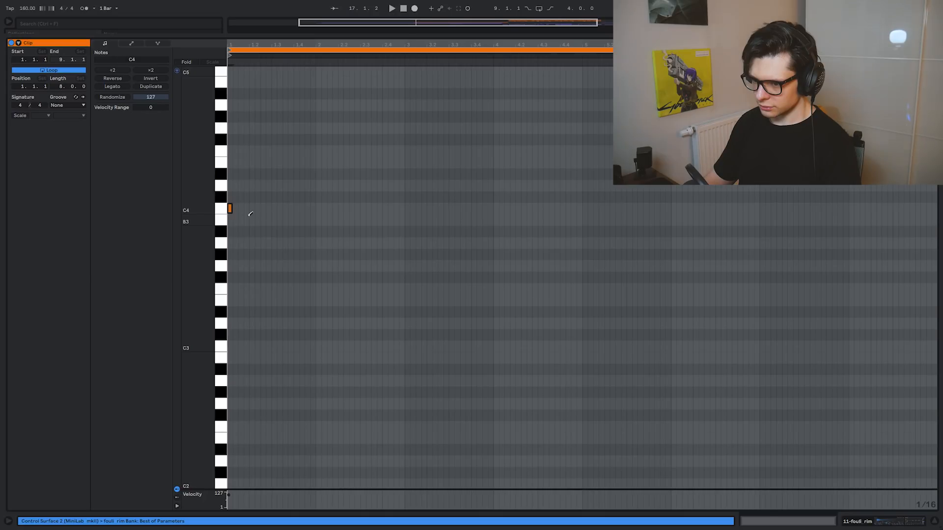
key("shift+Down")
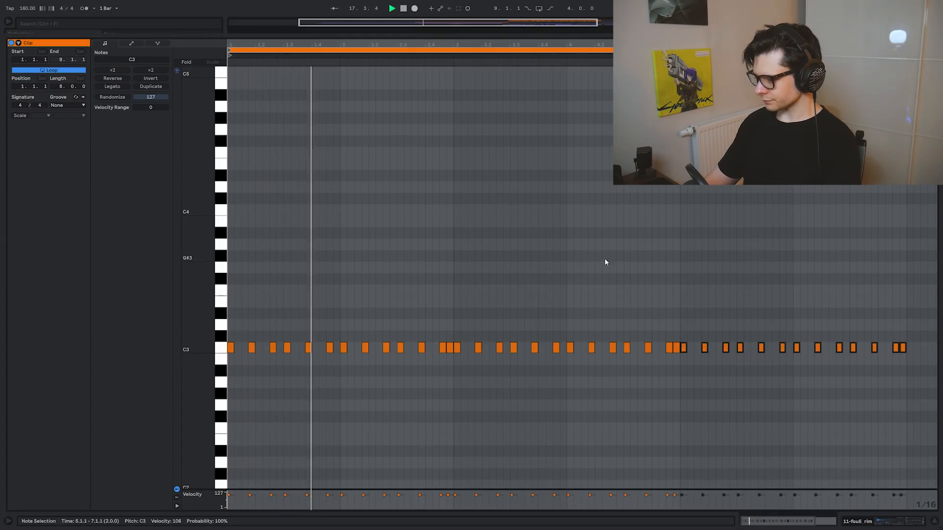
key("ctrl+d")
key("shift+Tab")
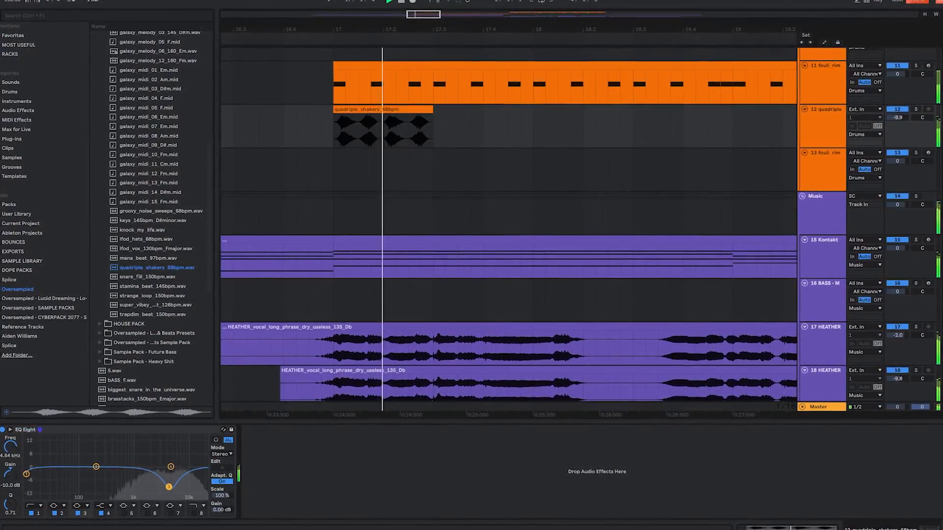
Step: Split the quadruple_shakers_68bpm clip at bar 17 into separate hits, fade out the second hit and repeat the pattern alongside the rim clip
key("space")
left_click(352, 128)
key("ctrl+e")
left_click(381, 122)
key("ctrl+e")
left_click_drag(378, 113, 360, 118)
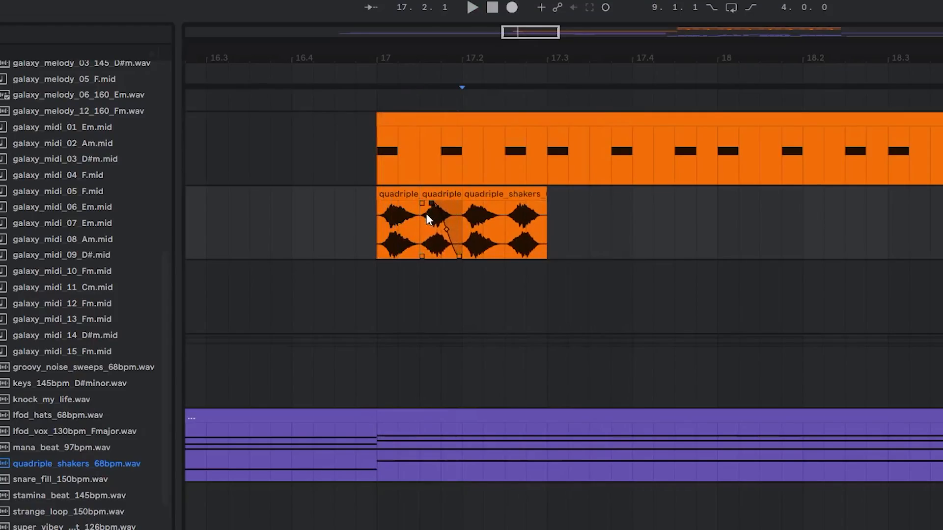
scroll(515, 251, "up", 1)
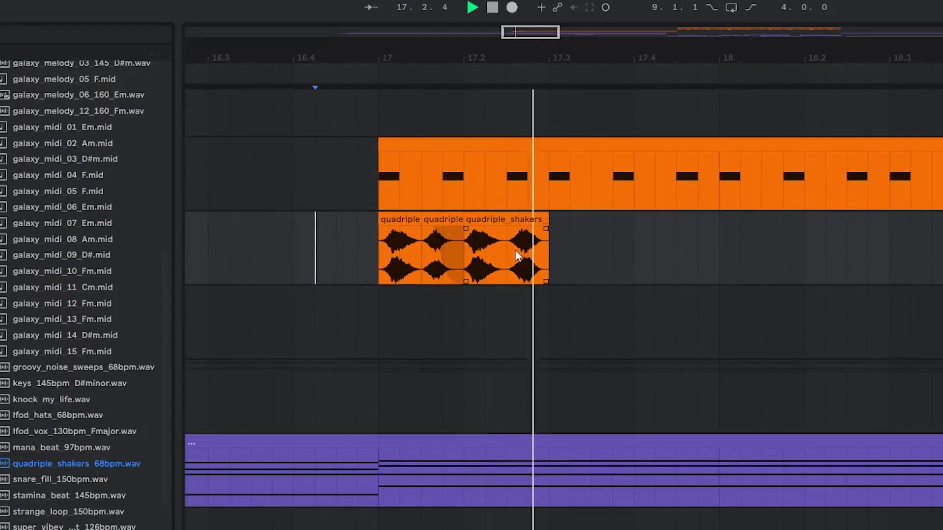
left_click(367, 254)
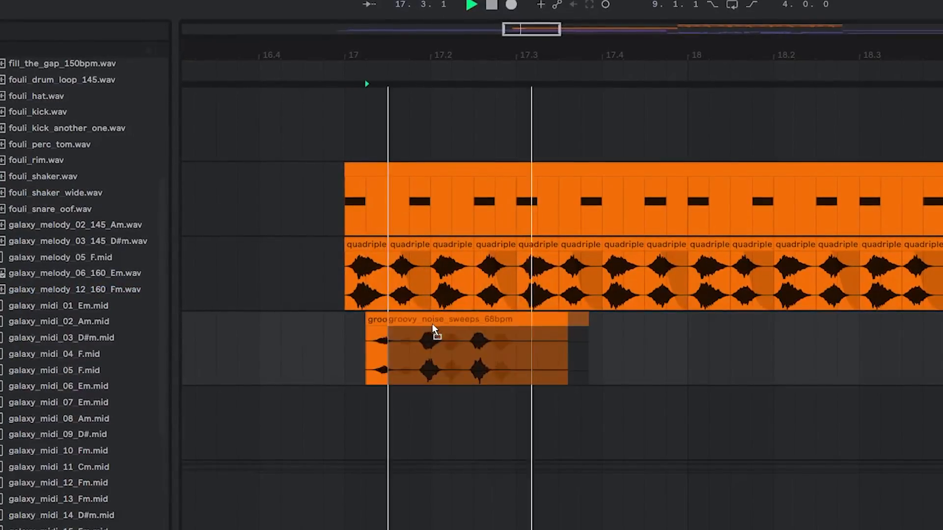
Step: Arrange groovy_noise_sweeps_68bpm into a short chopped phrase on its own track, repeated every two bars from 17.4.1
left_click_drag(418, 190, 496, 194)
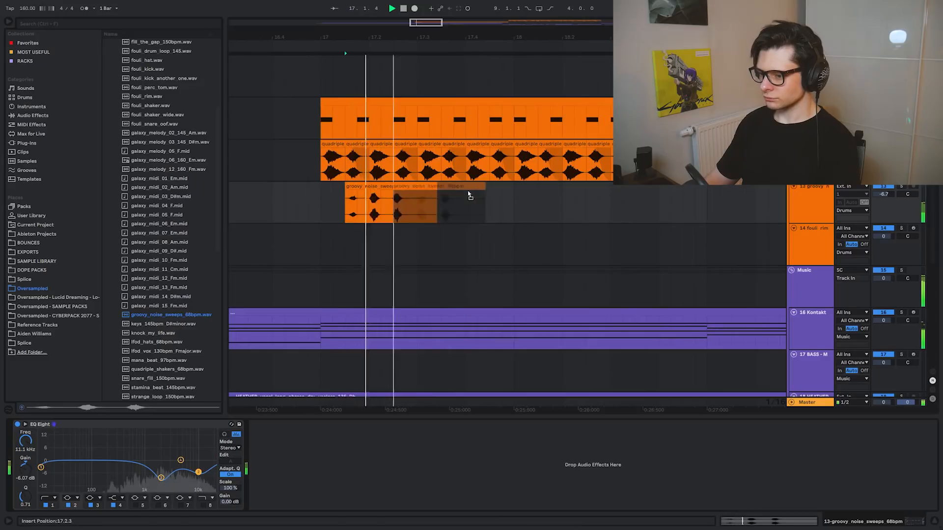
left_click(322, 199)
scroll(491, 213, "down", 3)
scroll(494, 203, "down", 2)
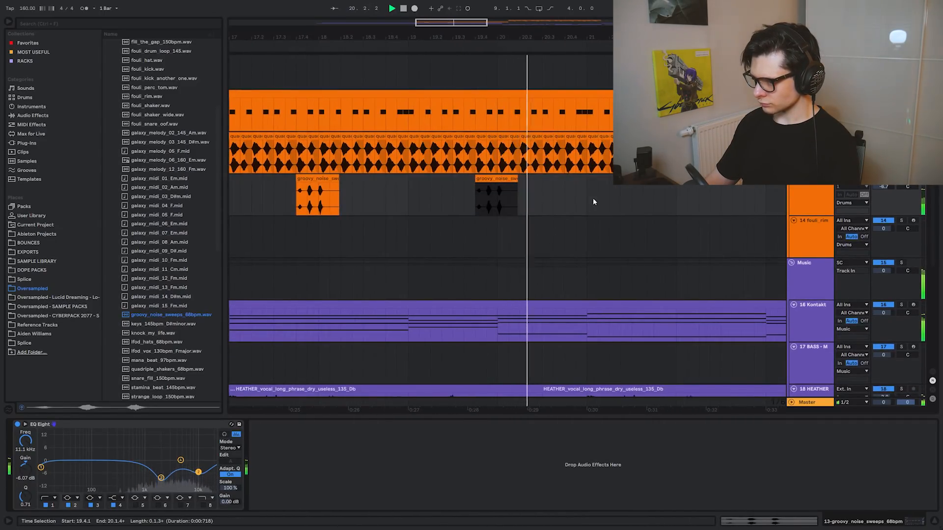
scroll(591, 198, "down", 2)
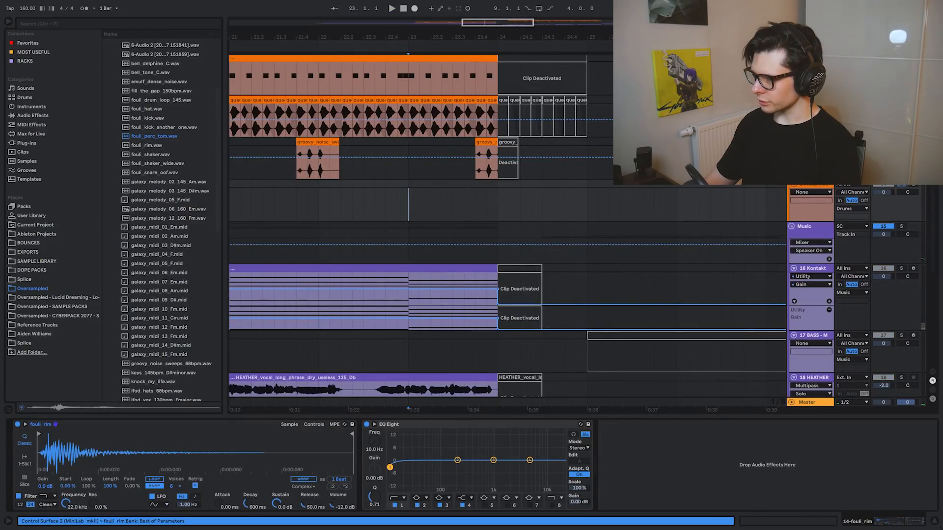
Step: Place OS_OA_SFX_Noise_Riser_2.wav from the favorites on a new drum track, ending at 24.3.1, and play the transition
key("a")
left_click(28, 43)
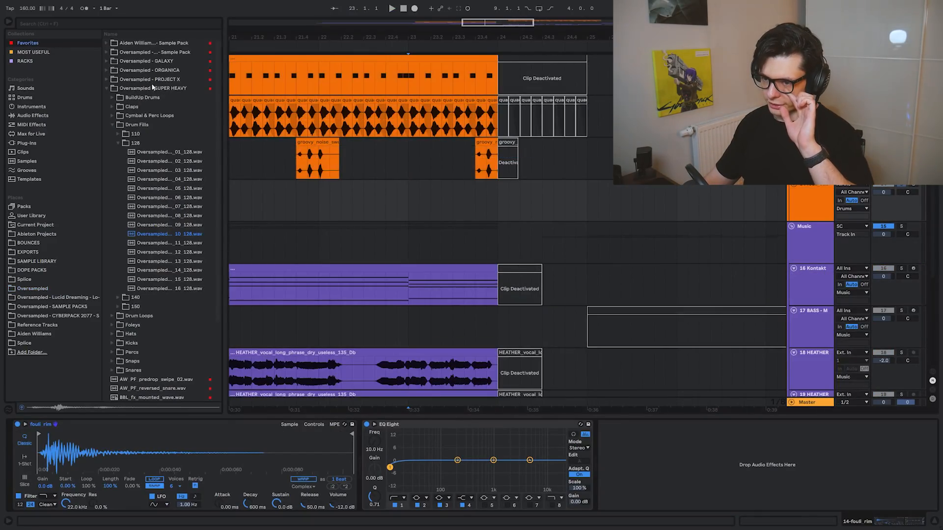
left_click(106, 87)
key("space")
mouse_move(157, 170)
left_mouse_down()
mouse_move(601, 231)
mouse_move(464, 241)
mouse_move(576, 176)
left_mouse_up()
left_click(449, 206)
key("space")
key("space")
scroll(598, 205, "up", 3)
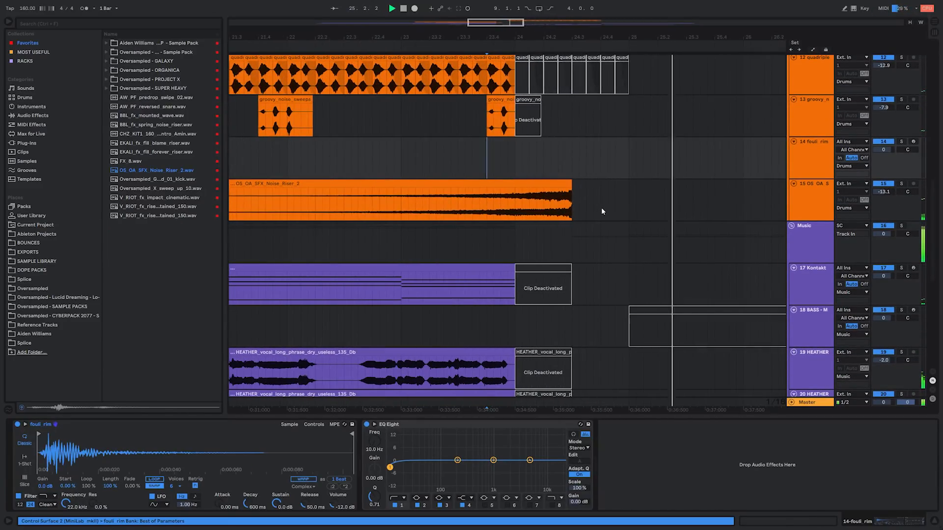
Step: Duplicate the effected vocal track 21 HEATHER and clear the clip from the duplicate
scroll(621, 177, "down", 6)
scroll(629, 227, "up", 2)
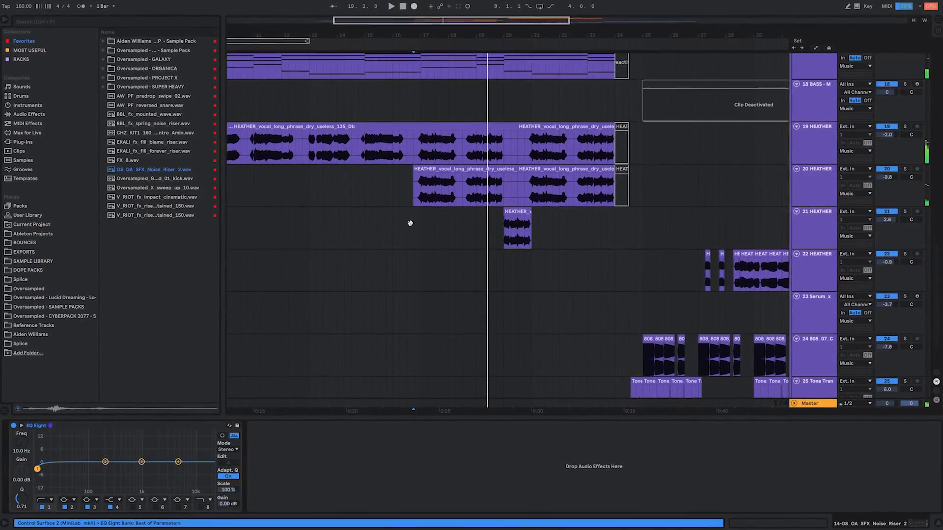
left_click_drag(410, 223, 619, 229)
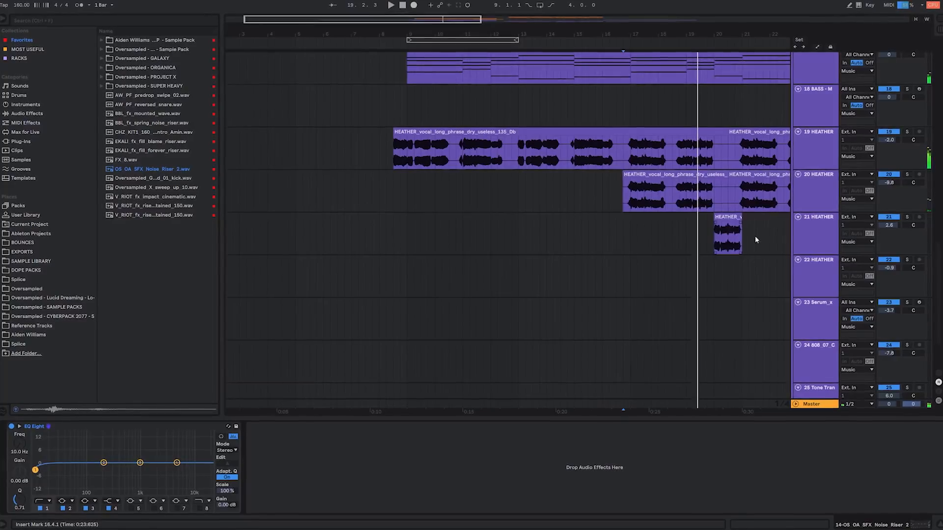
left_click(807, 223)
left_click(726, 269)
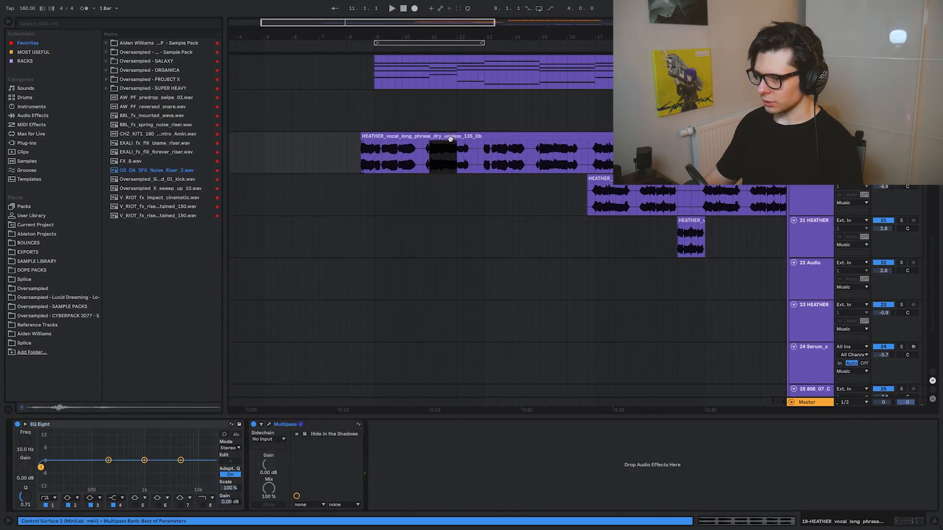
Step: Copy a one-bar piece of the main HEATHER vocal onto the new track at 10.4.1
left_click_drag(446, 267, 433, 268)
scroll(432, 269, "up", 3)
left_click_drag(546, 272, 526, 266)
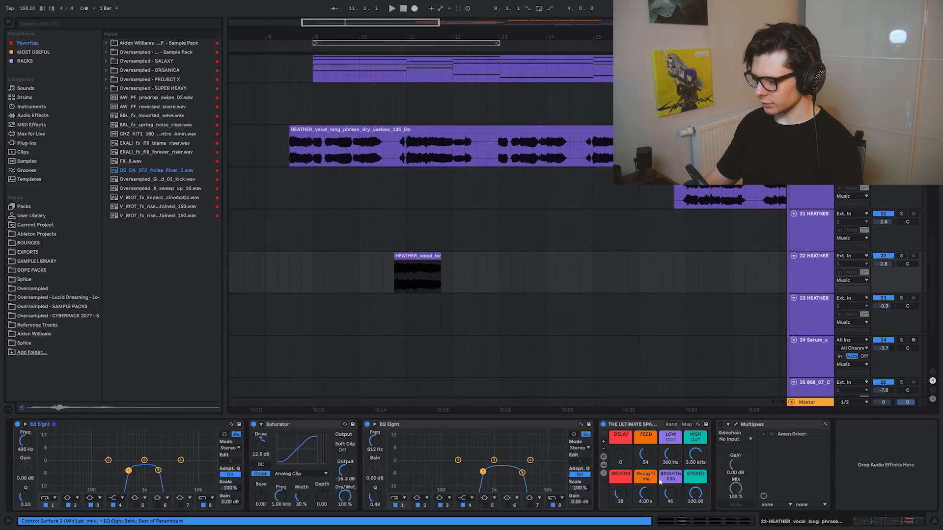
Step: Set the track's space rack to reverb 55 and decay 7.95 s, bypass it, and load the favorite Multipass preset 51 Seconds To Caspian
left_click_drag(621, 497, 622, 500)
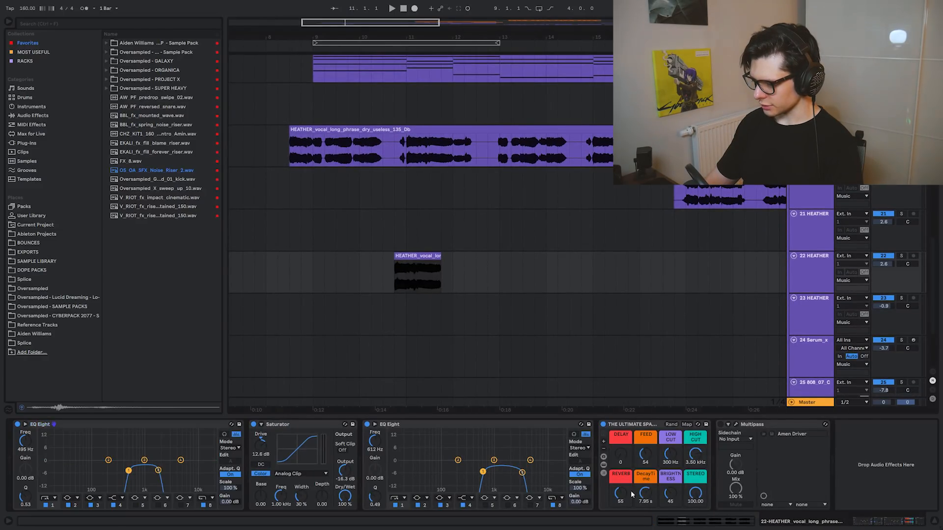
left_click(735, 425)
left_click(88, 57)
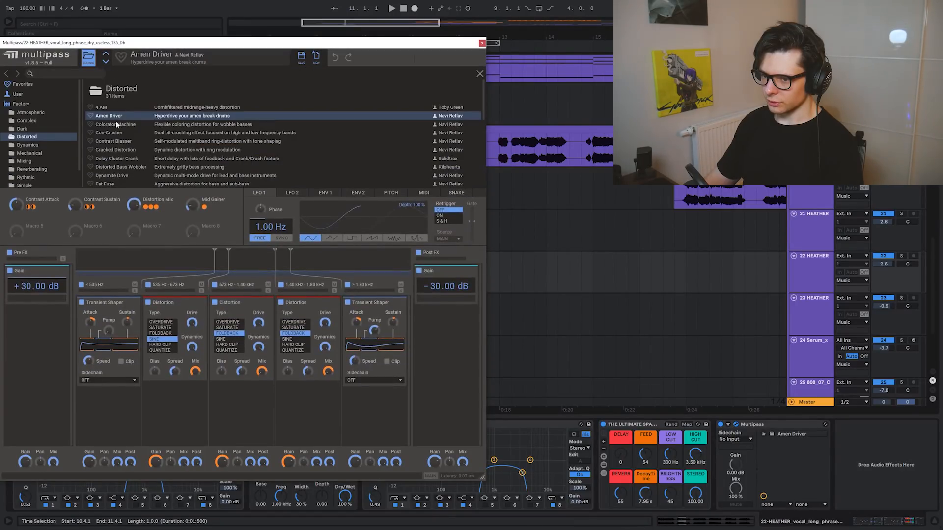
left_click(23, 84)
double_click(135, 110)
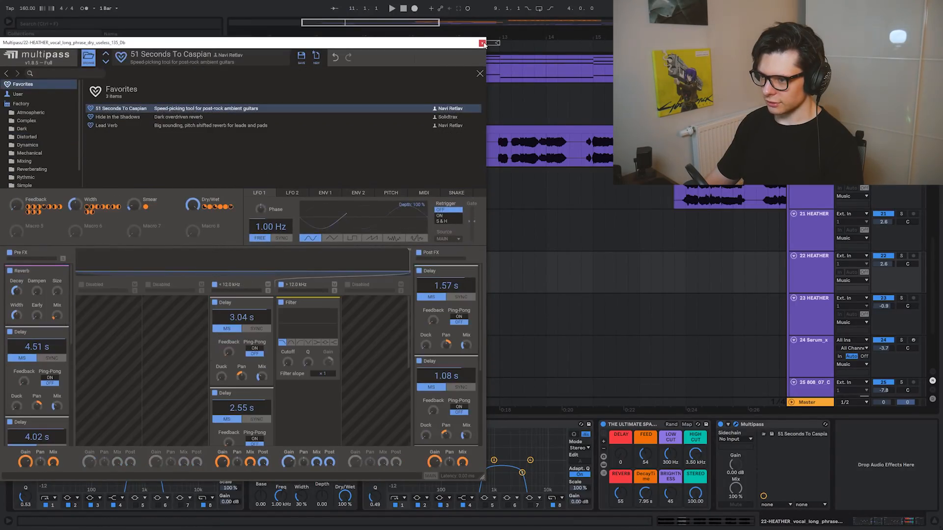
left_click(648, 425)
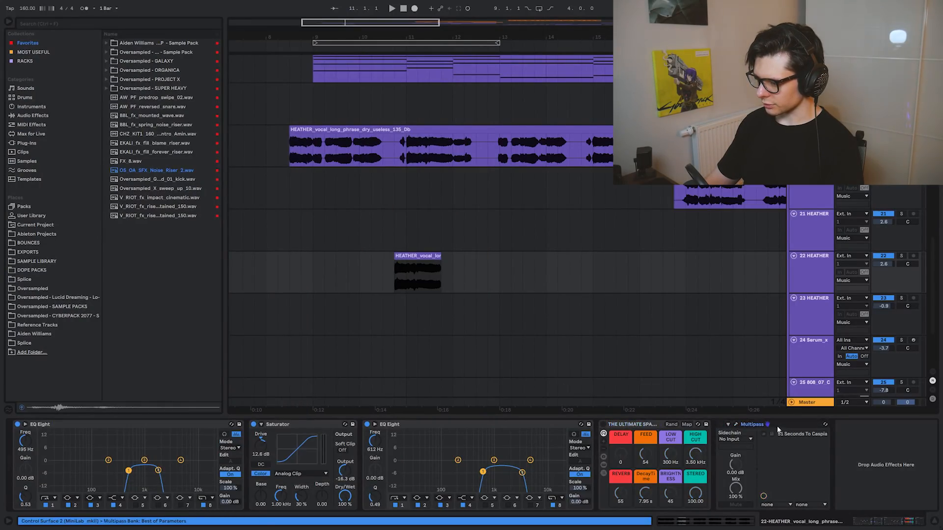
key("space")
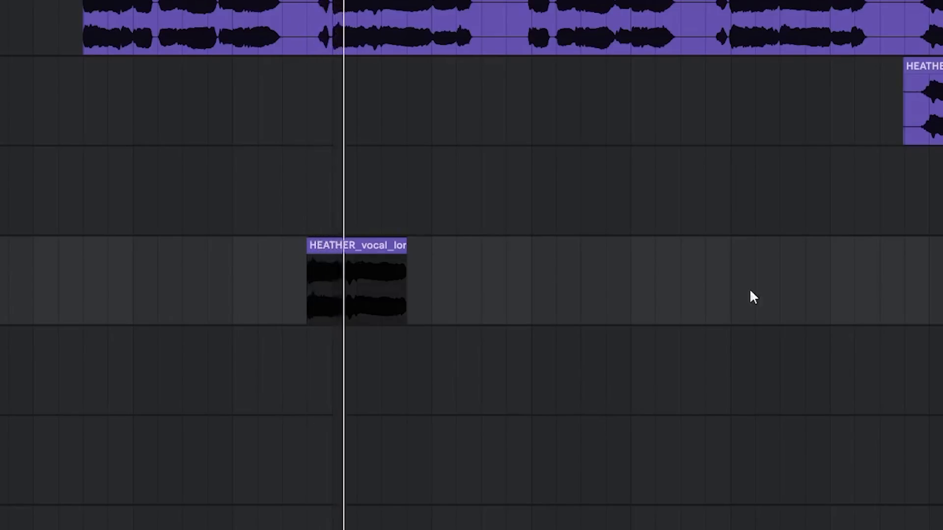
Step: Reposition the copied vocal piece to 10.1.1 and trim it to two beats, auditioning the cut
left_click_drag(407, 255, 258, 252)
key("space")
key("space")
key("space")
scroll(259, 253, "up", 5)
key("space")
key("space")
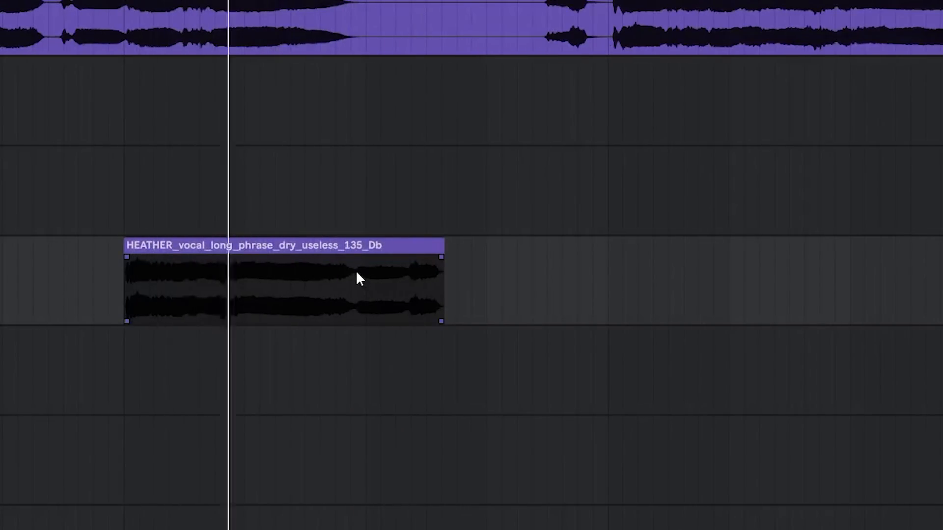
left_click_drag(416, 256, 421, 256)
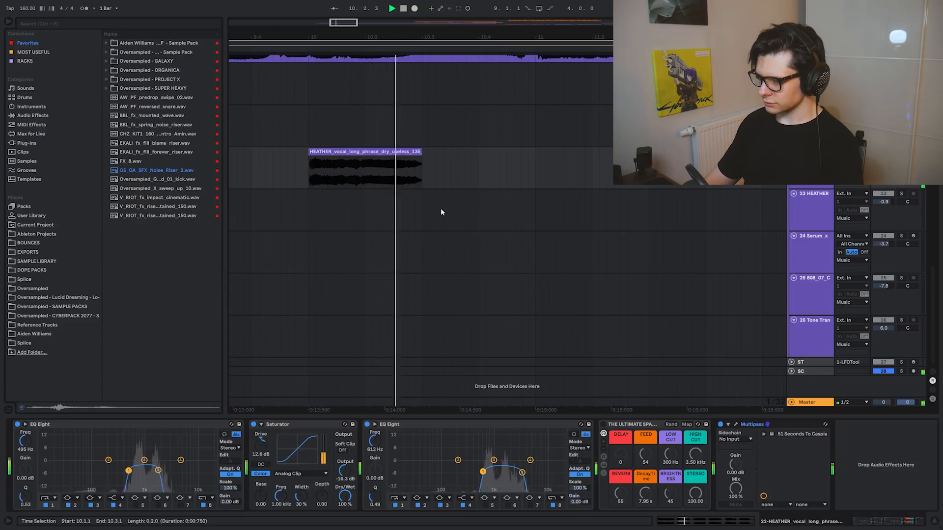
Step: Unsolo the new vocal track and play the trimmed piece with the other tracks from bar 9
left_click_drag(451, 227, 452, 282)
scroll(452, 275, "down", 3)
key("s")
left_click(356, 240)
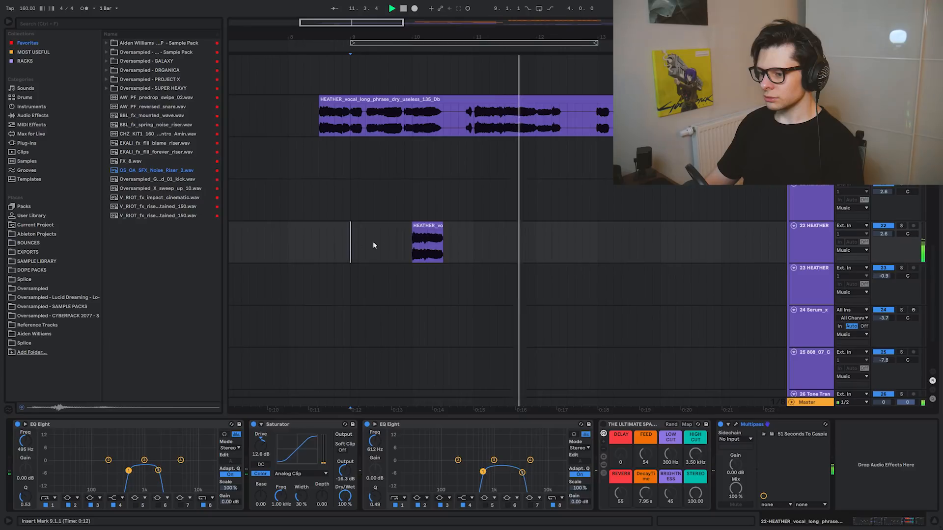
key("space")
Step: Try the copied HEATHER vocal piece around bar 9, audition it and delete it from the new track
left_click(432, 225)
left_click_drag(426, 224, 351, 203)
left_click(331, 185)
key("space")
left_click_drag(408, 181, 413, 195)
key("space")
left_click_drag(371, 217, 391, 220)
key("s")
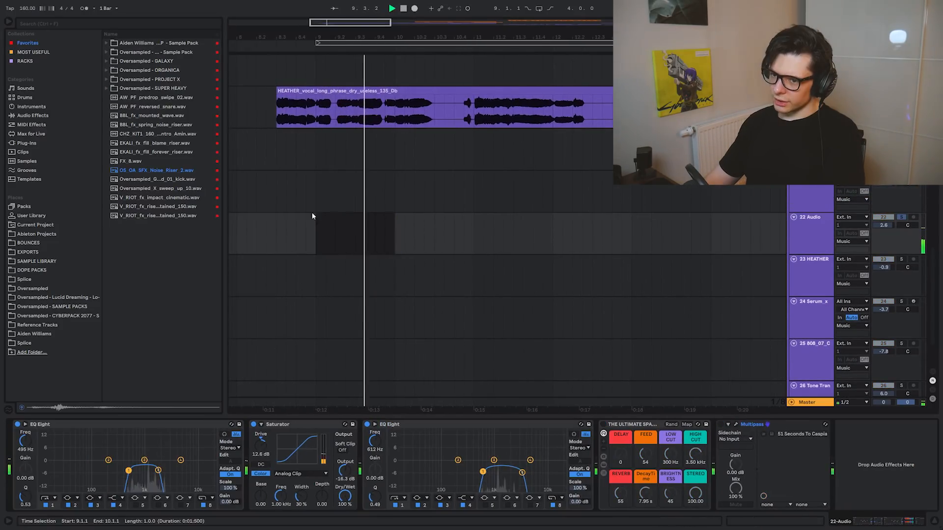
Step: Search the sample library for "vocal" and place the KRYSTAYOUNGS bad_Cmaj.wav sample on the empty vocal track at 9.1.1
key("ctrl+f")
type("vocal")
scroll(172, 197, "down", 3)
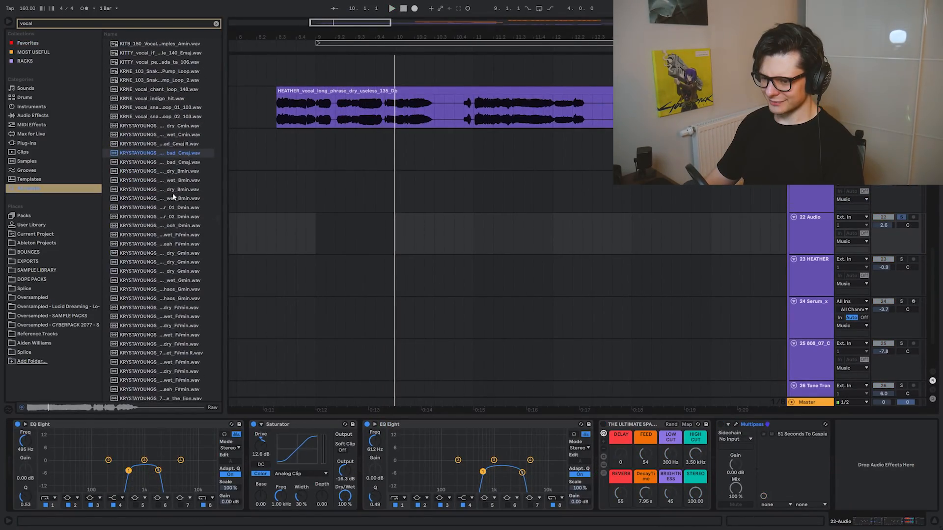
left_click_drag(169, 154, 246, 233)
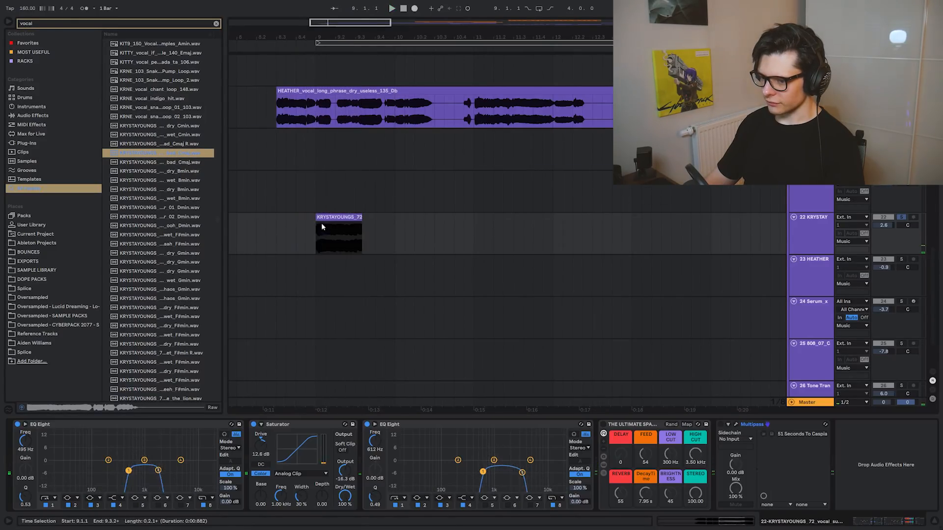
Step: Trim the KRYSTAYOUNGS vocal clip to two beats, audition it, and place a copy using another part of the sample at 11.1.1
key("space")
scroll(325, 224, "up", 5)
double_click(359, 227)
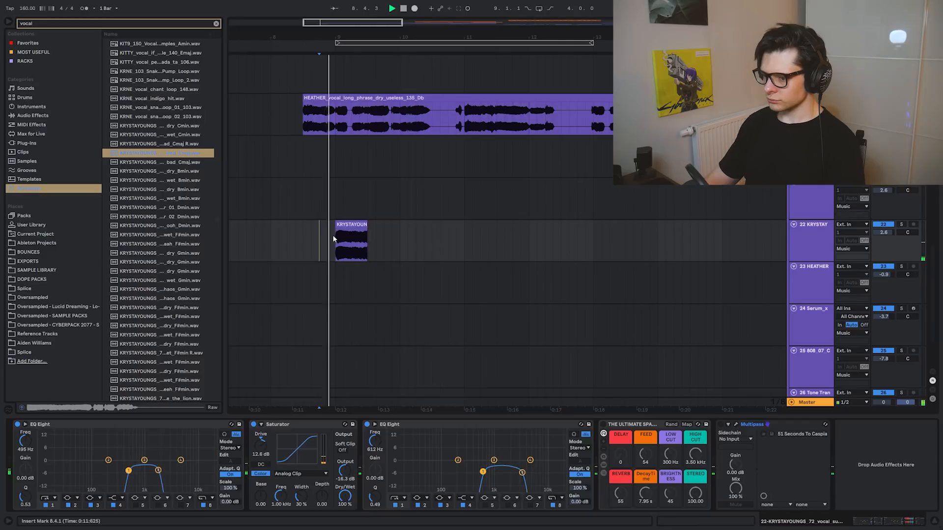
left_click(335, 239)
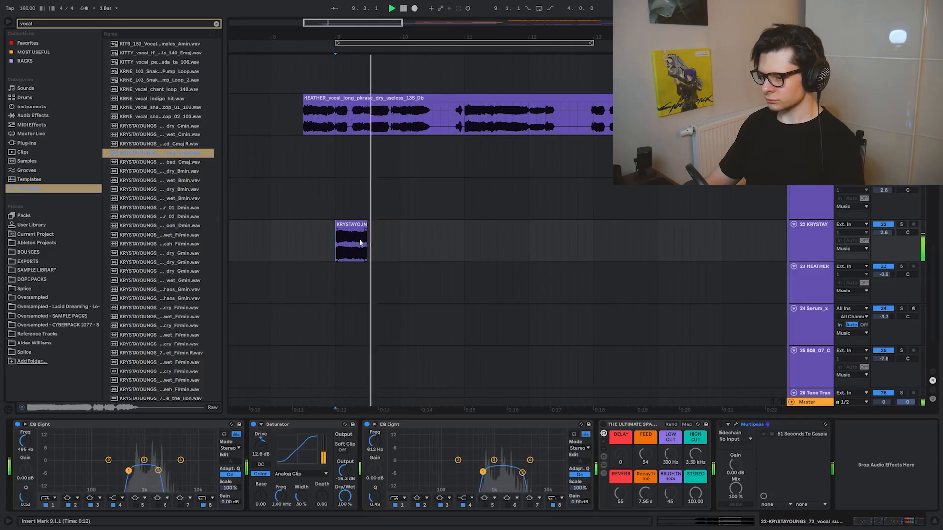
left_click(363, 226)
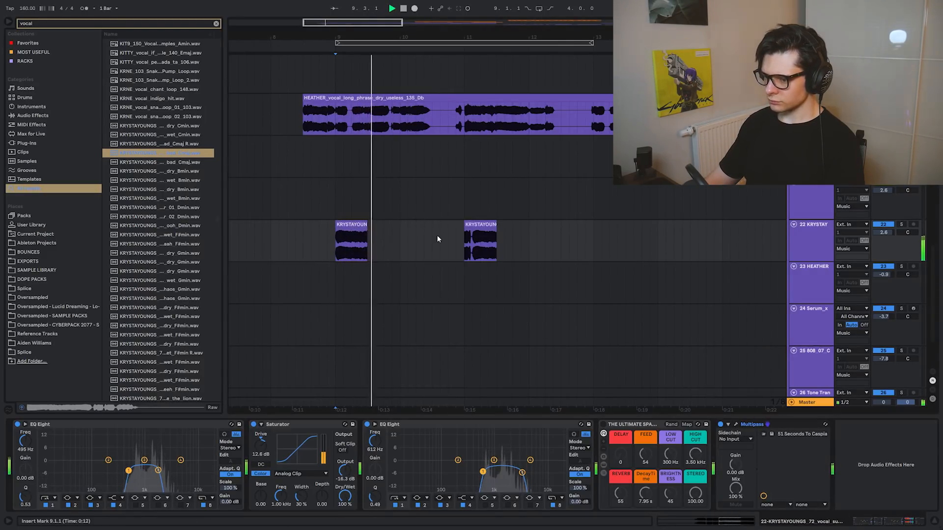
Step: Replace the chop at 11.1.1 with a copy of the first KRYSTAYOUNGS chop at 13.1.1 and play it
left_click(485, 233)
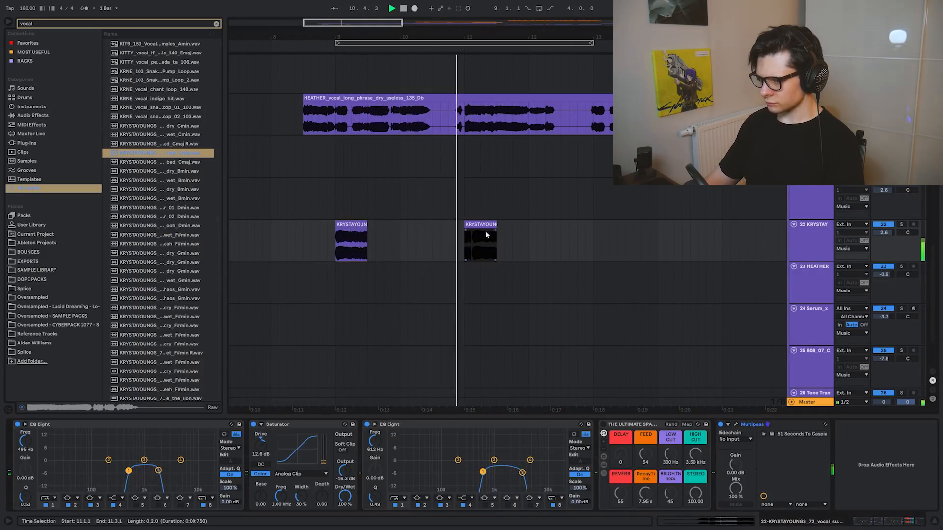
scroll(461, 238, "right", 3)
key("Delete")
left_click_drag(283, 223, 538, 237)
scroll(537, 237, "down", 4)
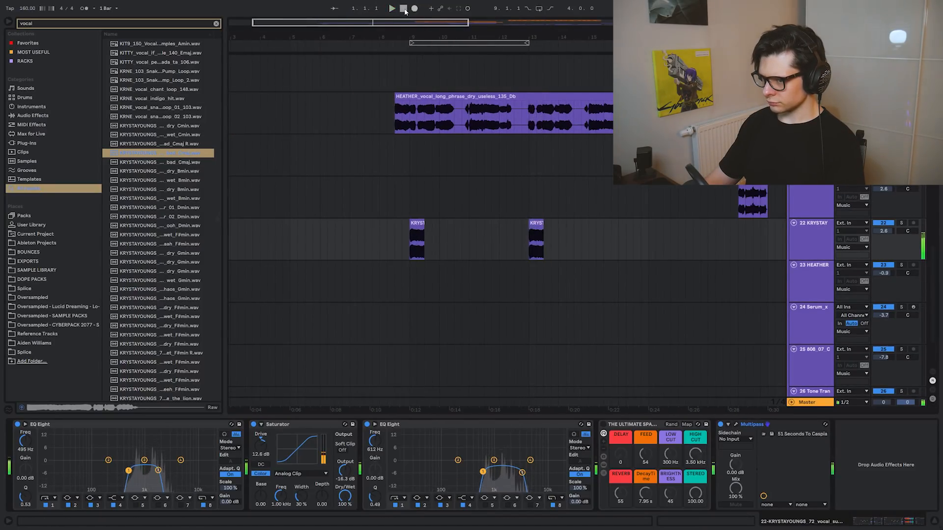
key("space")
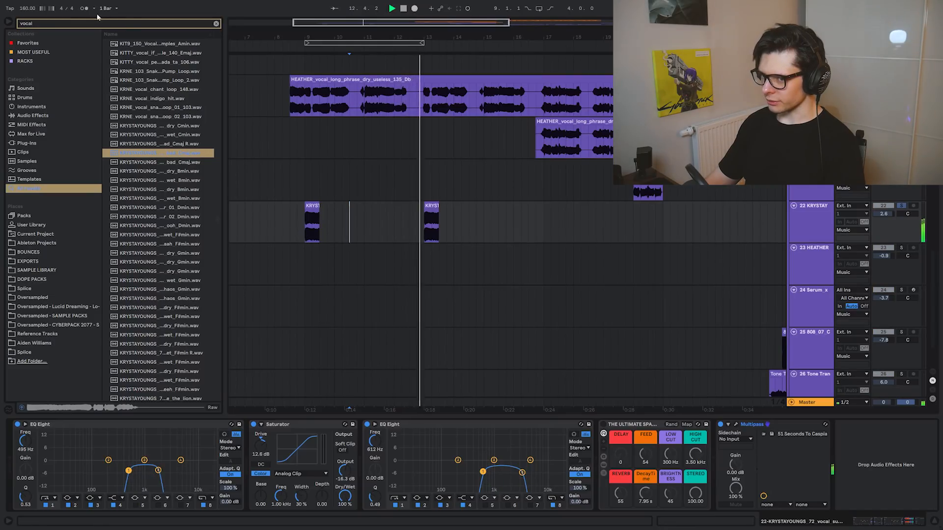
Step: Audition more KRYSTAYOUNGS samples and place the KRYSTAYOUNGS_76 vocal adlib just before bar 15 on the same track, playing it in context
left_click(156, 200)
scroll(348, 218, "up", 5)
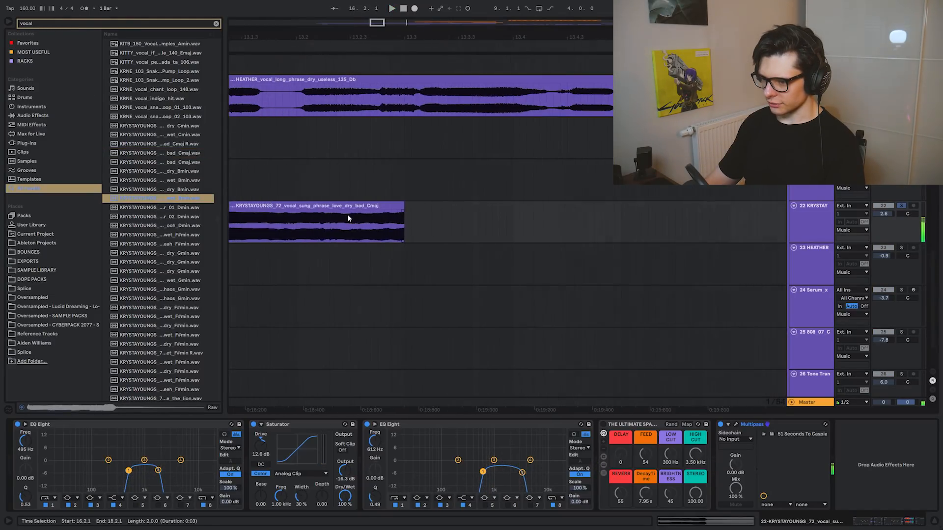
scroll(403, 219, "down", 5)
left_click_drag(683, 208, 452, 225)
key("space")
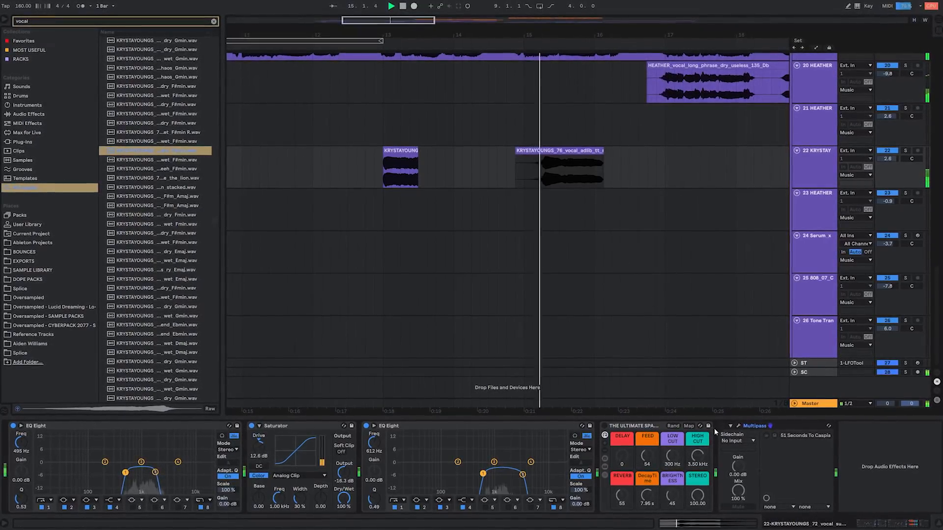
Step: Transpose the adlib clip to 8 st, audition it, and duplicate the KRYSTAYOUNGS chops into bars 17 to 25
left_click(726, 426)
scroll(432, 189, "down", 5)
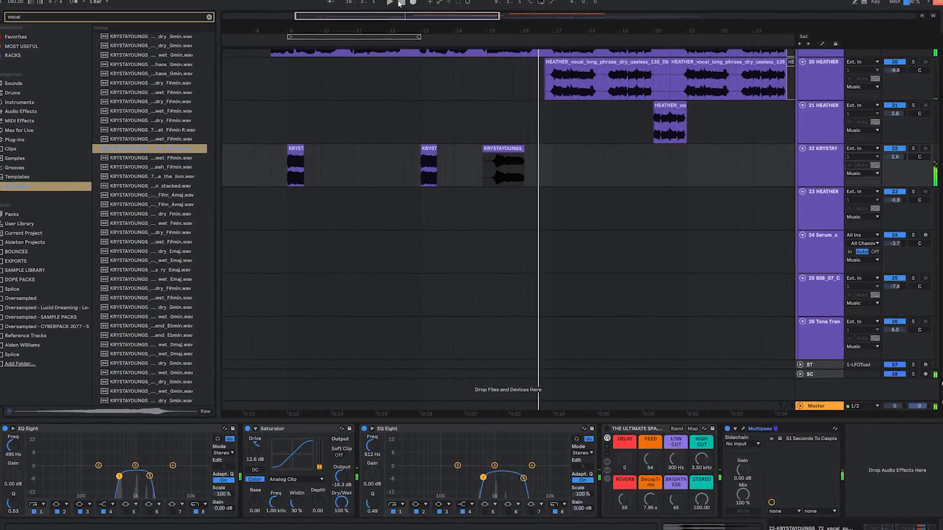
double_click(402, 5)
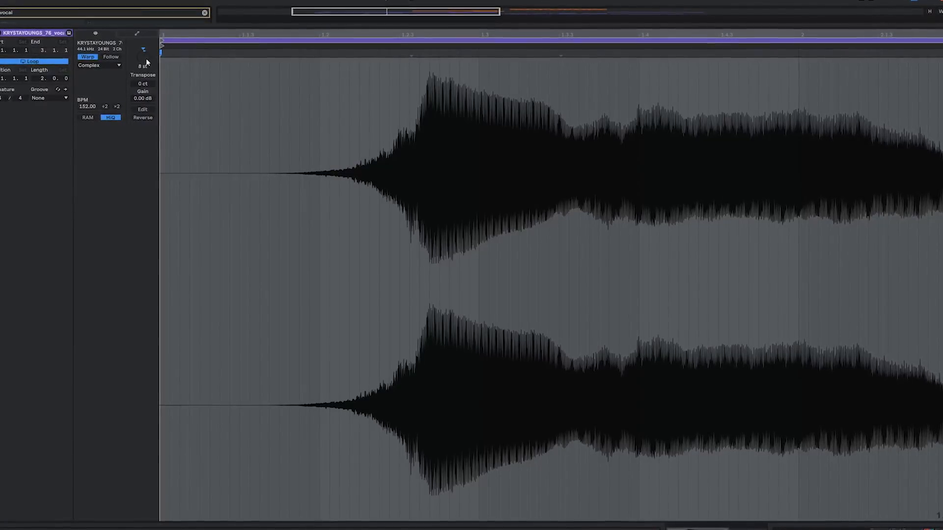
key("space")
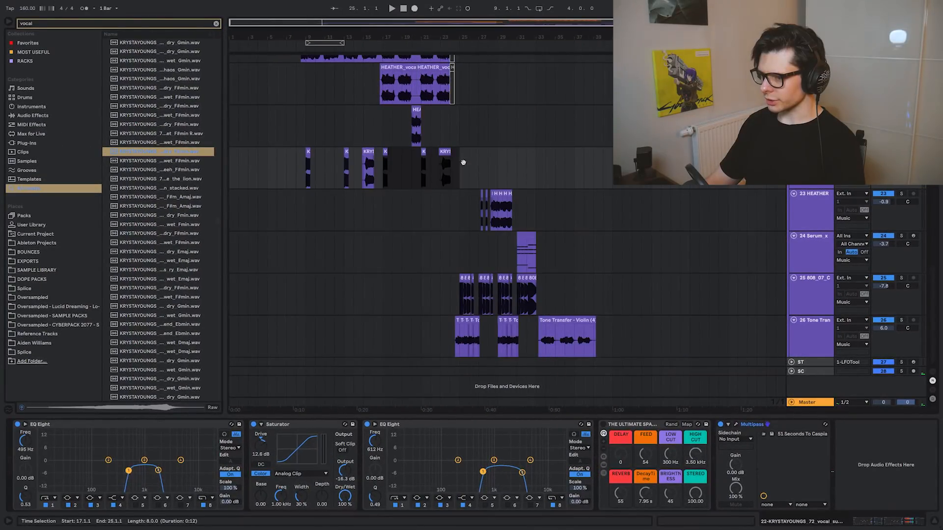
scroll(366, 271, "up", 5)
scroll(367, 271, "down", 1)
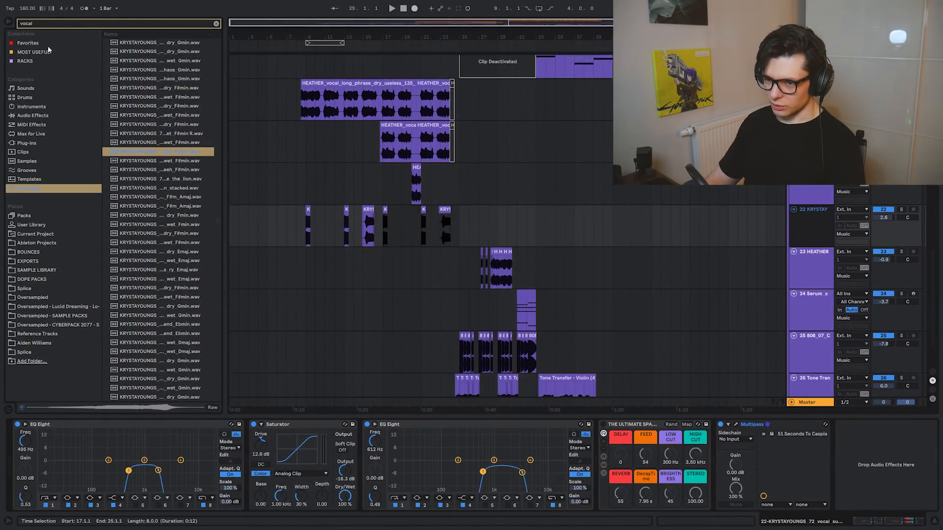
Step: Insert an audio track below the KRYSTAYOUNGS chops and place Oversampled_GALAXY_reversed_08_brass_E on it from 21.1.1 to 25.1.1
key("ctrl+t")
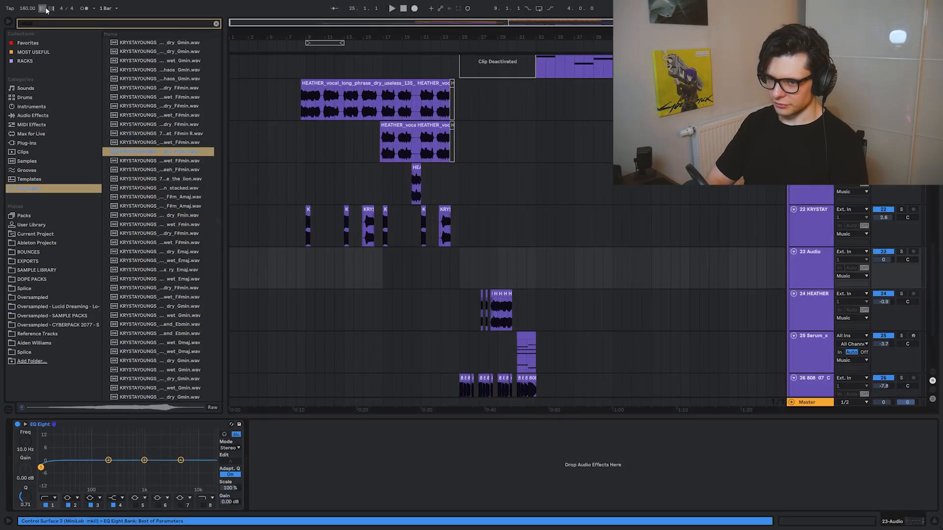
type("iry")
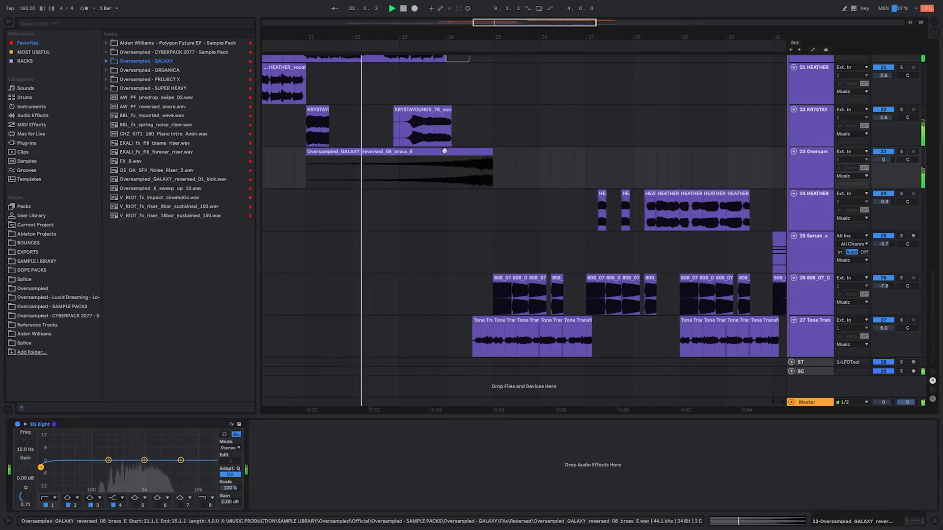
scroll(444, 152, "up", 3)
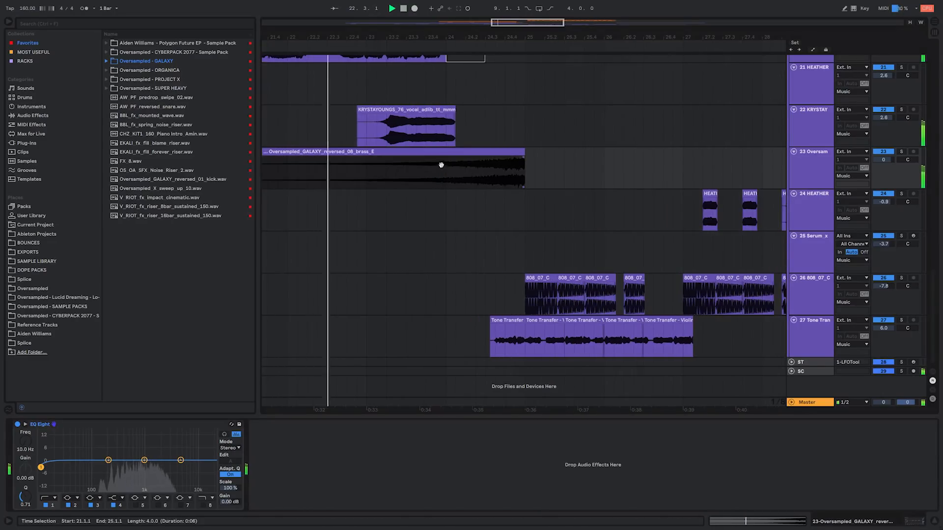
Step: Try the reversed brass riser's tail past 25.1.1, cut it back to end at 25.1.1, and audition the transition
left_click_drag(438, 166, 446, 181)
double_click(452, 168)
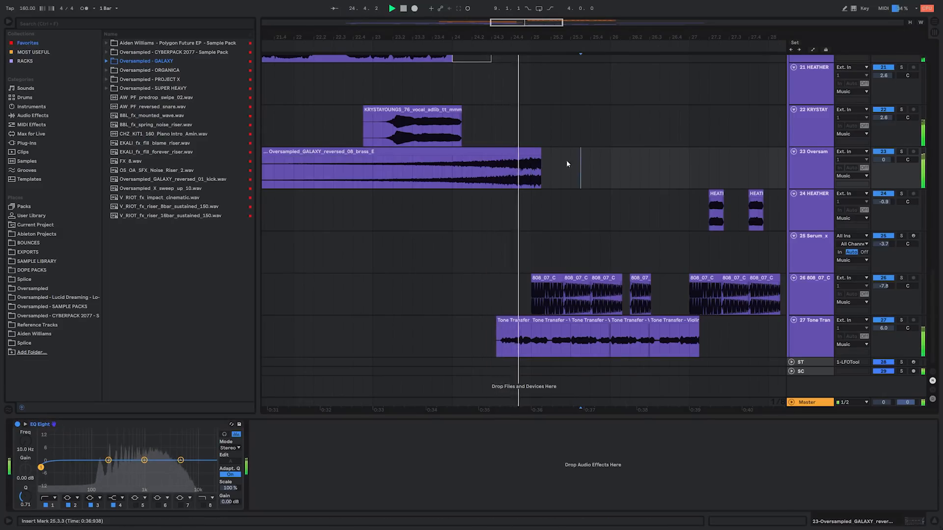
key("space")
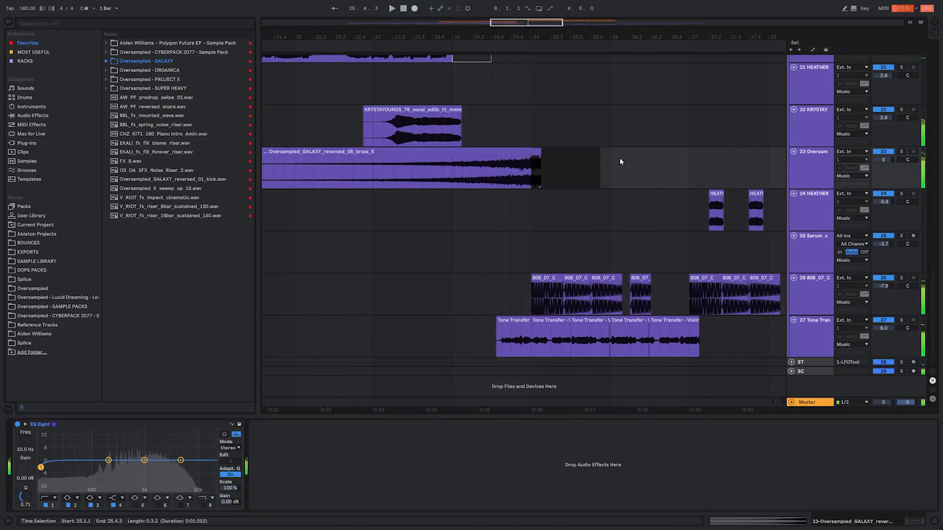
left_click(412, 171)
key("space")
left_click_drag(569, 158, 575, 180)
left_click(574, 202)
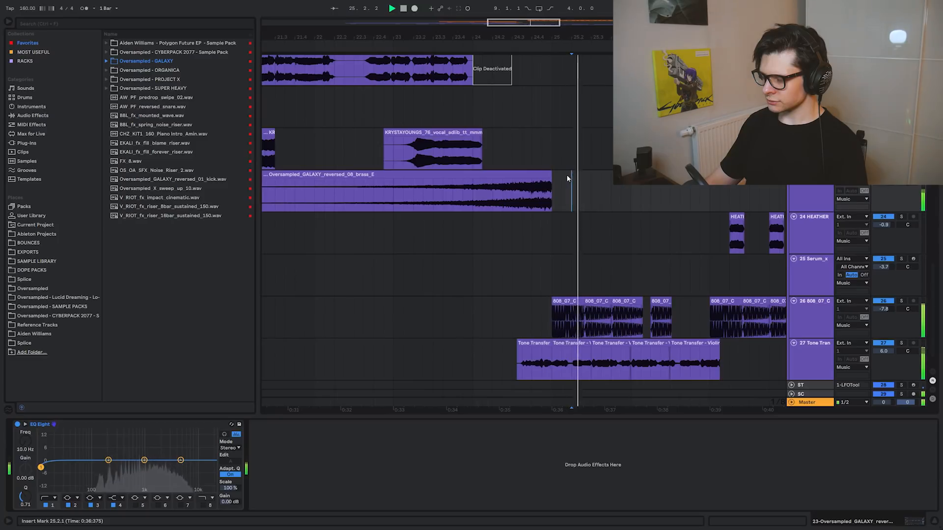
Step: Load the brass sample's loud end into a reversed, looped Simpler with 71.9% loop, 93.0% length and 82.8% fade, and shorten its sample region
scroll(568, 179, "down", 4)
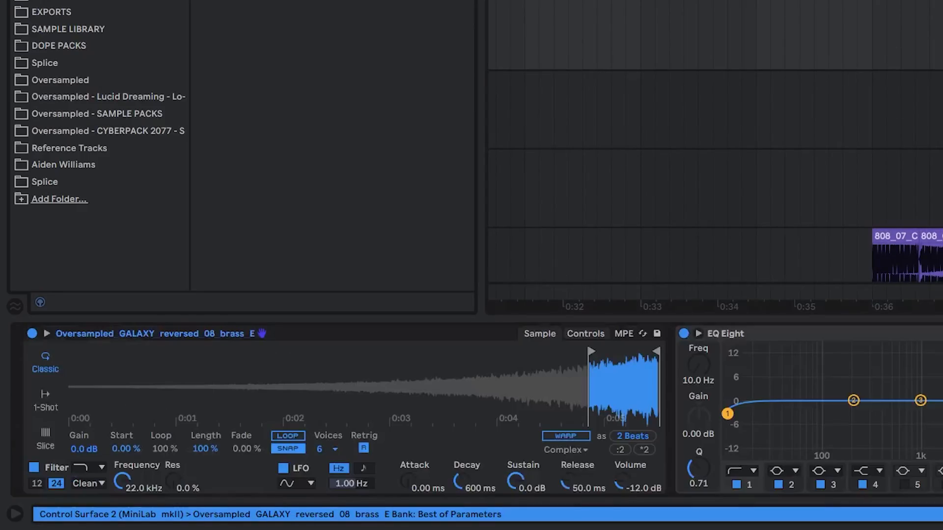
left_click(876, 42)
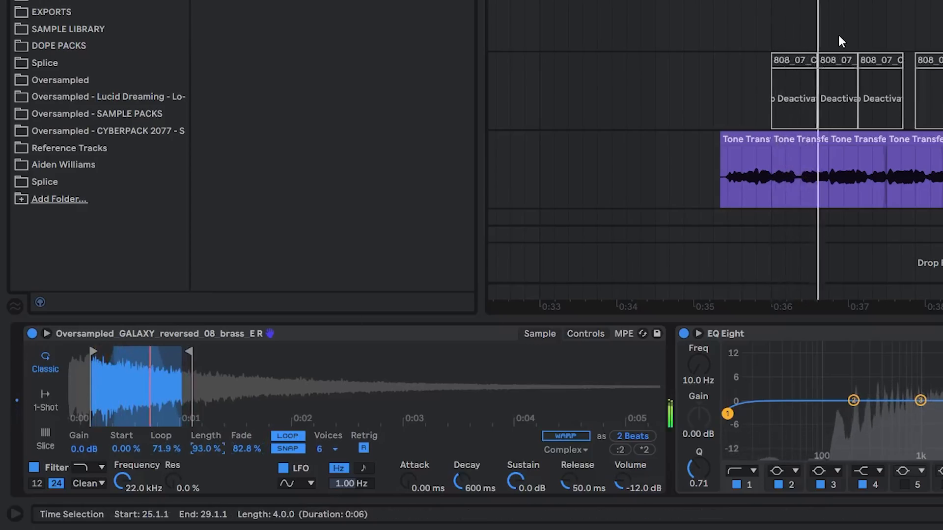
left_click_drag(190, 351, 125, 351)
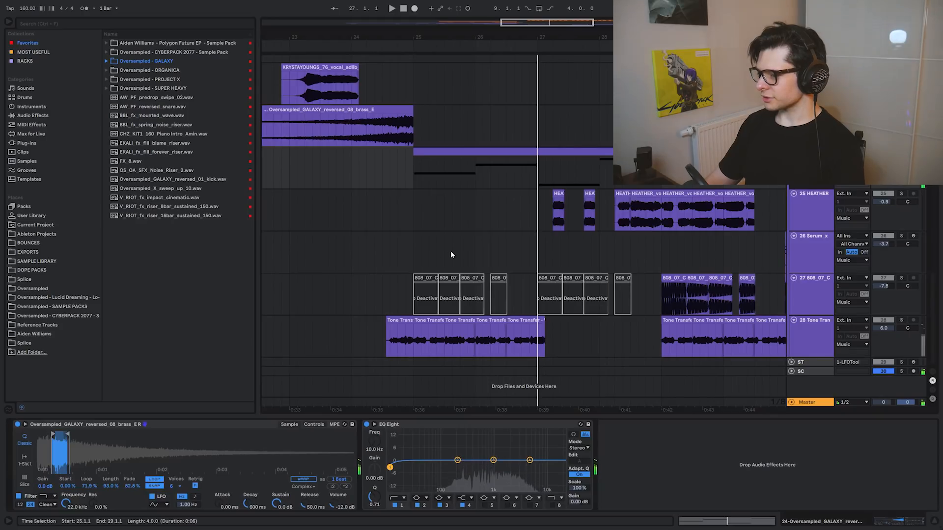
Step: Duplicate the brass Simpler track and load the BASS - PHASEY DIRTY BASS.adg rack onto the copy
key("ctrl+d")
left_click(37, 55)
left_click(25, 61)
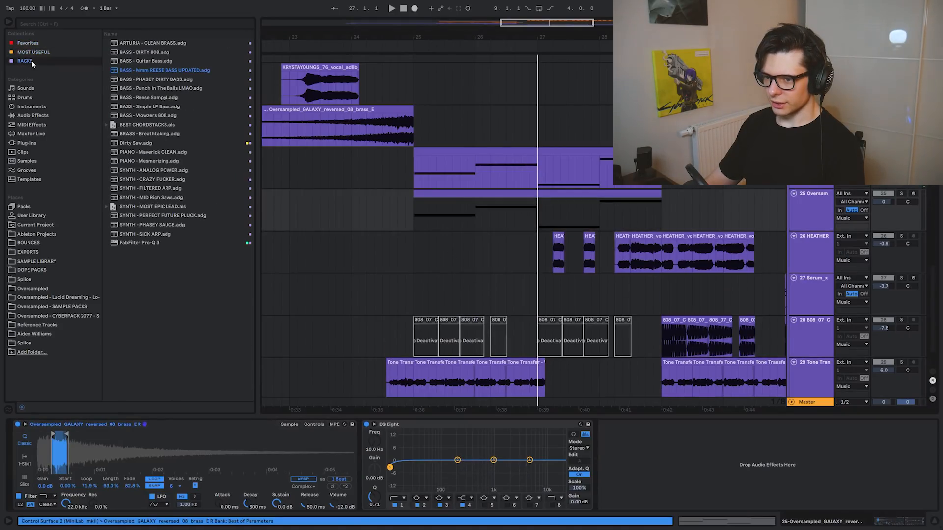
left_click_drag(146, 78, 449, 198)
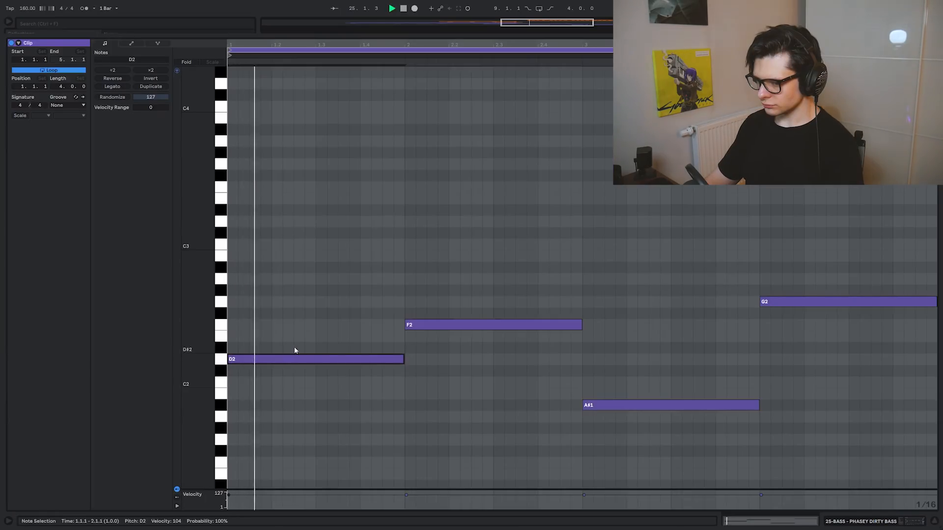
Step: Play the phasey bass clip and raise its A#1 note by one octave
key("space")
left_click(638, 406)
key("shift+Up")
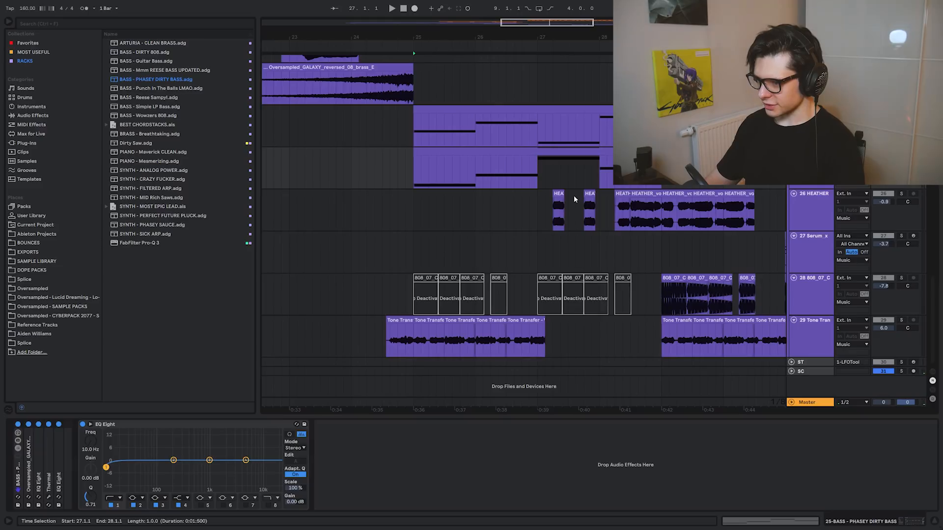
Step: Play the Serum chord clip repeatedly from points between 1.4.4 and 2.2.3 to check the timing of the chords
left_click_drag(466, 181, 523, 253)
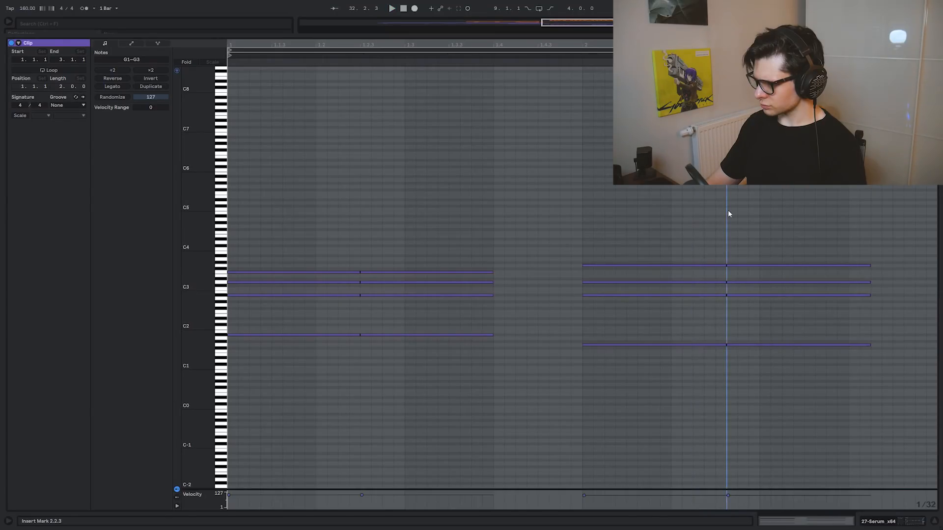
left_click(704, 213)
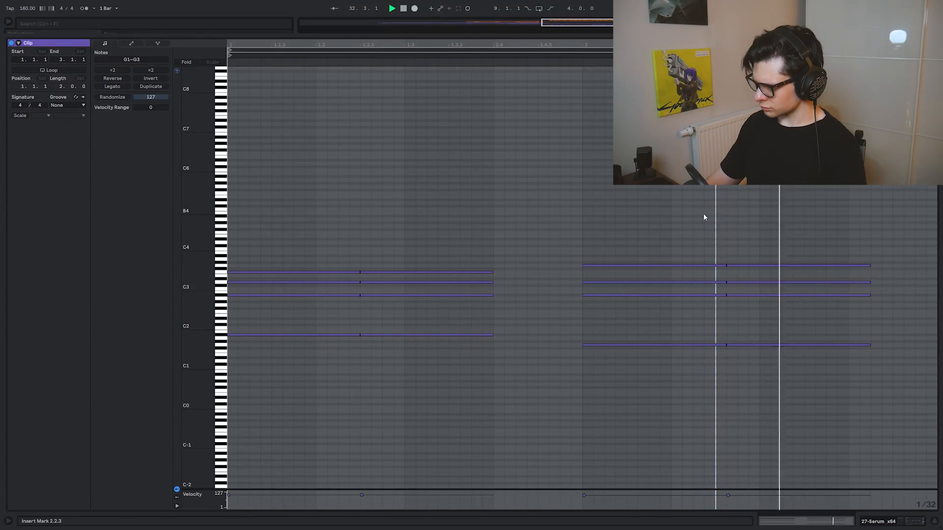
left_click(680, 216)
key("space")
key("space")
key("space")
key("space")
left_click(668, 217)
key("space")
key("space")
key("space")
key("space")
key("space")
key("space")
left_click(566, 210)
key("space")
key("space")
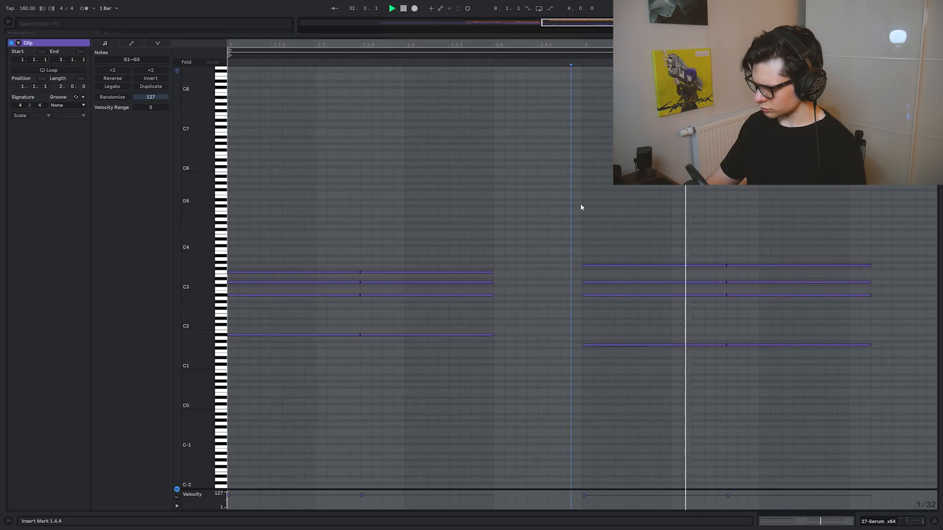
left_click(589, 206)
key("space")
key("space")
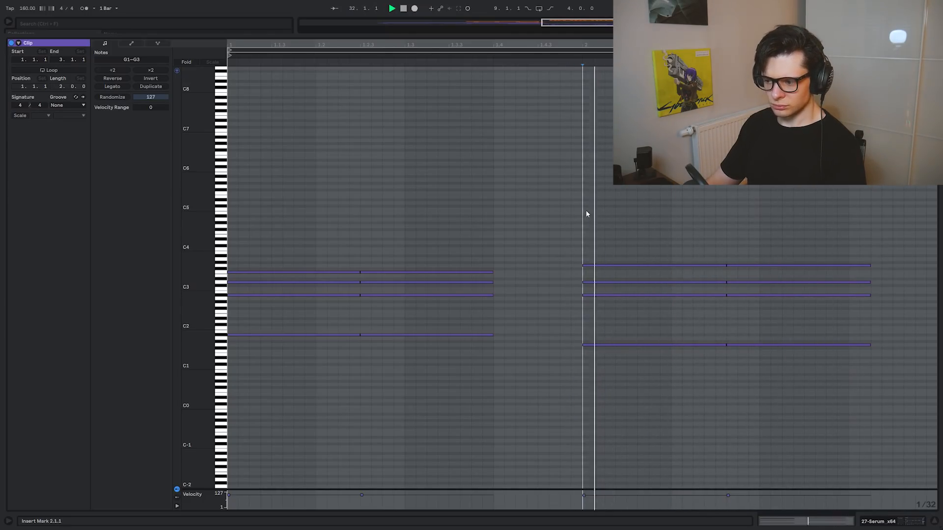
Step: Extend the first Serum chord until it meets the second, and shorten the second chord in the clip's first bar
mouse_move(862, 225)
left_mouse_down()
mouse_move(876, 235)
mouse_move(878, 381)
left_mouse_up()
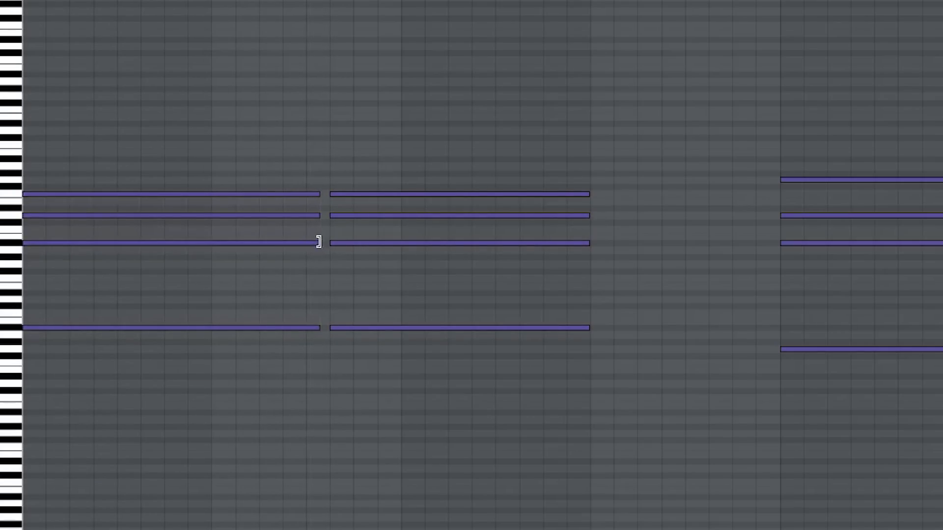
left_click_drag(300, 248, 328, 254)
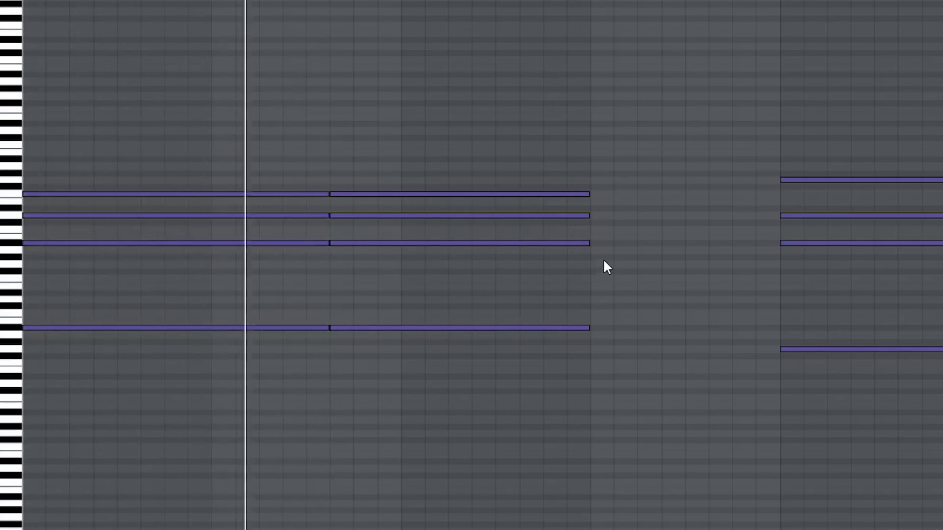
left_click_drag(565, 409, 564, 275)
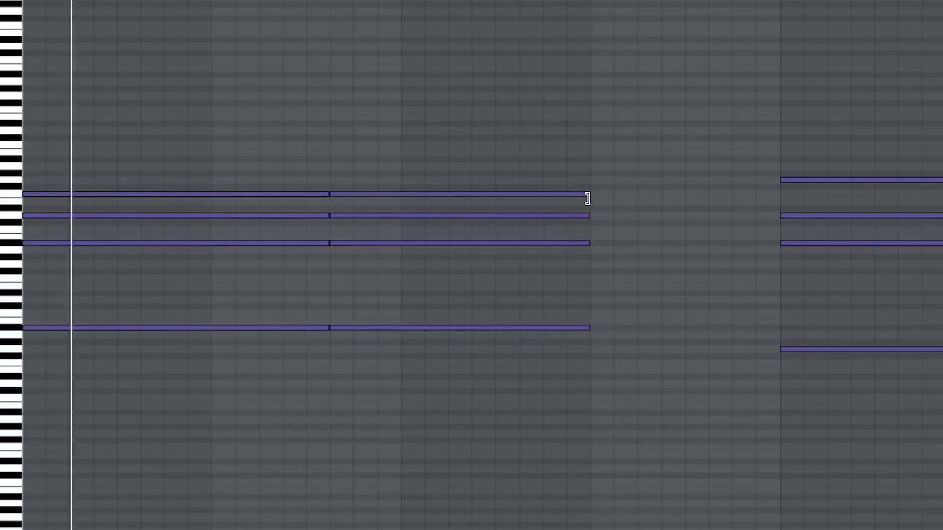
left_click_drag(587, 198, 772, 200)
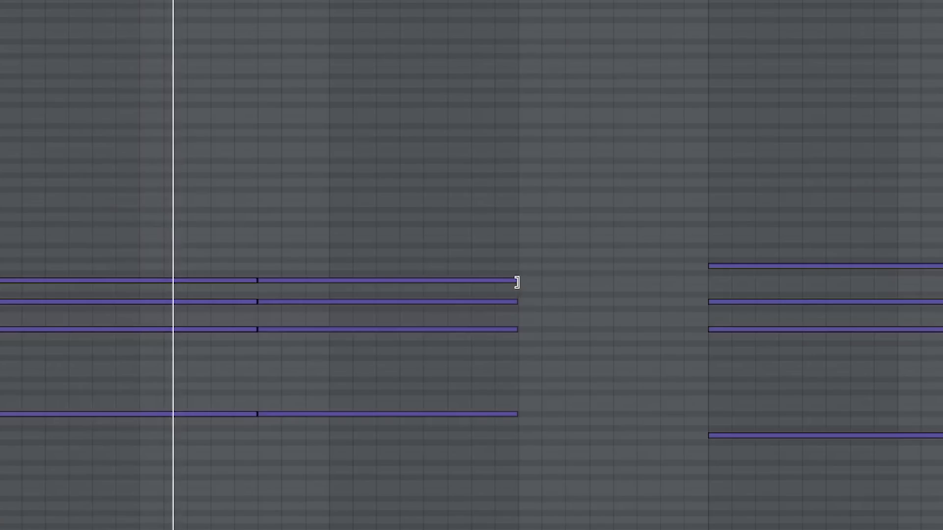
left_click_drag(516, 280, 332, 304)
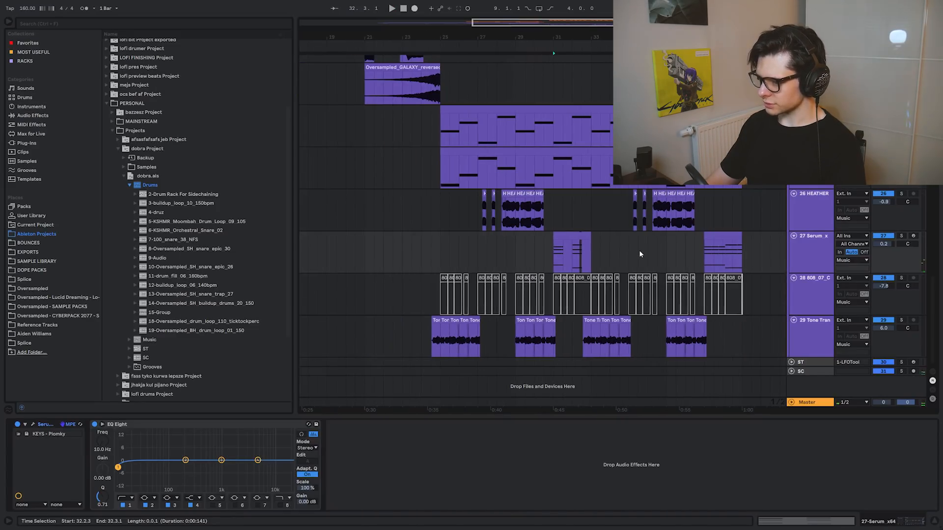
Step: Copy the edited Serum clip over the one at bar 39 and play it with the Serum track soloed
key("s")
key("space")
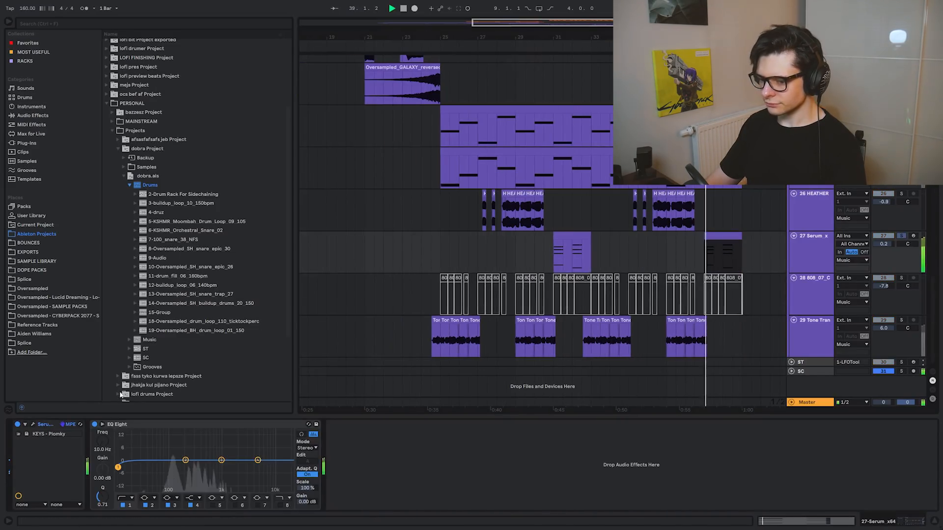
left_click(33, 424)
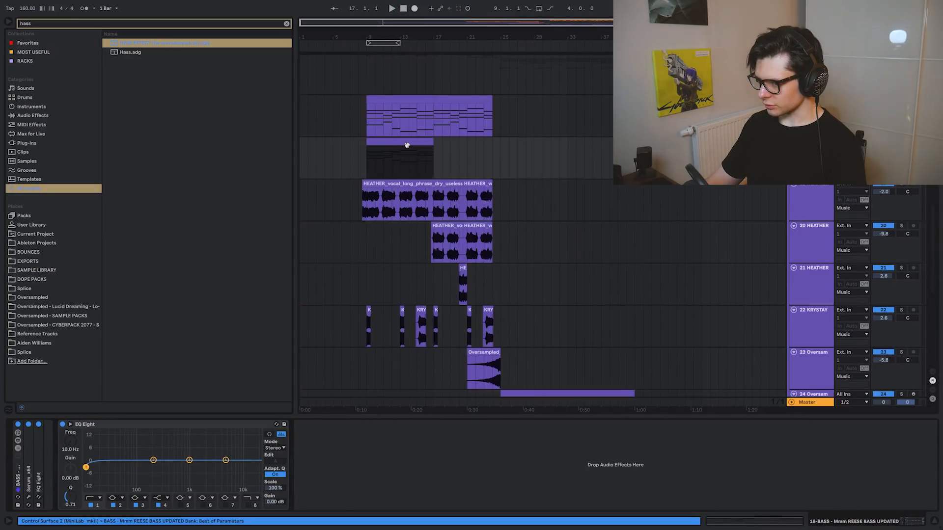
Step: Delete the upper chord notes from A3 to G4 in the Mmm REESE BASS UPDATED clip at bar 9, keeping only the bass notes
double_click(407, 145)
left_click_drag(320, 226, 908, 73)
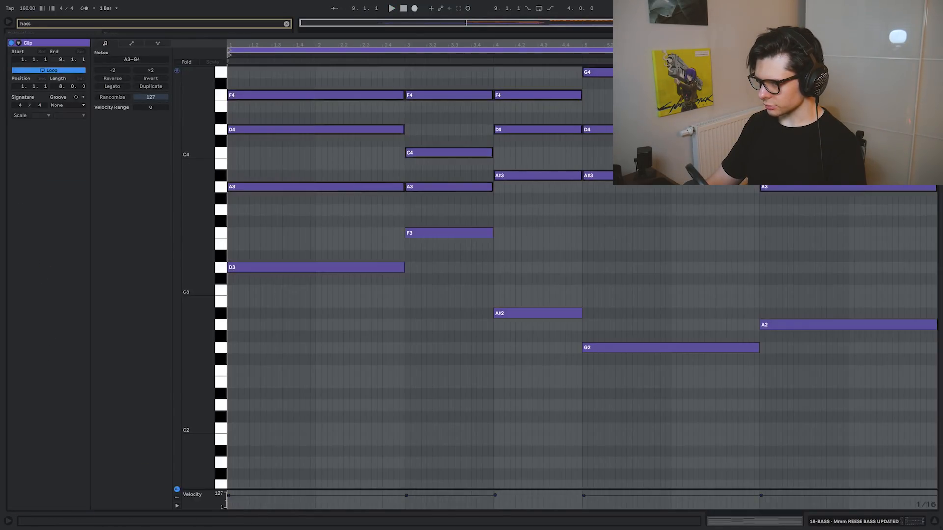
left_click_drag(614, 229, 615, 308)
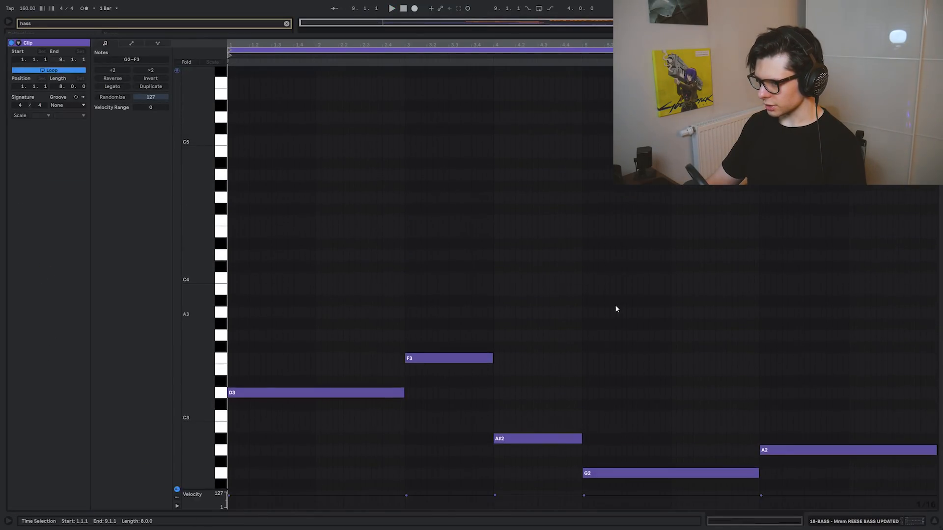
Step: Raise the A#2, G2 and A2 notes of the reese bass clip by one octave
left_click_drag(514, 342, 540, 146)
left_click_drag(317, 73, 933, 410)
scroll(572, 328, "up", 5)
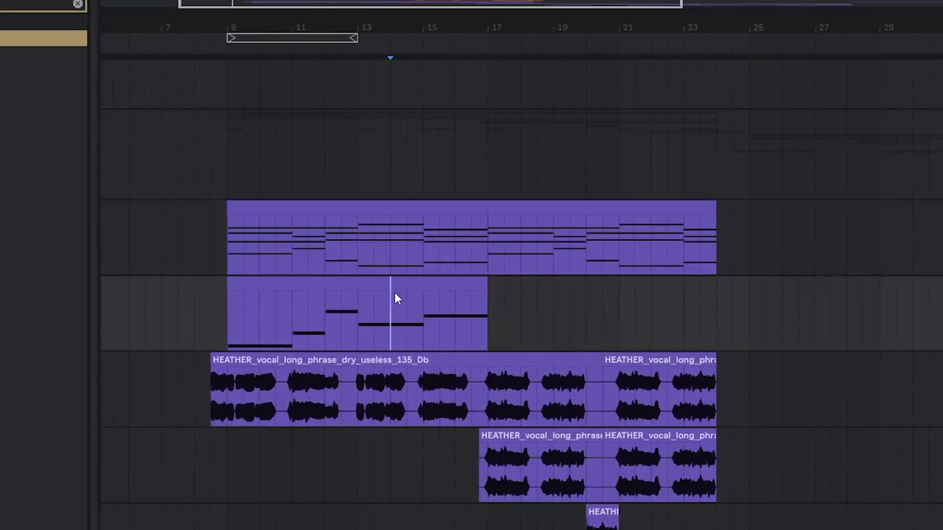
Step: Duplicate the reese bass clip to bar 17 and delete the original clip at bar 9
left_click(392, 284)
key("ctrl+d")
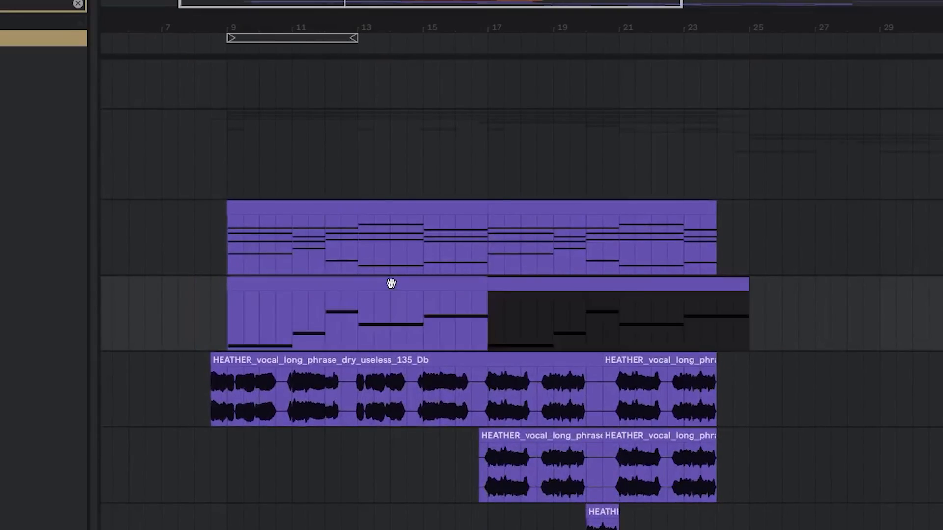
left_click(393, 284)
key("Delete")
Step: Play from just before bar 17 and delete the part of the reese bass clip that extends past bar 24
left_click(482, 301)
key("Left")
key("space")
scroll(520, 310, "up", 4)
scroll(671, 318, "right", 4)
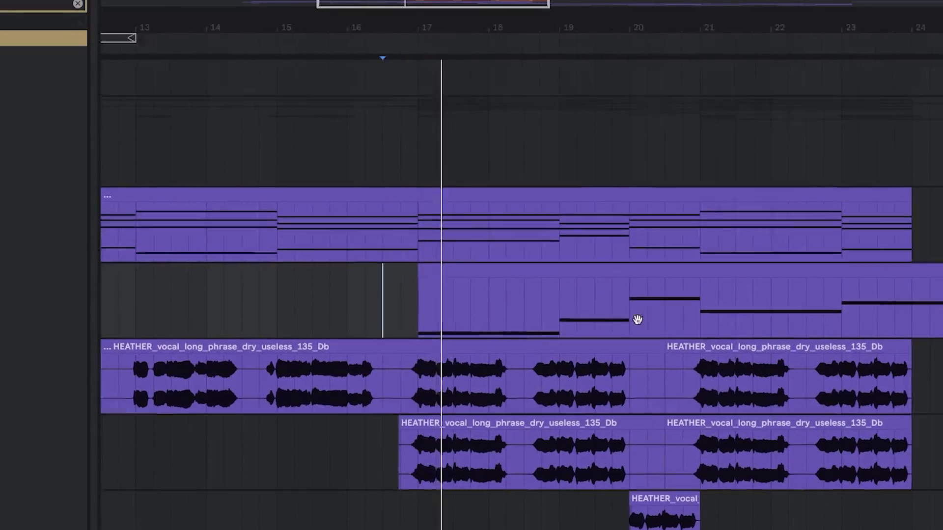
left_click_drag(749, 300, 938, 301)
key("Delete")
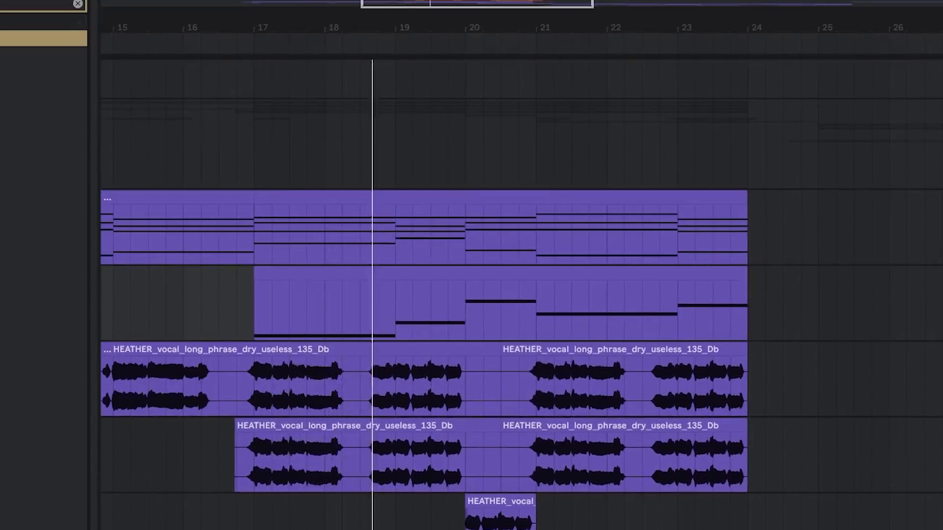
scroll(746, 303, "down", 1)
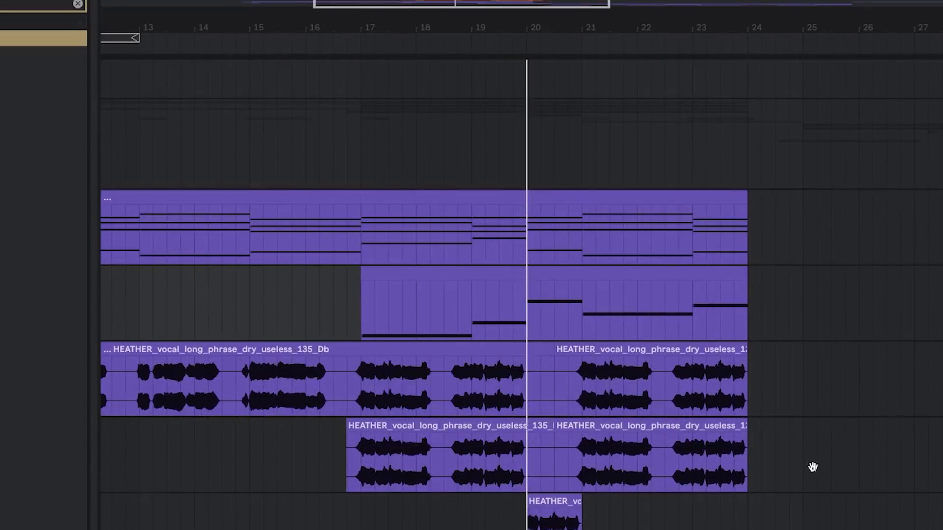
Step: Play the intro and build-up with the browser and device view hidden, checking how the reese bass fits with the vocals and riser
left_click_drag(819, 475, 844, 279)
scroll(604, 298, "down", 3)
key("space")
left_click(295, 250)
left_click_drag(361, 255, 299, 406)
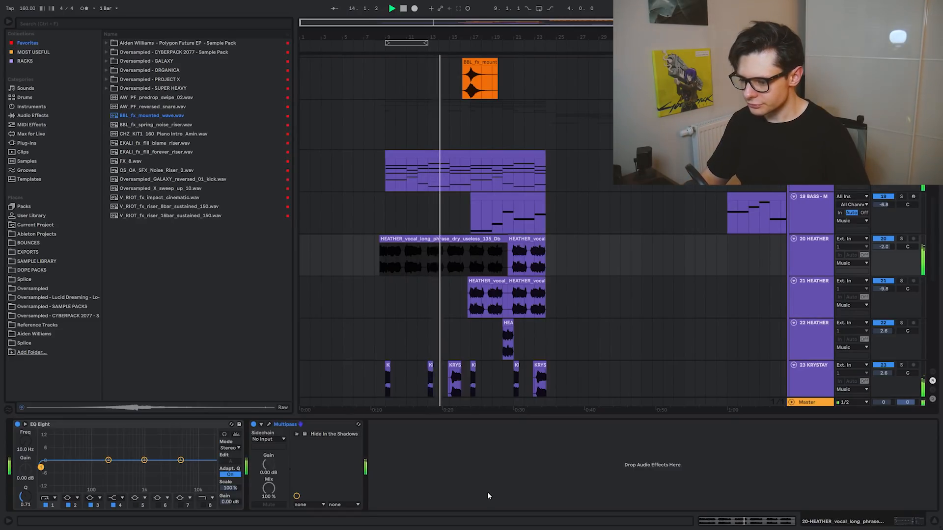
key("ctrl+alt+b")
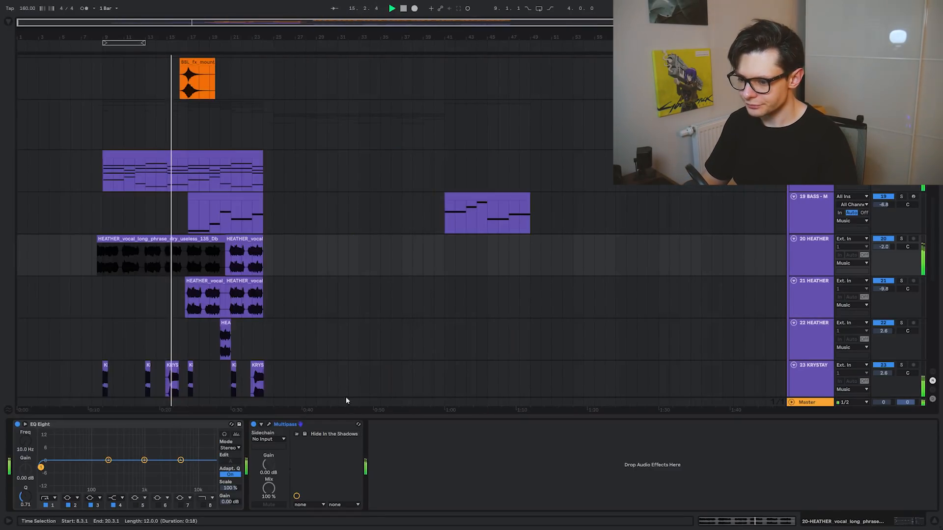
left_click_drag(375, 417, 370, 474)
scroll(158, 274, "up", 4)
left_click_drag(281, 288, 334, 2)
left_click_drag(408, 130, 440, 329)
left_click(532, 289)
left_click_drag(464, 239, 474, 284)
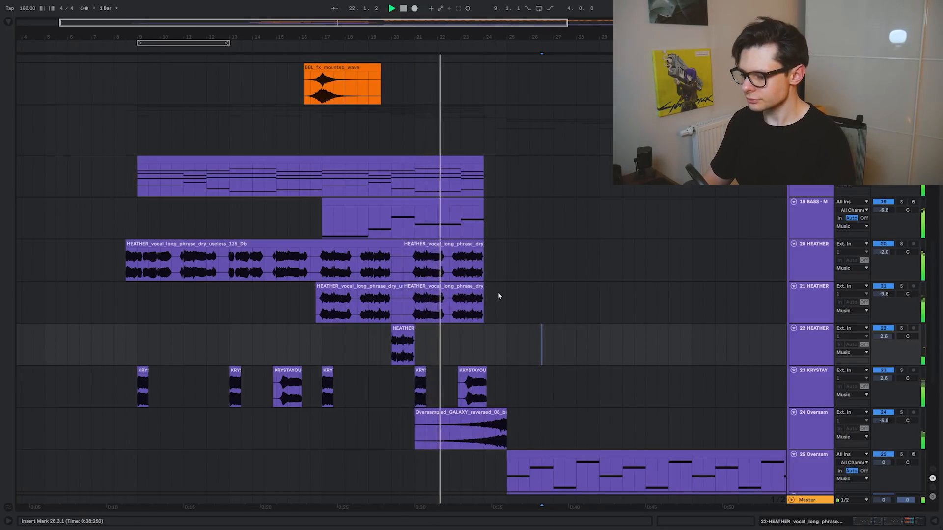
mouse_move(541, 316)
left_mouse_down()
mouse_move(529, 293)
mouse_move(527, 313)
left_mouse_up()
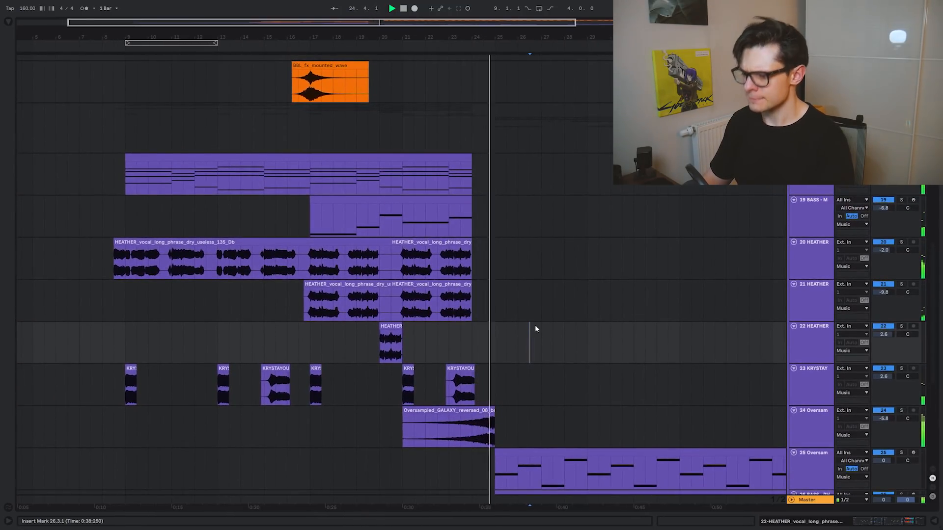
Step: Listen to the drop from bar 25, following the bass, chopped vocal, Serum, 808 and Tone Tran tracks
left_click_drag(544, 345, 435, 171)
left_click_drag(513, 364, 481, 300)
mouse_move(479, 354)
left_mouse_down()
mouse_move(503, 341)
mouse_move(471, 345)
left_mouse_up()
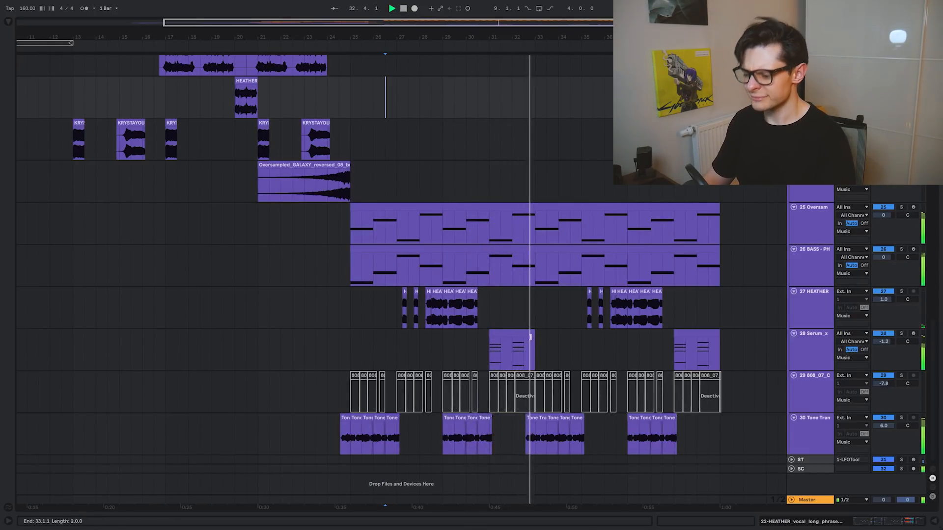
left_click(804, 391)
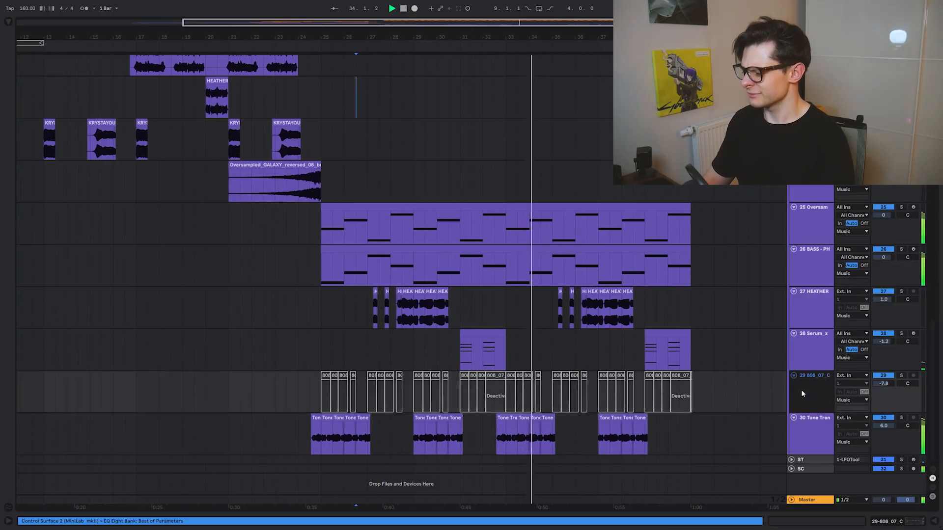
left_click(274, 334)
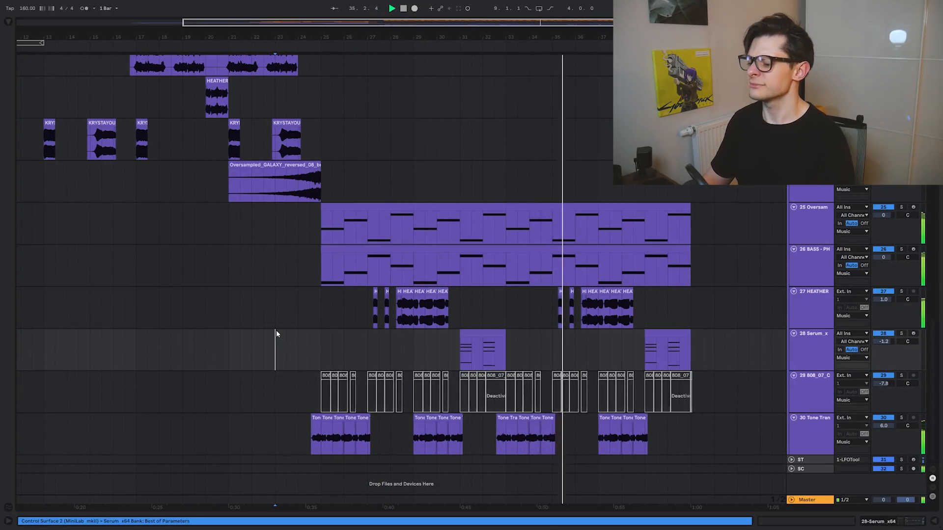